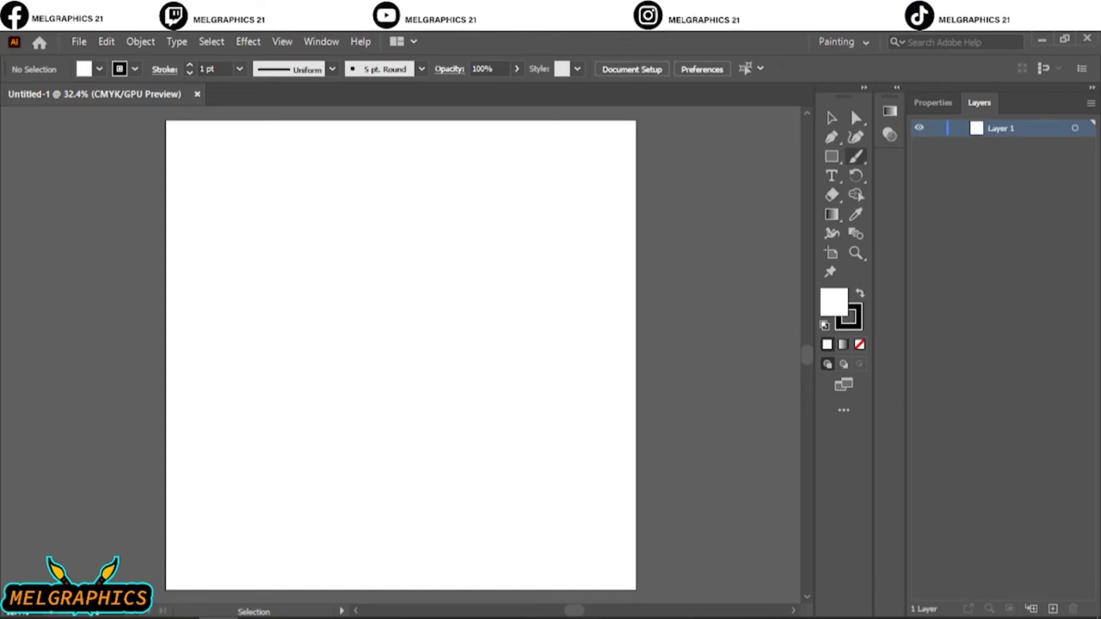
Load a free brush library and make its pink brush the active brush.
{"action": "left_click", "coordinate": [421, 69]}
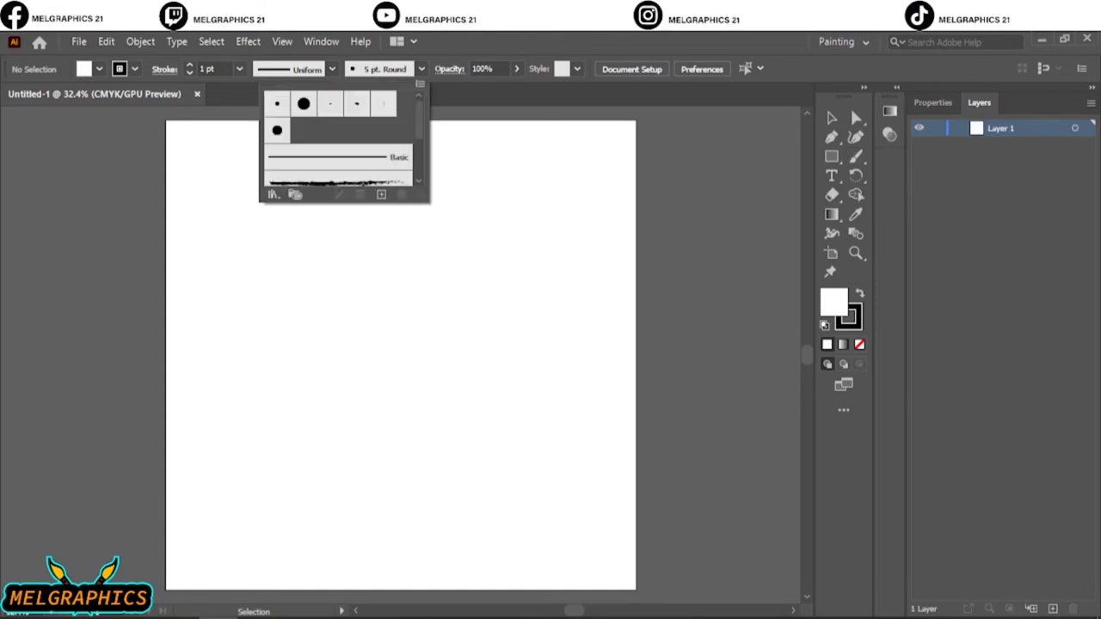
{"action": "left_click", "coordinate": [273, 189]}
{"action": "left_click", "coordinate": [460, 413]}
{"action": "left_click", "coordinate": [546, 371]}
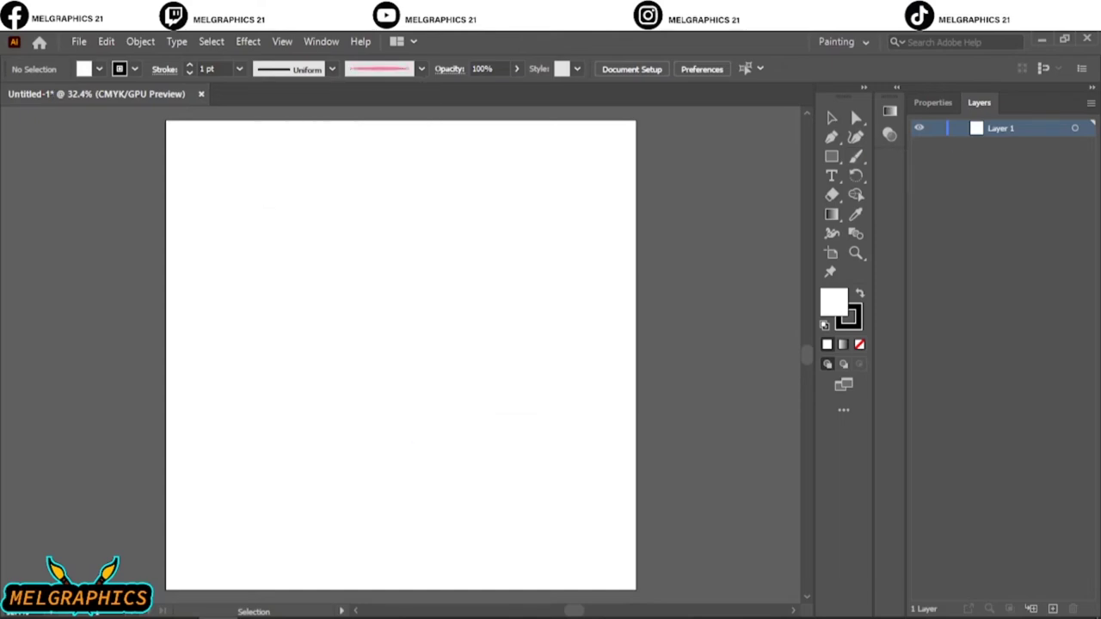
{"action": "key", "text": "ctrl+plus"}
{"action": "left_click_drag", "start_coordinate": [487, 342], "coordinate": [537, 323]}
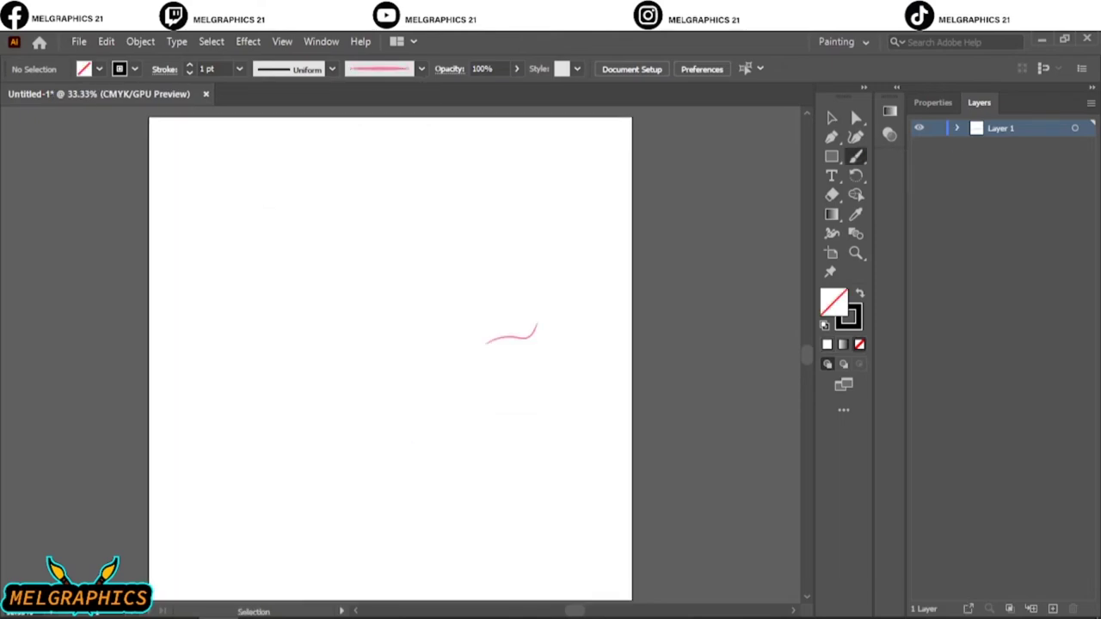
{"action": "key", "text": "ctrl+z"}
{"action": "key", "text": "ctrl+plus"}
Draw a circle for the head with the Ellipse tool and set its fill to None.
{"action": "left_click", "coordinate": [832, 156]}
{"action": "left_click", "coordinate": [904, 175]}
{"action": "left_click_drag", "start_coordinate": [270, 249], "coordinate": [506, 486]}
{"action": "key", "text": "v"}
{"action": "left_click_drag", "start_coordinate": [388, 367], "coordinate": [432, 318]}
{"action": "left_click", "coordinate": [859, 344]}
{"action": "key", "text": "ctrl+shift+a"}
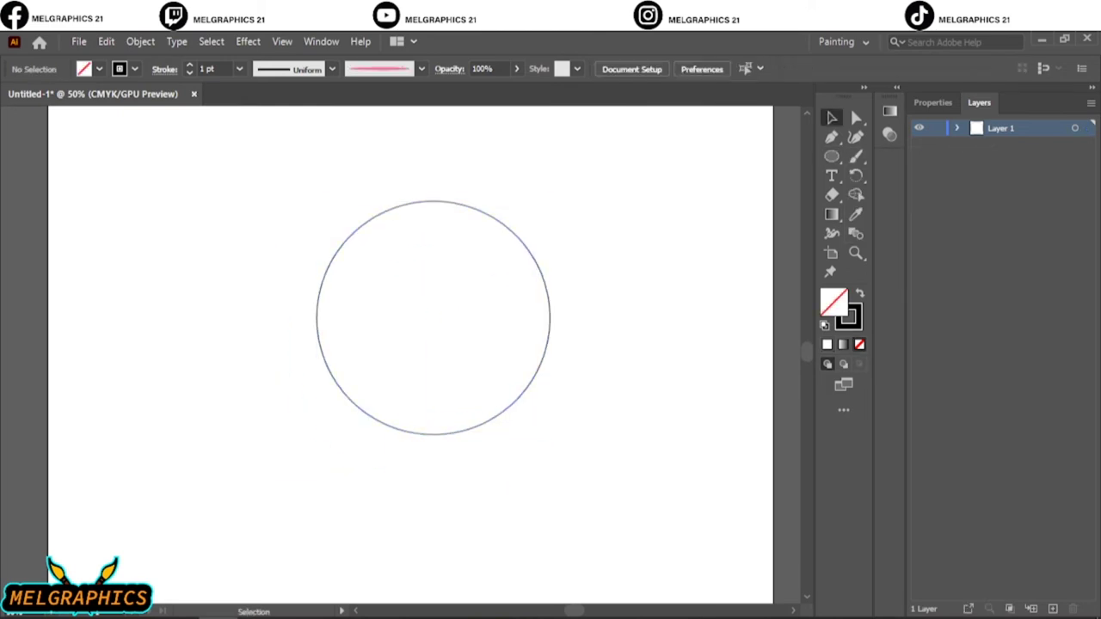
{"action": "left_click", "coordinate": [957, 128]}
{"action": "left_click", "coordinate": [856, 156]}
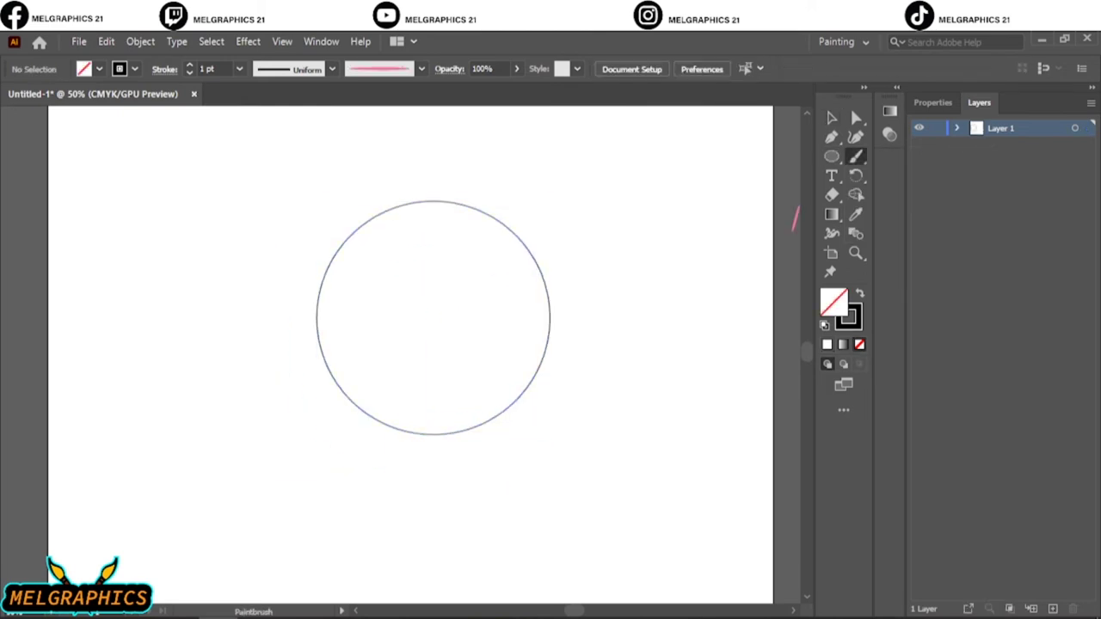
{"action": "key", "text": "ctrl+plus"}
{"action": "key", "text": "ctrl+plus"}
{"action": "key", "text": "ctrl+plus"}
{"action": "key", "text": "ctrl+minus"}
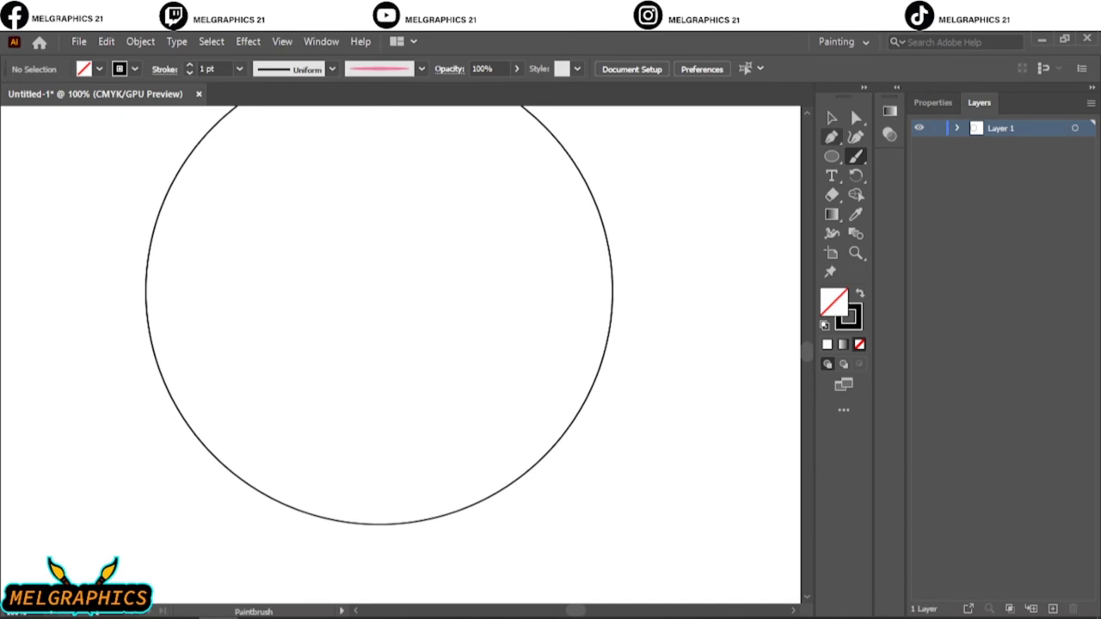
Draw a horizontal guide line across the circle and place a copy lower down.
{"action": "left_click_drag", "start_coordinate": [831, 156], "coordinate": [886, 235]}
{"action": "scroll", "coordinate": [379, 326], "scroll_direction": "up", "scroll_amount": 1}
{"action": "mouse_move", "coordinate": [49, 294]}
{"action": "left_mouse_down"}
{"action": "mouse_move", "coordinate": [156, 301]}
{"action": "mouse_move", "coordinate": [741, 271]}
{"action": "left_mouse_up"}
{"action": "key", "text": "v"}
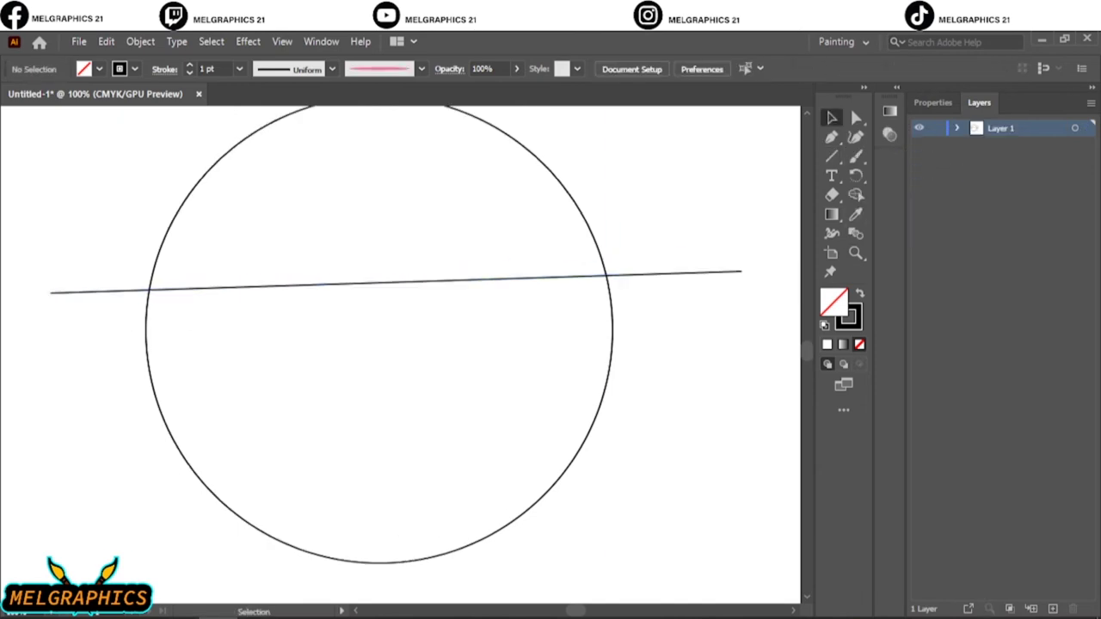
{"action": "mouse_move", "coordinate": [403, 283]}
{"action": "left_mouse_down"}
{"action": "mouse_move", "coordinate": [387, 284]}
{"action": "mouse_move", "coordinate": [379, 388]}
{"action": "left_mouse_up"}
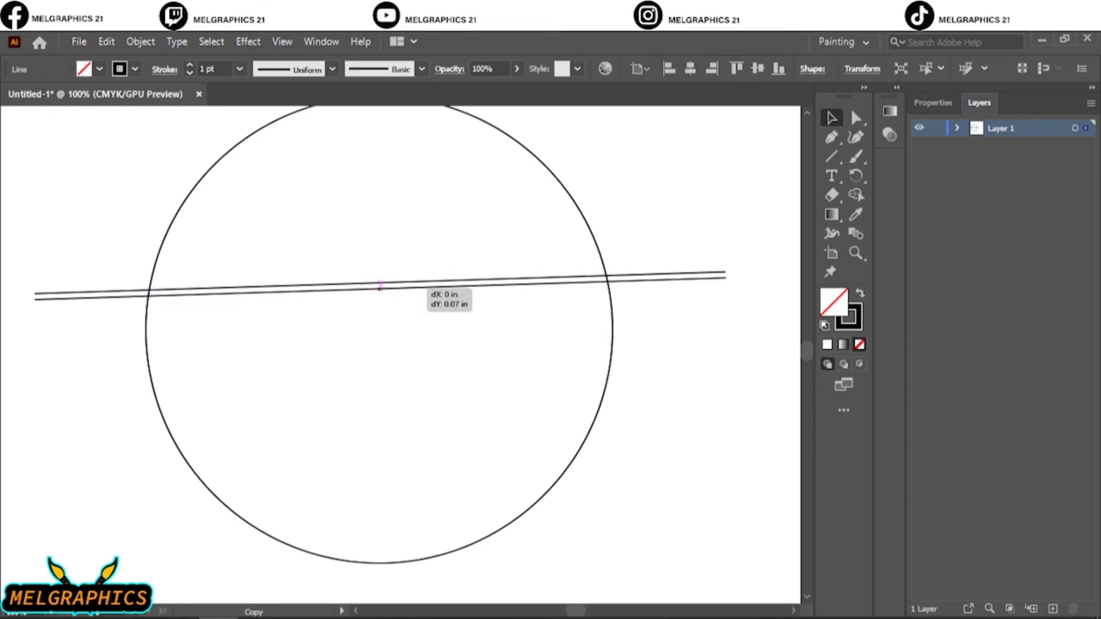
{"action": "left_click_drag", "start_coordinate": [397, 281], "coordinate": [398, 302]}
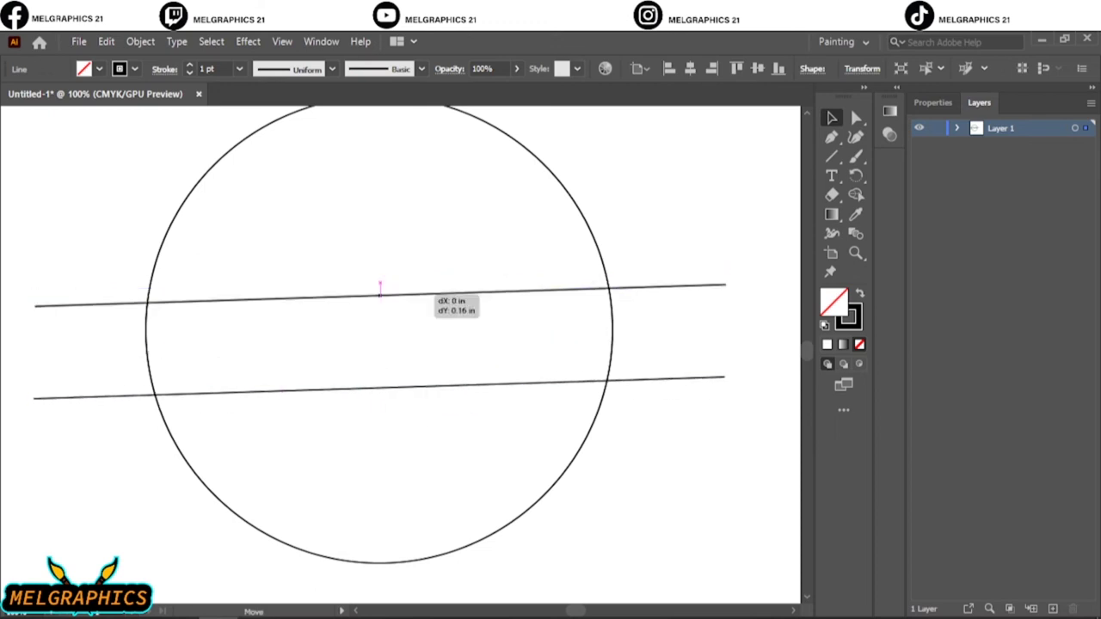
{"action": "left_click_drag", "start_coordinate": [404, 387], "coordinate": [395, 480]}
{"action": "key", "text": "ctrl+z"}
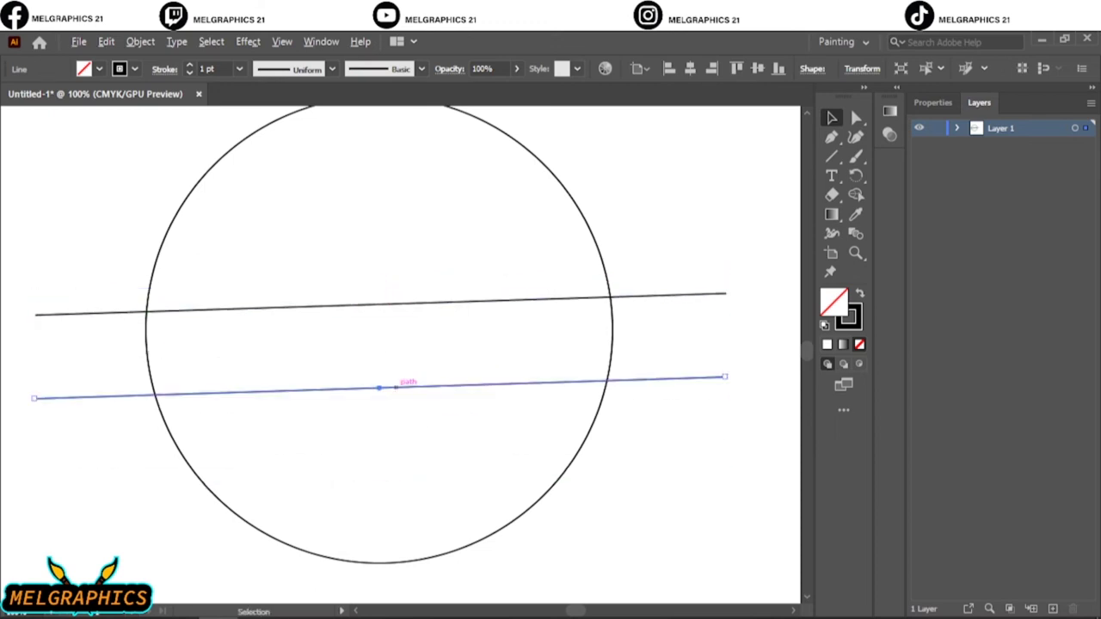
{"action": "left_click_drag", "start_coordinate": [380, 388], "coordinate": [380, 467]}
{"action": "left_click", "coordinate": [653, 413]}
Duplicate a line higher up and rotate a copy to vertical.
{"action": "scroll", "coordinate": [659, 380], "scroll_direction": "left", "scroll_amount": 1}
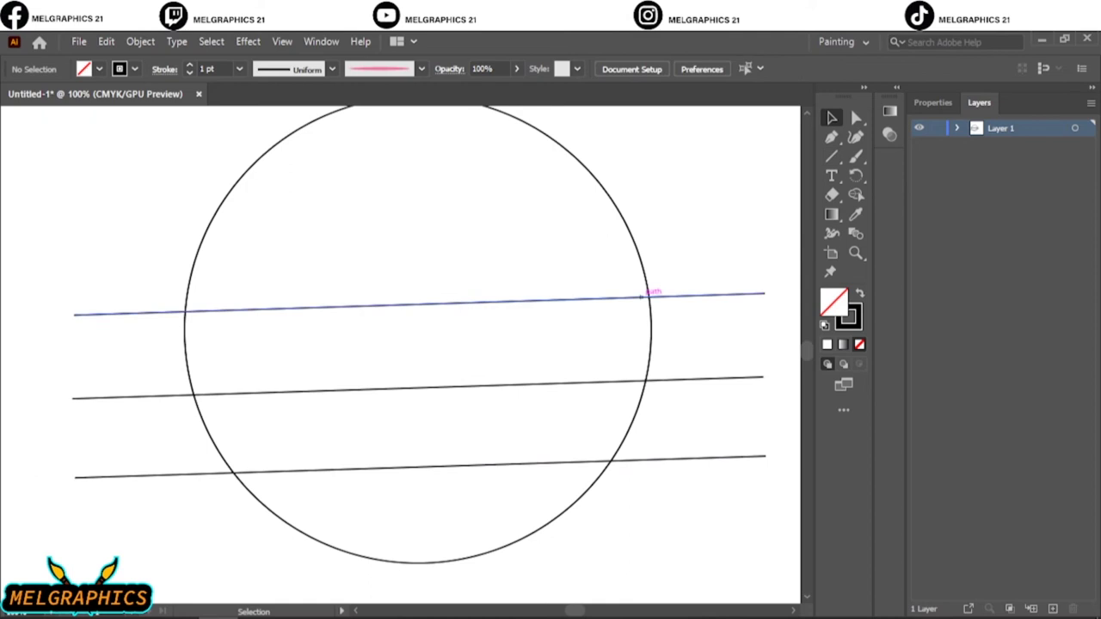
{"action": "left_click_drag", "start_coordinate": [646, 297], "coordinate": [641, 239]}
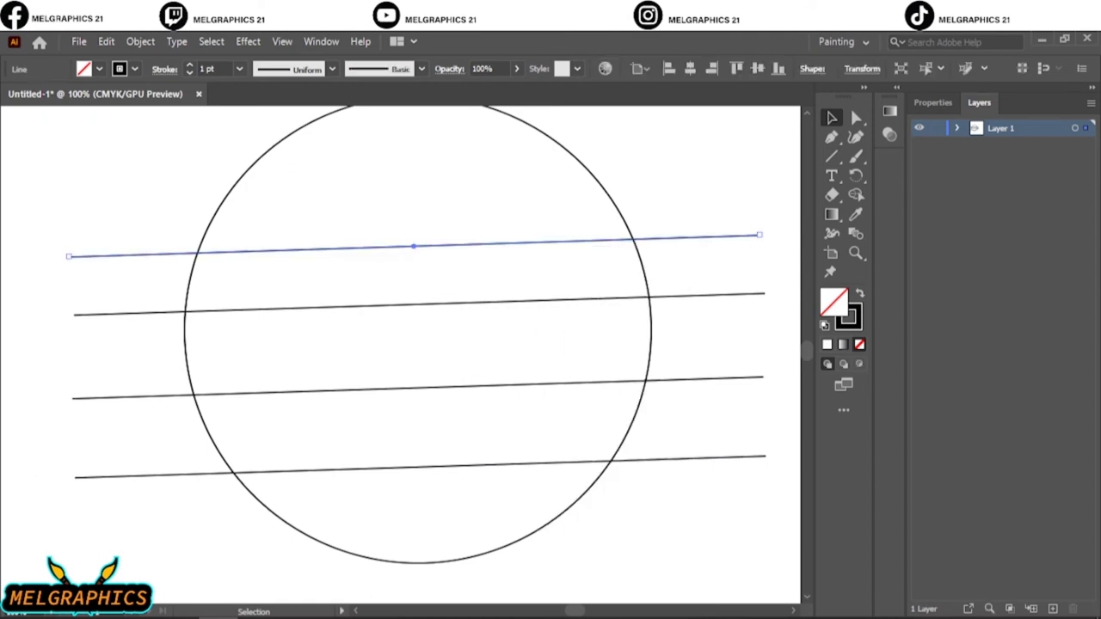
{"action": "left_click_drag", "start_coordinate": [757, 237], "coordinate": [428, 527]}
{"action": "scroll", "coordinate": [426, 460], "scroll_direction": "down", "scroll_amount": 1}
{"action": "scroll", "coordinate": [443, 434], "scroll_direction": "up", "scroll_amount": 1}
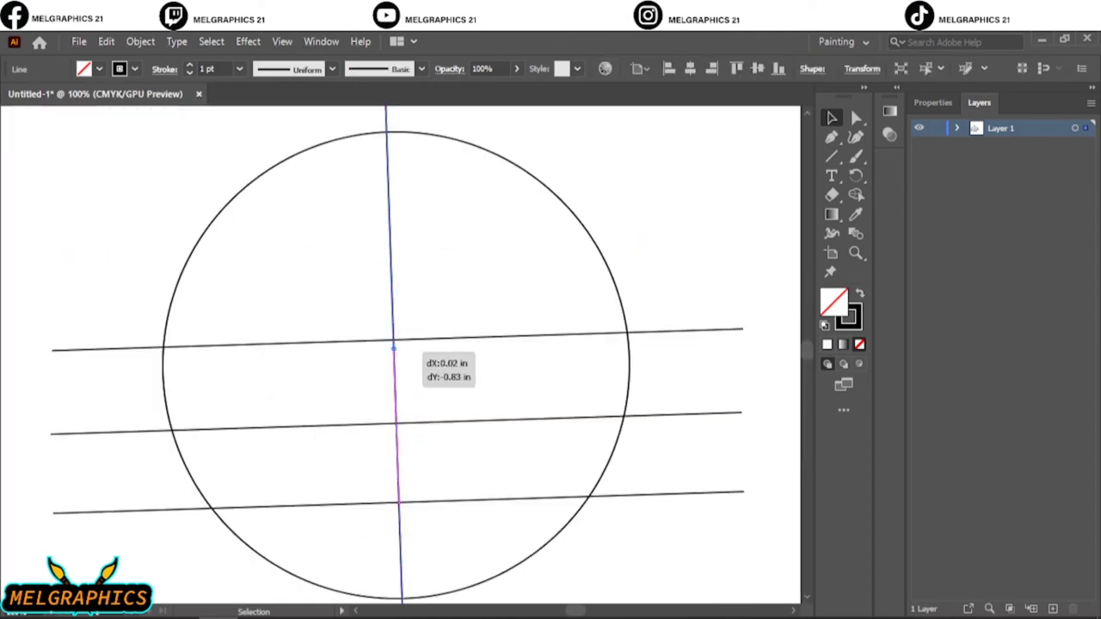
{"action": "scroll", "coordinate": [430, 344], "scroll_direction": "left", "scroll_amount": 2}
Select all the guide lines and lower their opacity to 20%.
{"action": "key", "text": "ctrl+shift+a"}
{"action": "key", "text": "ctrl+a"}
{"action": "left_click", "coordinate": [516, 68]}
{"action": "left_click_drag", "start_coordinate": [519, 89], "coordinate": [477, 89]}
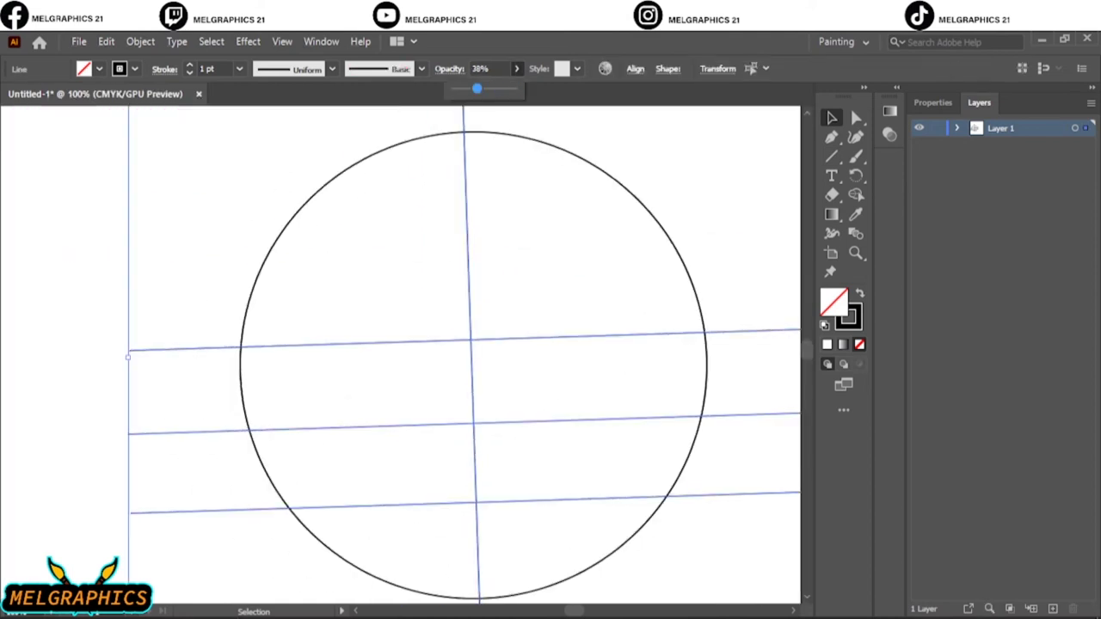
{"action": "key", "text": "ctrl+shift+a"}
{"action": "left_click", "coordinate": [957, 128]}
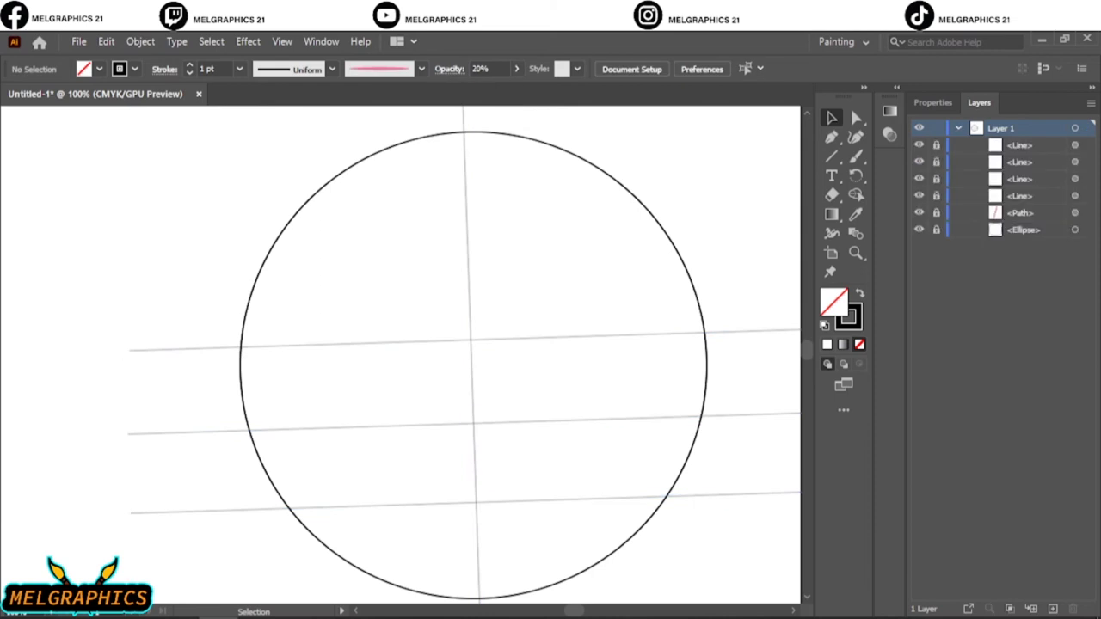
{"action": "left_click", "coordinate": [957, 128]}
Paint the pink nose curves, including the right nostril, with the Paintbrush.
{"action": "key", "text": "b"}
{"action": "scroll", "coordinate": [300, 434], "scroll_direction": "down", "scroll_amount": 2}
{"action": "scroll", "coordinate": [506, 426], "scroll_direction": "up", "scroll_amount": 4}
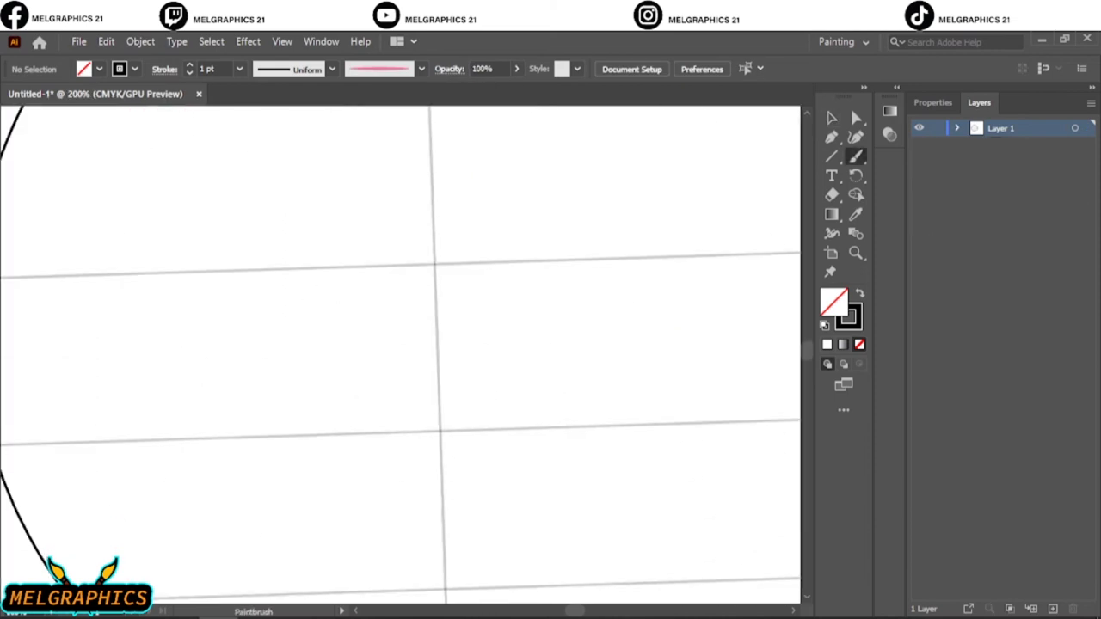
{"action": "left_click_drag", "start_coordinate": [393, 442], "coordinate": [398, 445]}
{"action": "mouse_move", "coordinate": [406, 415]}
{"action": "left_mouse_down"}
{"action": "mouse_move", "coordinate": [473, 430]}
{"action": "mouse_move", "coordinate": [510, 421]}
{"action": "left_mouse_up"}
{"action": "key", "text": "ctrl+z"}
{"action": "left_click_drag", "start_coordinate": [454, 363], "coordinate": [422, 441]}
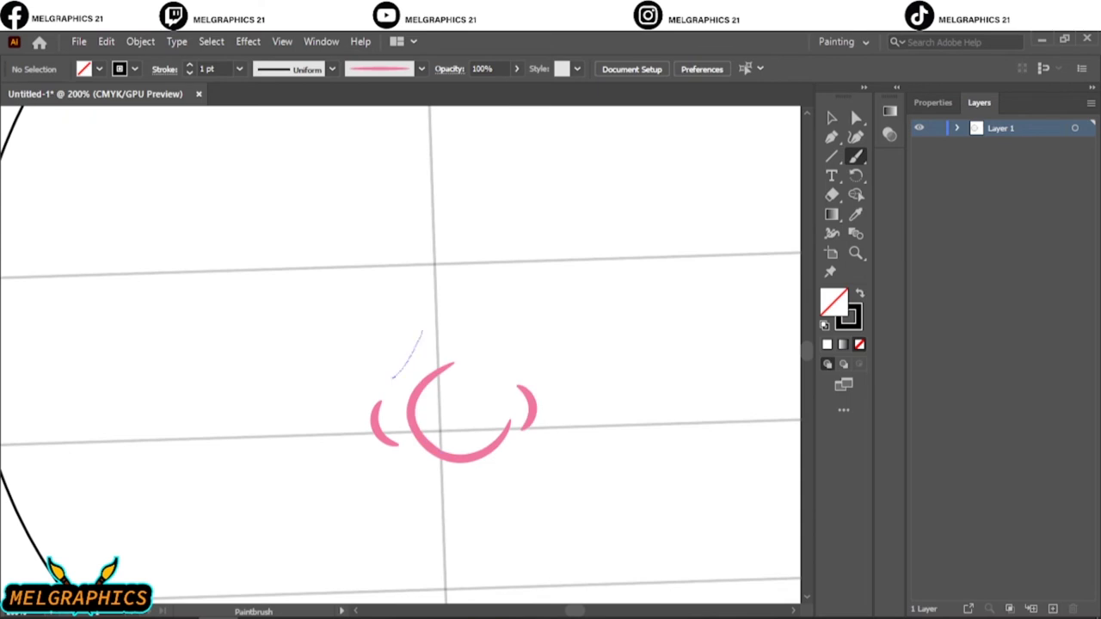
{"action": "left_click_drag", "start_coordinate": [422, 331], "coordinate": [428, 292]}
Paint a horizontal mouth line with a curved lip stroke beneath it.
{"action": "scroll", "coordinate": [421, 344], "scroll_direction": "down", "scroll_amount": 4}
{"action": "scroll", "coordinate": [421, 344], "scroll_direction": "down", "scroll_amount": 1}
{"action": "left_click_drag", "start_coordinate": [357, 379], "coordinate": [530, 378]}
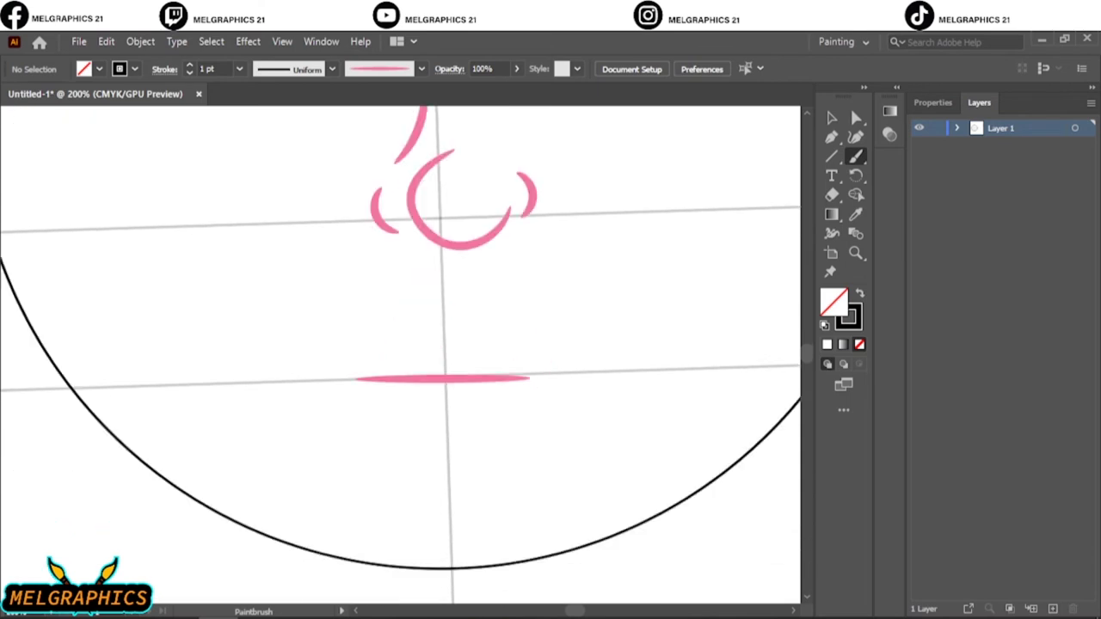
{"action": "scroll", "coordinate": [481, 392], "scroll_direction": "up", "scroll_amount": 2}
{"action": "left_click_drag", "start_coordinate": [365, 399], "coordinate": [500, 394]}
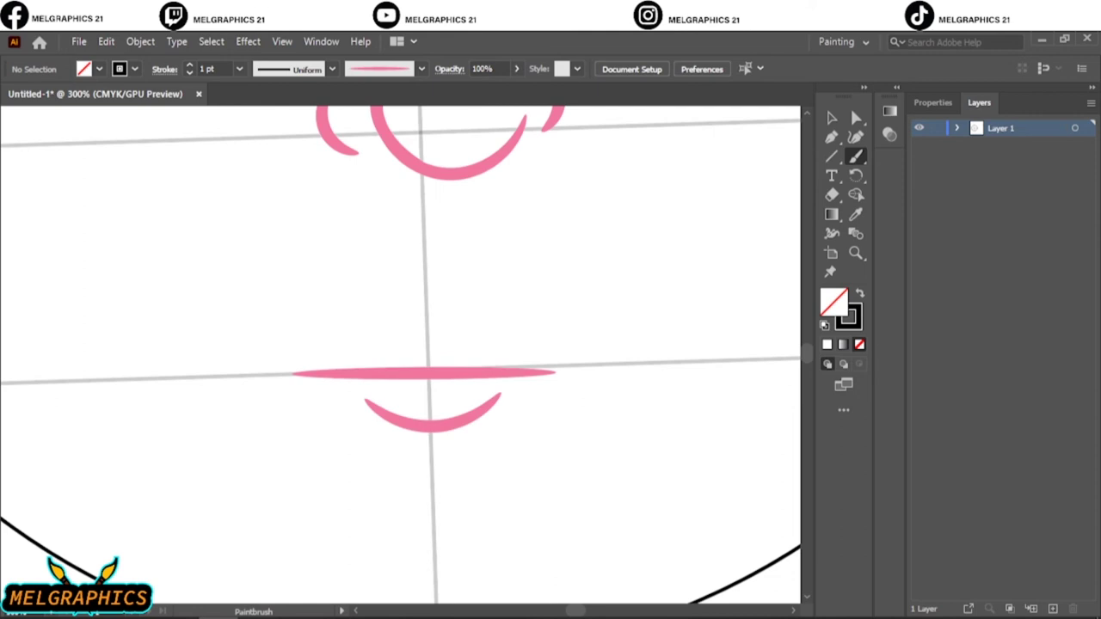
{"action": "scroll", "coordinate": [400, 355], "scroll_direction": "down", "scroll_amount": 5}
{"action": "scroll", "coordinate": [430, 312], "scroll_direction": "up", "scroll_amount": 5}
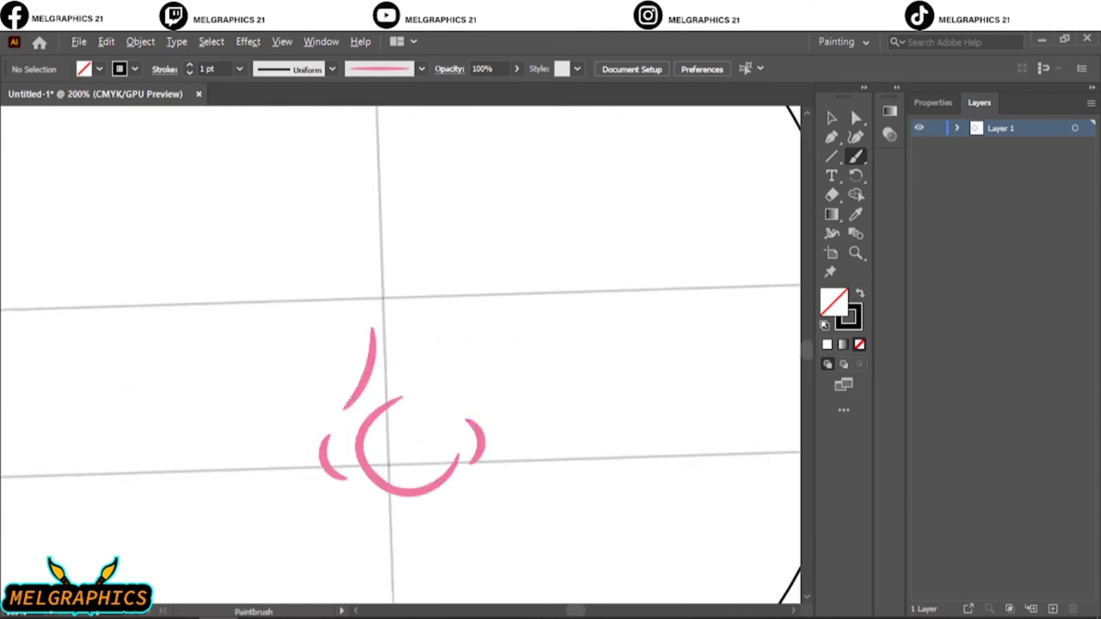
{"action": "scroll", "coordinate": [430, 430], "scroll_direction": "down", "scroll_amount": 2}
{"action": "scroll", "coordinate": [402, 355], "scroll_direction": "up", "scroll_amount": 3}
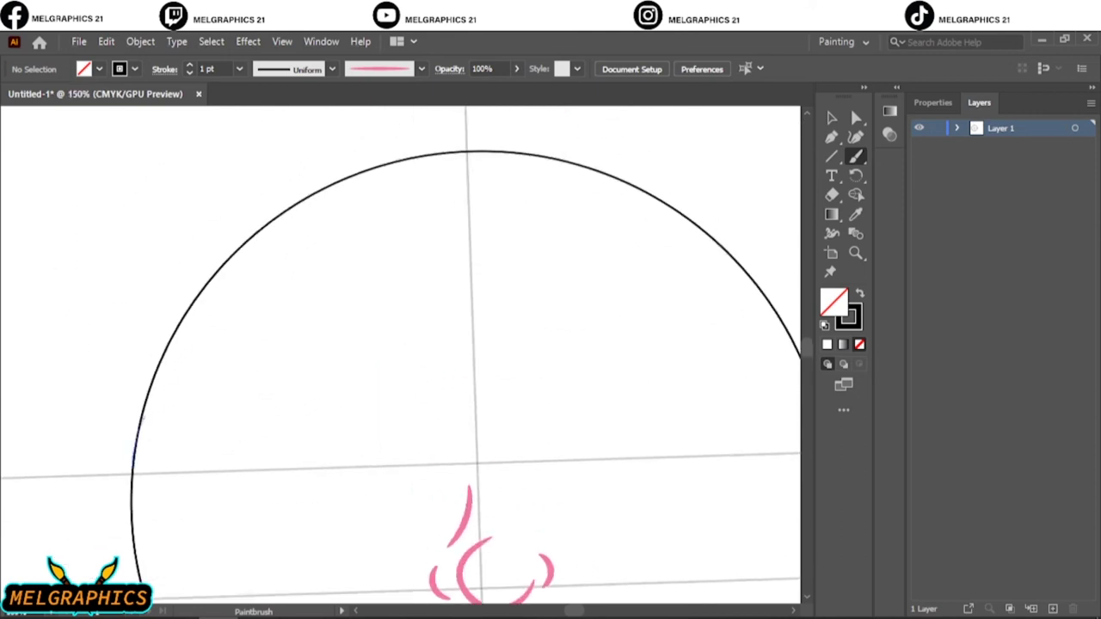
{"action": "key", "text": "ctrl"}
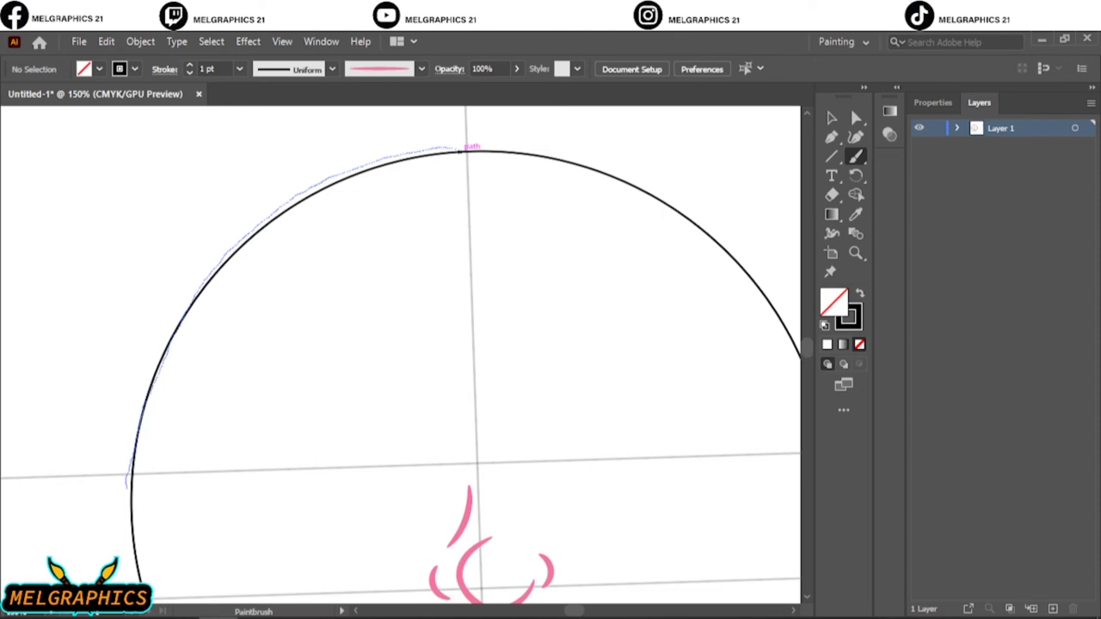
Trace the upper head outline, a zigzag fringe, and pointed tufts on top.
{"action": "left_click_drag", "start_coordinate": [127, 484], "coordinate": [131, 478]}
{"action": "mouse_move", "coordinate": [238, 469]}
{"action": "left_mouse_down"}
{"action": "mouse_move", "coordinate": [274, 482]}
{"action": "mouse_move", "coordinate": [345, 443]}
{"action": "mouse_move", "coordinate": [442, 456]}
{"action": "mouse_move", "coordinate": [478, 430]}
{"action": "mouse_move", "coordinate": [549, 437]}
{"action": "mouse_move", "coordinate": [428, 432]}
{"action": "mouse_move", "coordinate": [542, 438]}
{"action": "mouse_move", "coordinate": [628, 430]}
{"action": "mouse_move", "coordinate": [647, 413]}
{"action": "mouse_move", "coordinate": [676, 456]}
{"action": "left_mouse_up"}
{"action": "scroll", "coordinate": [344, 344], "scroll_direction": "up", "scroll_amount": 1}
{"action": "scroll", "coordinate": [344, 344], "scroll_direction": "up", "scroll_amount": 4}
{"action": "left_click_drag", "start_coordinate": [325, 363], "coordinate": [352, 313]}
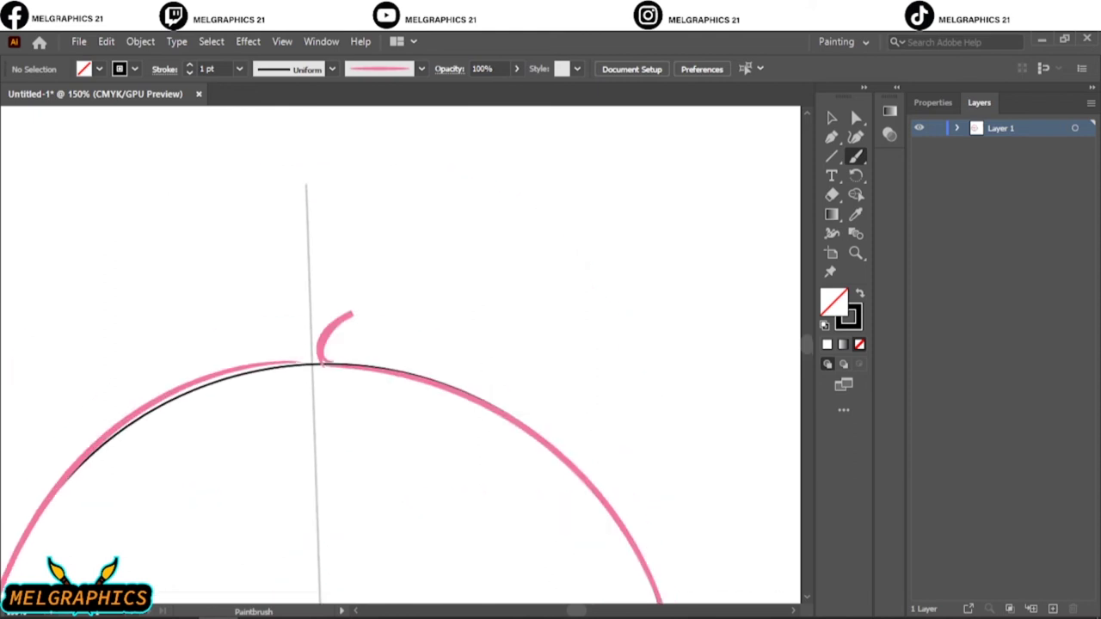
{"action": "key", "text": "ctrl+z"}
{"action": "left_click_drag", "start_coordinate": [338, 366], "coordinate": [350, 291]}
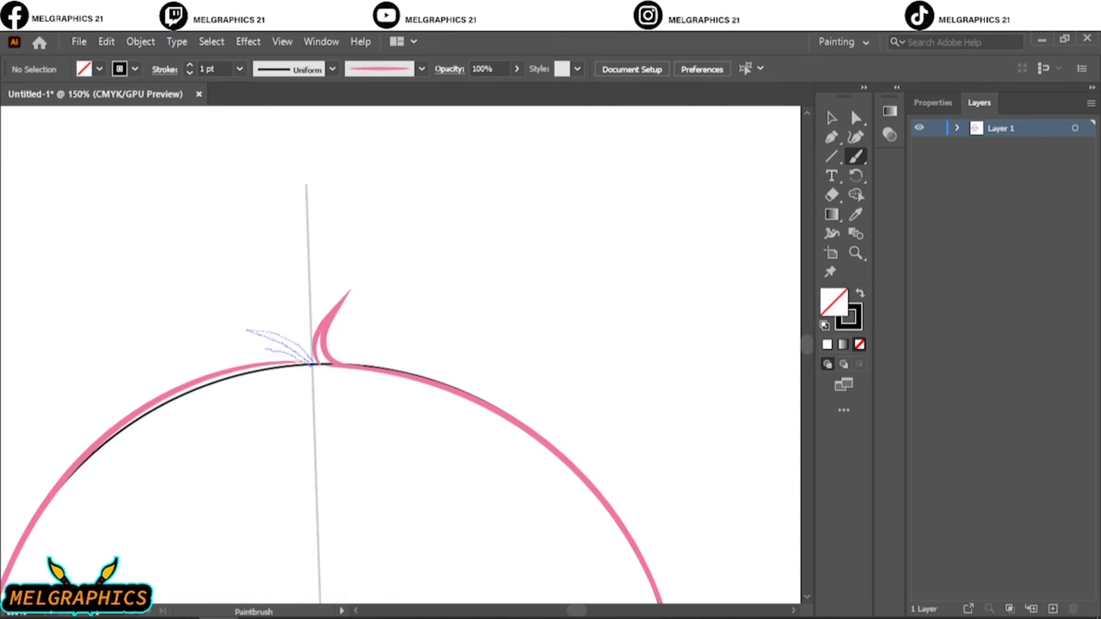
{"action": "left_click_drag", "start_coordinate": [311, 362], "coordinate": [311, 362]}
{"action": "key", "text": "ctrl+0"}
Draw an ear on the right side of the head.
{"action": "scroll", "coordinate": [370, 271], "scroll_direction": "up", "scroll_amount": 5}
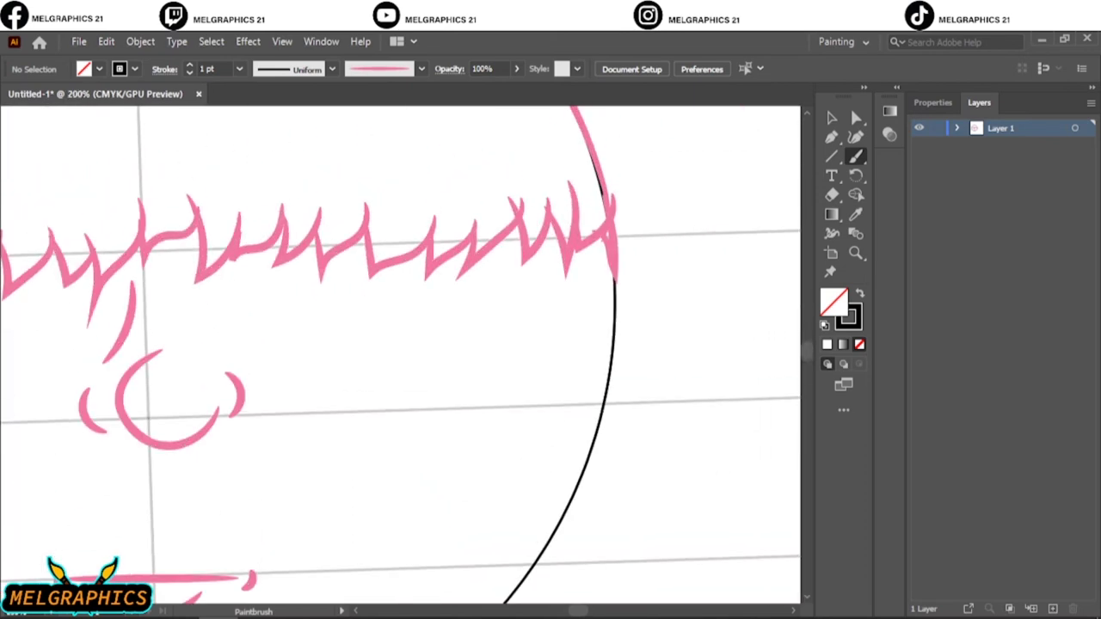
{"action": "left_click_drag", "start_coordinate": [665, 249], "coordinate": [628, 381]}
{"action": "key", "text": "ctrl+0"}
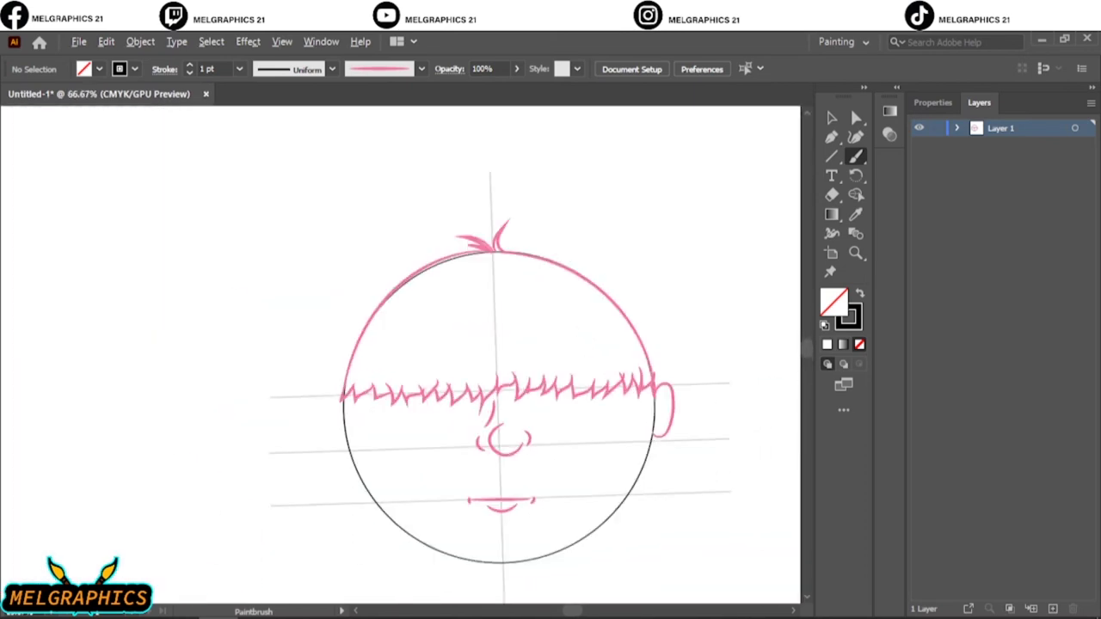
{"action": "scroll", "coordinate": [370, 344], "scroll_direction": "up", "scroll_amount": 5}
{"action": "key", "text": "ctrl+z"}
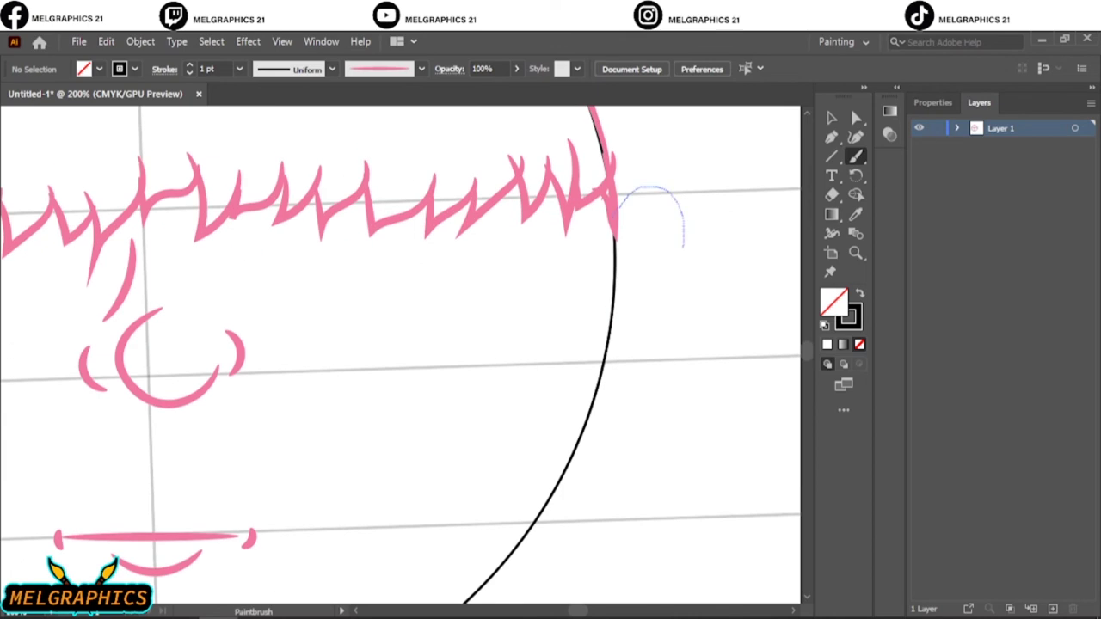
{"action": "key", "text": "ctrl+0"}
Copy the ear, reflect it vertically, and place it on the head's left side.
{"action": "key", "text": "v"}
{"action": "left_click_drag", "start_coordinate": [697, 378], "coordinate": [372, 379]}
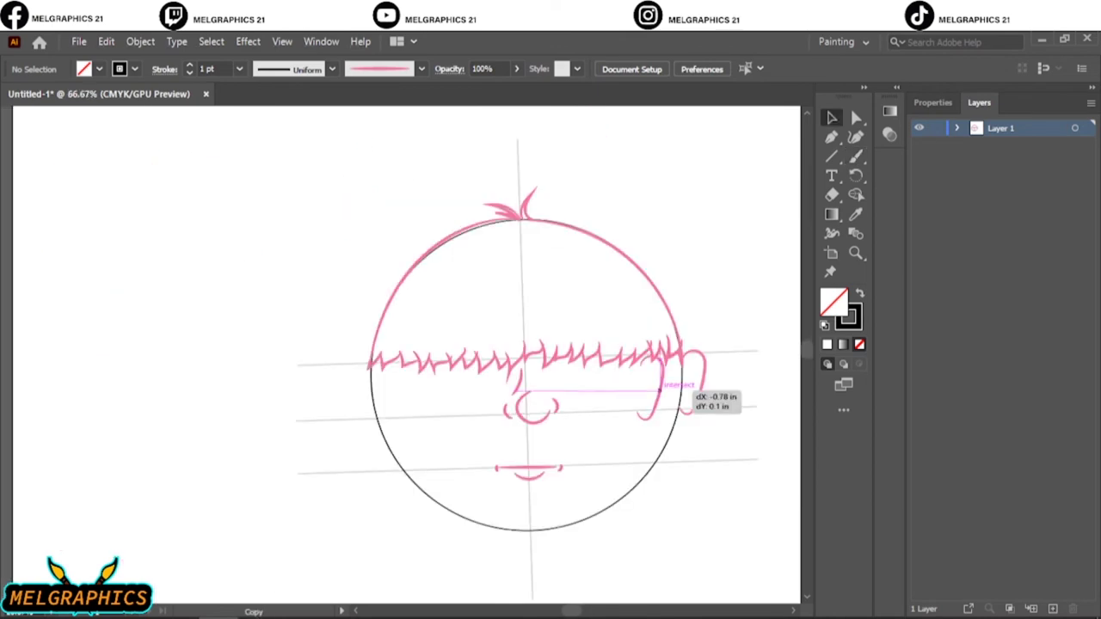
{"action": "right_click", "coordinate": [380, 380]}
{"action": "left_click", "coordinate": [576, 341]}
{"action": "left_click", "coordinate": [634, 403]}
{"action": "left_click_drag", "start_coordinate": [662, 187], "coordinate": [835, 164]}
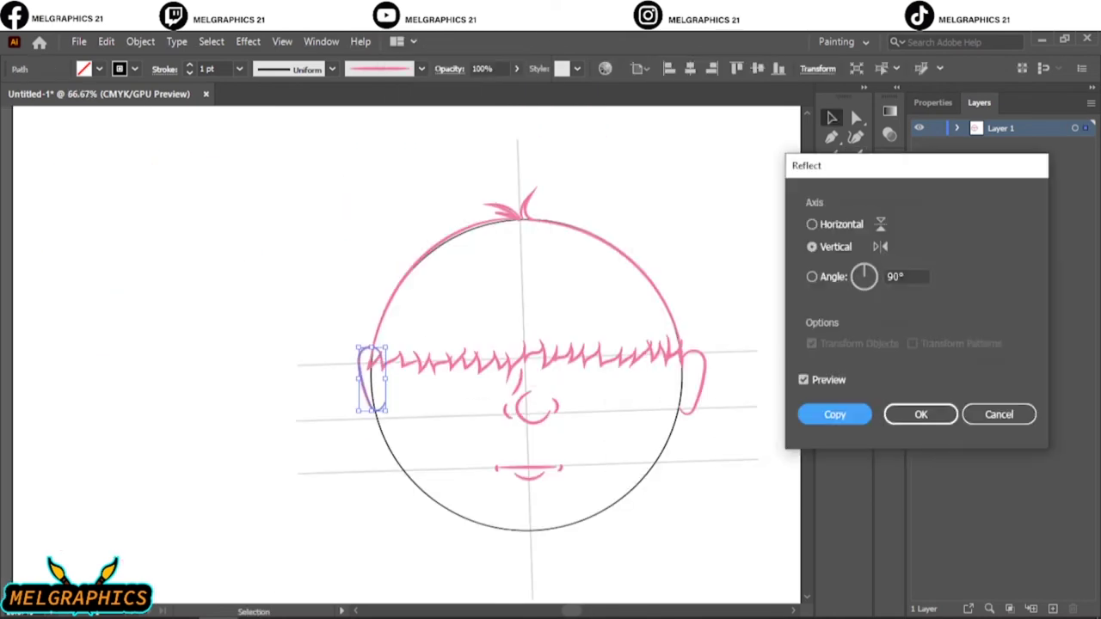
{"action": "left_click", "coordinate": [904, 413]}
{"action": "scroll", "coordinate": [370, 396], "scroll_direction": "up", "scroll_amount": 5}
{"action": "left_click_drag", "start_coordinate": [387, 405], "coordinate": [340, 439]}
{"action": "key", "text": "ctrl+shift+a"}
{"action": "key", "text": "ctrl+0"}
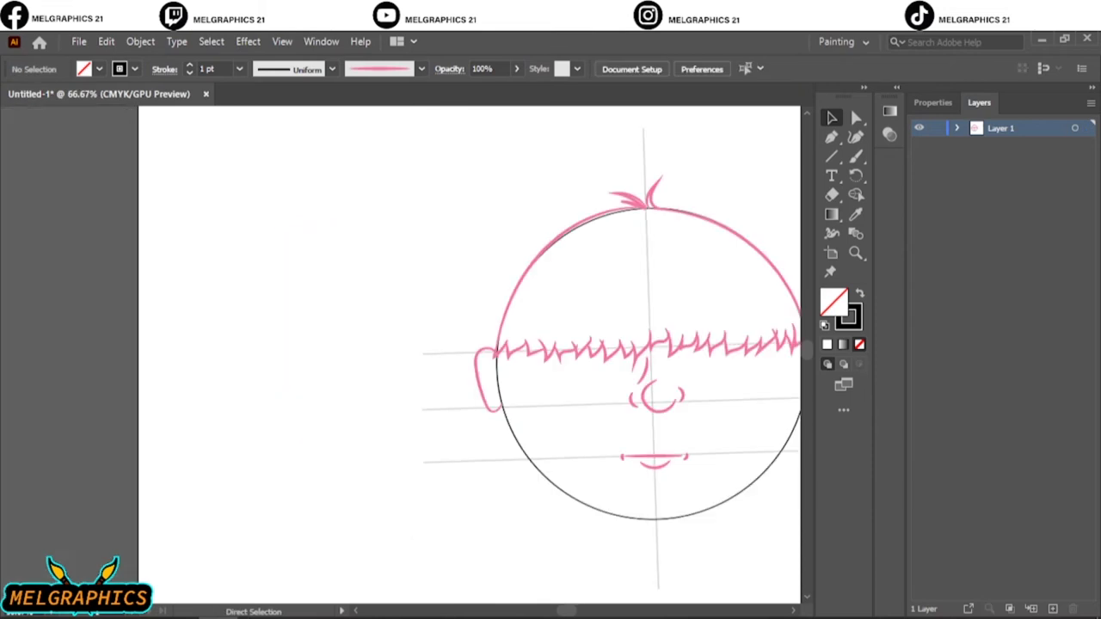
Paint the lower head and jaw outline, and try out an arc below the mouth.
{"action": "key", "text": "ctrl+plus"}
{"action": "key", "text": "ctrl+plus"}
{"action": "scroll", "coordinate": [401, 352], "scroll_direction": "up", "scroll_amount": 1}
{"action": "key", "text": "b"}
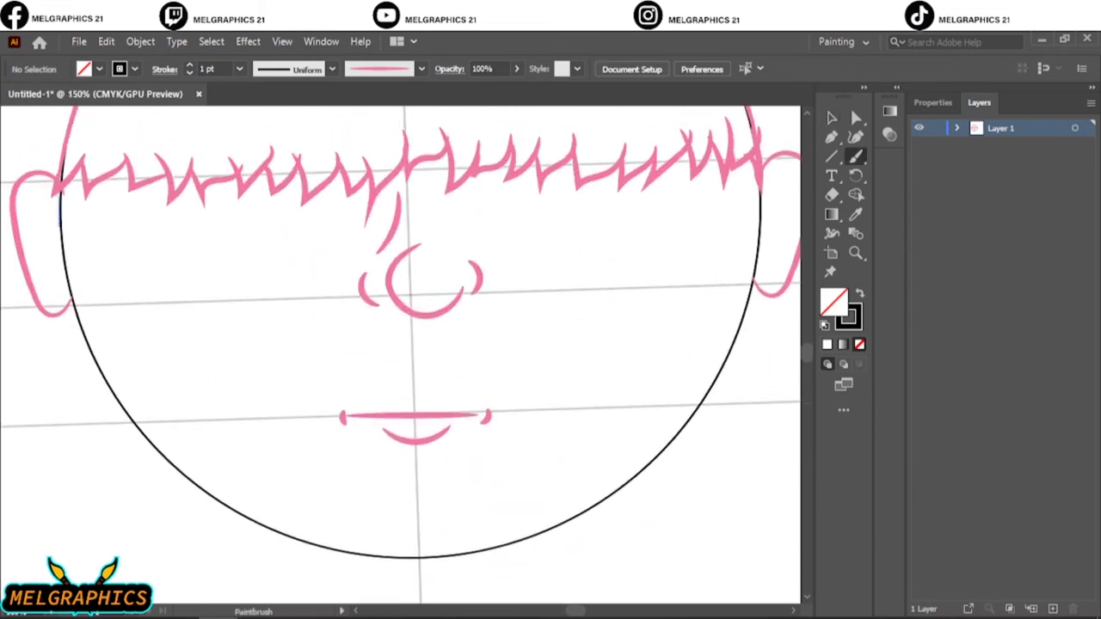
{"action": "mouse_move", "coordinate": [258, 521]}
{"action": "left_mouse_down"}
{"action": "mouse_move", "coordinate": [347, 548]}
{"action": "mouse_move", "coordinate": [469, 545]}
{"action": "left_mouse_up"}
{"action": "key", "text": "ctrl+z"}
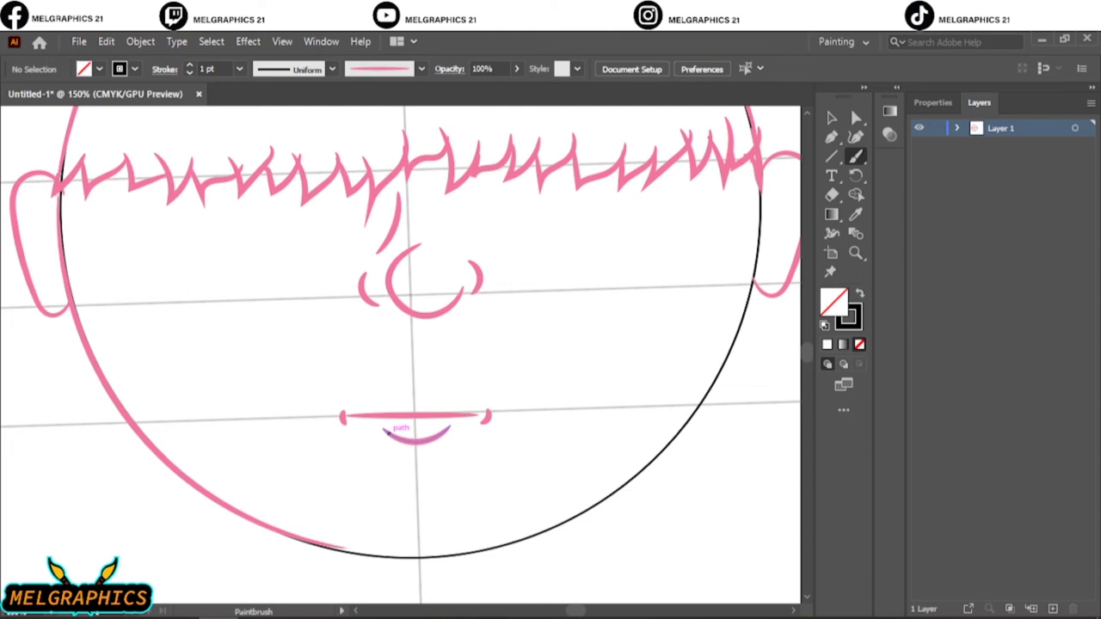
{"action": "key", "text": "ctrl+plus"}
{"action": "key", "text": "ctrl+plus"}
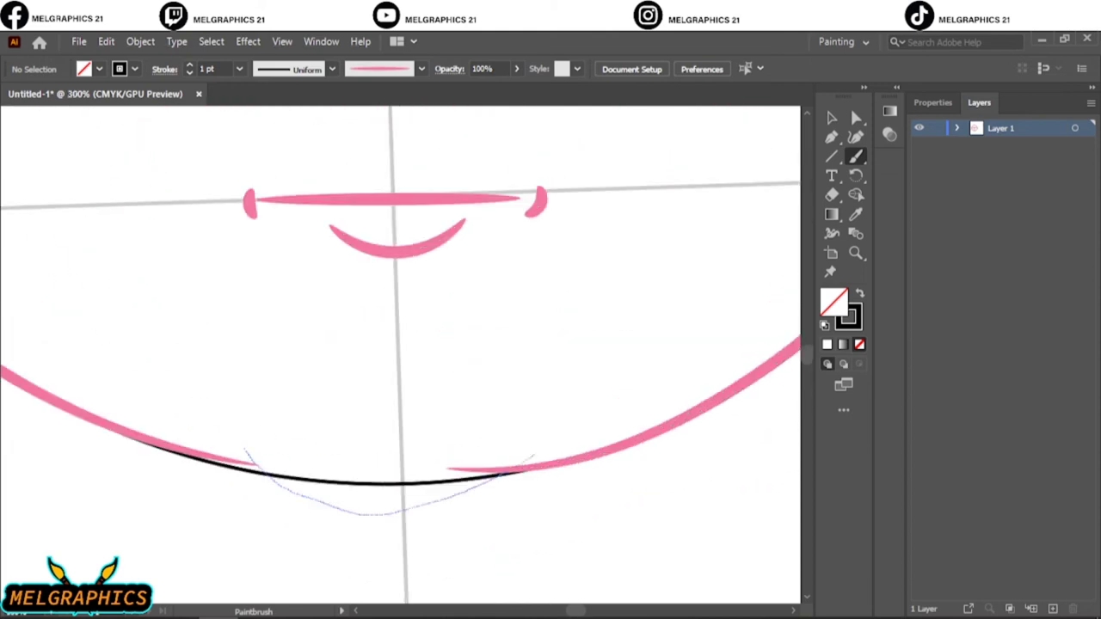
{"action": "left_click_drag", "start_coordinate": [533, 456], "coordinate": [546, 449]}
{"action": "left_click_drag", "start_coordinate": [319, 332], "coordinate": [462, 327]}
{"action": "key", "text": "ctrl+z"}
{"action": "left_click_drag", "start_coordinate": [267, 348], "coordinate": [512, 332]}
{"action": "key", "text": "ctrl+z"}
{"action": "key", "text": "ctrl+z"}
Paint the final chin arc below the mouth.
{"action": "left_click_drag", "start_coordinate": [435, 296], "coordinate": [511, 303]}
{"action": "key", "text": "ctrl+0"}
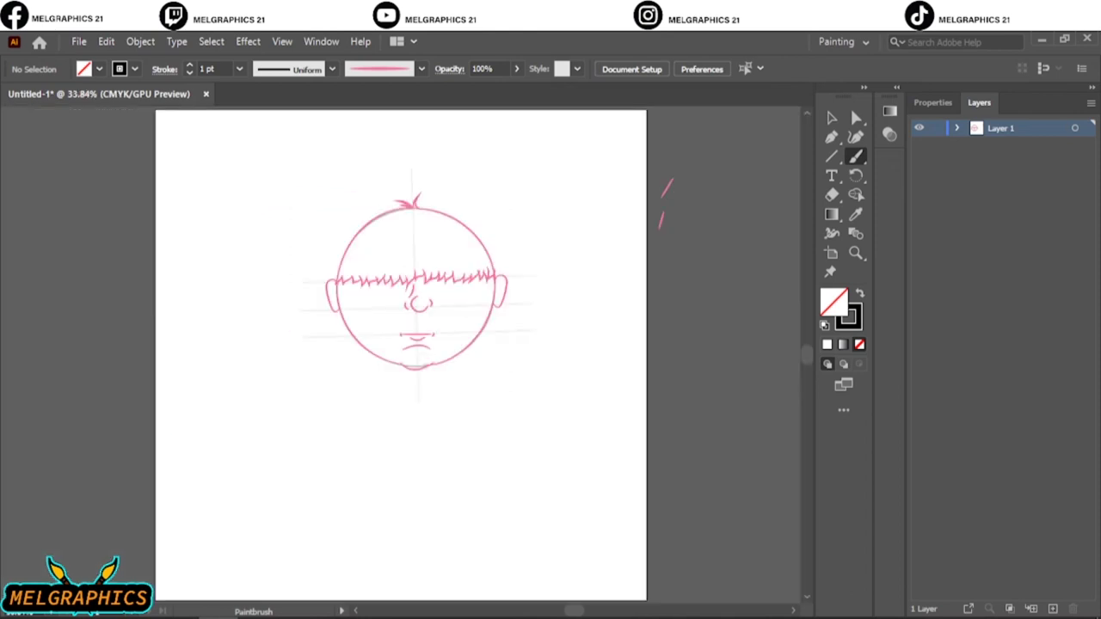
{"action": "scroll", "coordinate": [434, 249], "scroll_direction": "up", "scroll_amount": 1}
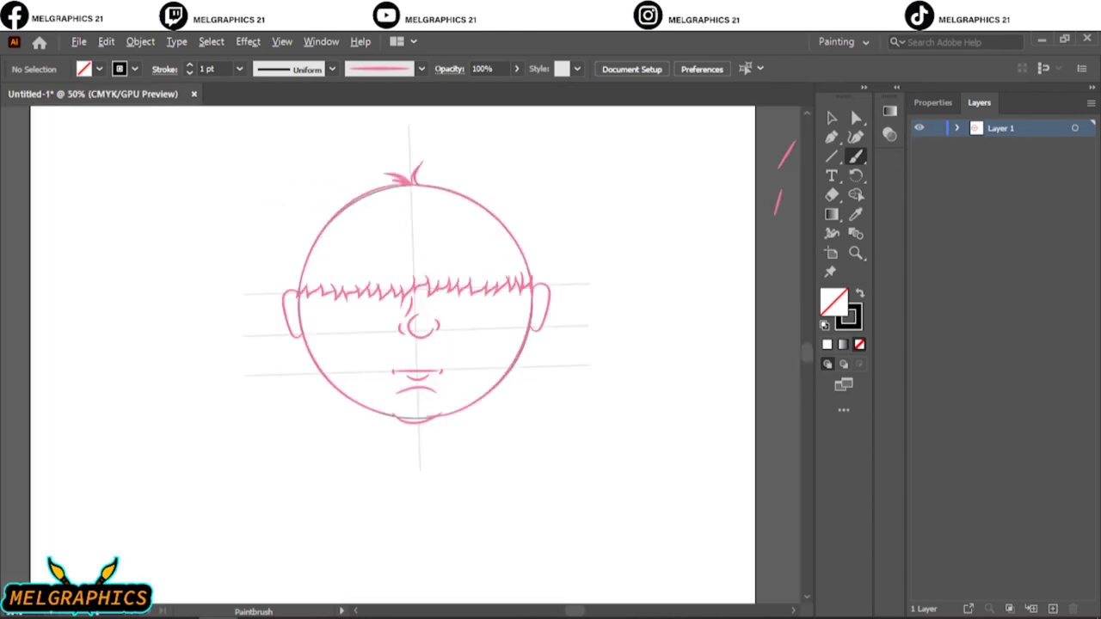
{"action": "scroll", "coordinate": [434, 248], "scroll_direction": "up", "scroll_amount": 3}
{"action": "scroll", "coordinate": [516, 401], "scroll_direction": "down", "scroll_amount": 2}
{"action": "scroll", "coordinate": [516, 401], "scroll_direction": "up", "scroll_amount": 3}
{"action": "scroll", "coordinate": [516, 401], "scroll_direction": "down", "scroll_amount": 1}
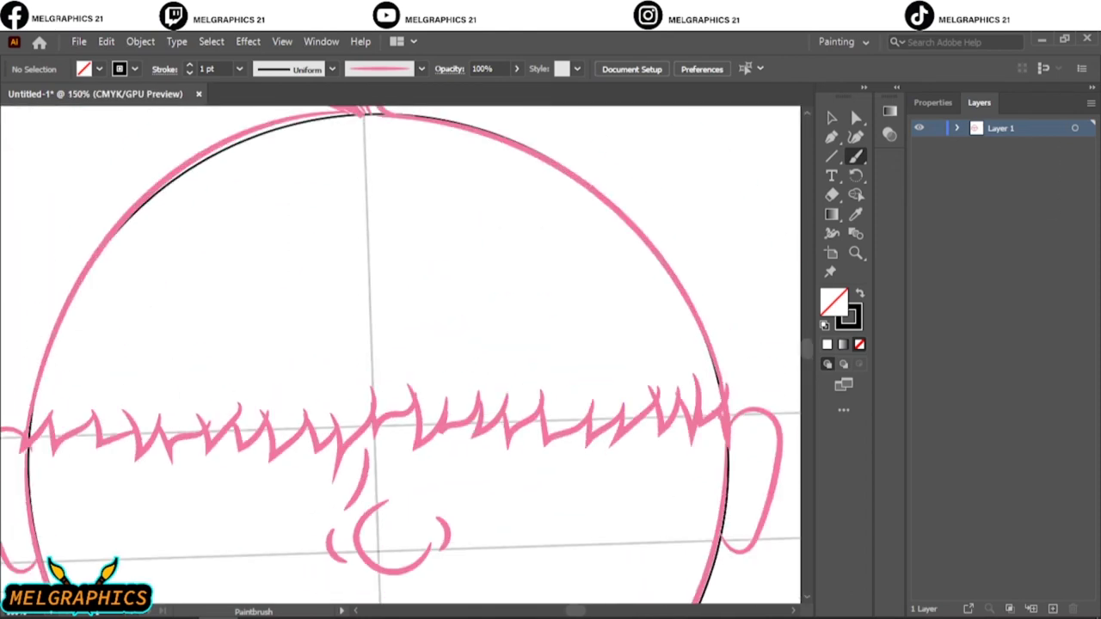
Paint eight curved hair strands across the upper left of the head.
{"action": "left_click_drag", "start_coordinate": [211, 182], "coordinate": [55, 387]}
{"action": "left_click_drag", "start_coordinate": [282, 158], "coordinate": [77, 404]}
{"action": "mouse_move", "coordinate": [305, 174]}
{"action": "left_mouse_down"}
{"action": "mouse_move", "coordinate": [113, 404]}
{"action": "mouse_move", "coordinate": [147, 403]}
{"action": "left_mouse_up"}
{"action": "left_click_drag", "start_coordinate": [351, 120], "coordinate": [126, 303]}
{"action": "left_click_drag", "start_coordinate": [299, 136], "coordinate": [147, 220]}
{"action": "left_click_drag", "start_coordinate": [335, 202], "coordinate": [169, 400]}
{"action": "left_click_drag", "start_coordinate": [377, 184], "coordinate": [224, 385]}
{"action": "left_click_drag", "start_coordinate": [365, 137], "coordinate": [194, 256]}
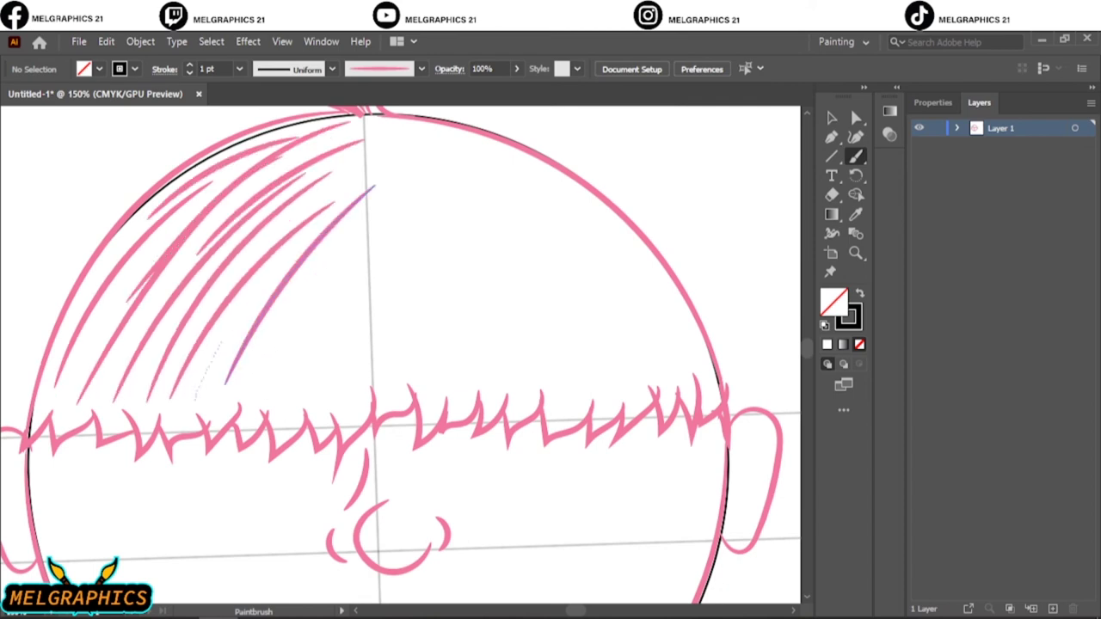
Paint curved hair strands down the right side of the head.
{"action": "left_click_drag", "start_coordinate": [289, 265], "coordinate": [193, 401]}
{"action": "left_click_drag", "start_coordinate": [406, 133], "coordinate": [693, 362]}
{"action": "mouse_move", "coordinate": [460, 169]}
{"action": "left_mouse_down"}
{"action": "mouse_move", "coordinate": [664, 360]}
{"action": "mouse_move", "coordinate": [633, 382]}
{"action": "left_mouse_up"}
{"action": "left_click_drag", "start_coordinate": [430, 199], "coordinate": [607, 391]}
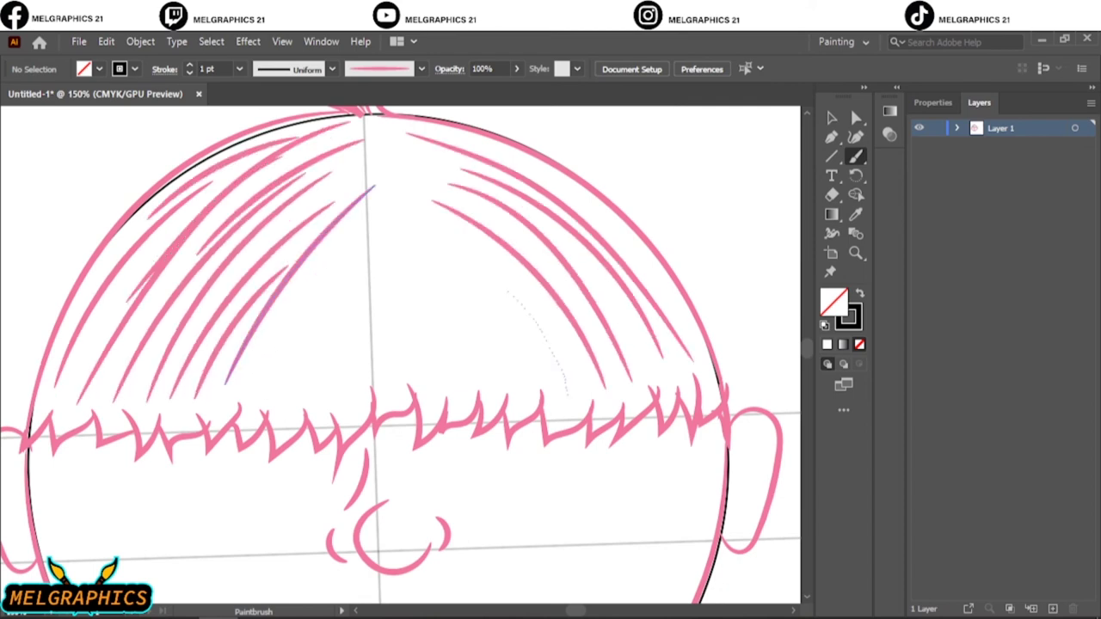
{"action": "left_click_drag", "start_coordinate": [399, 211], "coordinate": [568, 394]}
{"action": "mouse_move", "coordinate": [392, 215]}
{"action": "left_mouse_down"}
{"action": "mouse_move", "coordinate": [527, 401]}
{"action": "mouse_move", "coordinate": [495, 401]}
{"action": "left_mouse_up"}
Paint hair strands fanning out from the centre parting.
{"action": "left_click_drag", "start_coordinate": [374, 238], "coordinate": [459, 403]}
{"action": "left_click_drag", "start_coordinate": [358, 257], "coordinate": [269, 394]}
{"action": "mouse_move", "coordinate": [370, 298]}
{"action": "left_mouse_down"}
{"action": "mouse_move", "coordinate": [315, 408]}
{"action": "mouse_move", "coordinate": [429, 380]}
{"action": "left_mouse_up"}
{"action": "left_click_drag", "start_coordinate": [371, 320], "coordinate": [398, 389]}
{"action": "key", "text": "ctrl+0"}
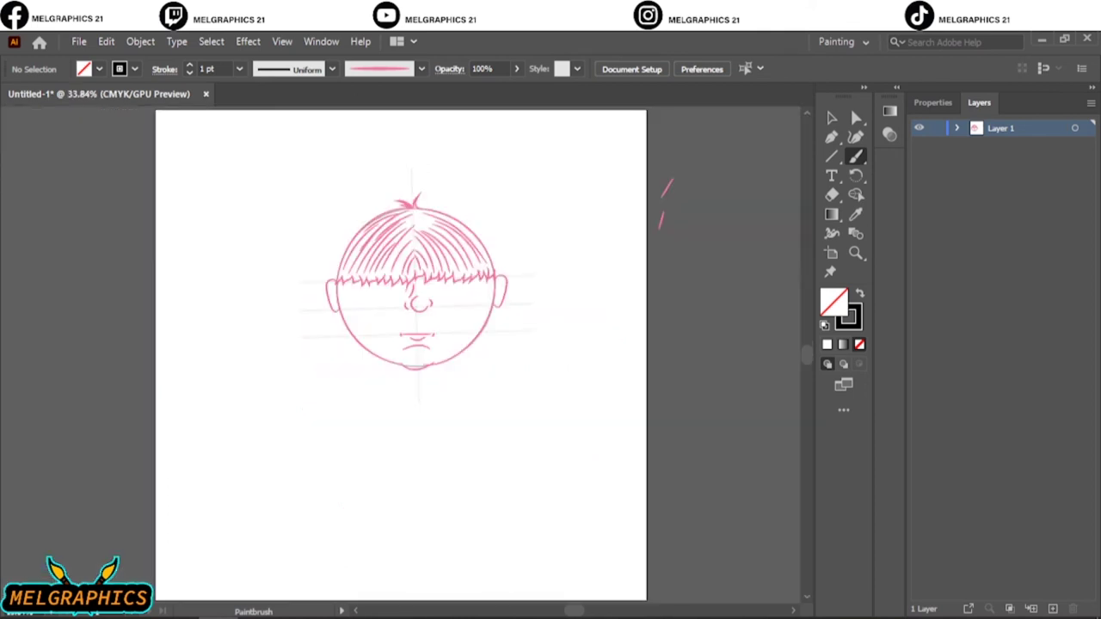
{"action": "key", "text": "ctrl+plus"}
{"action": "key", "text": "ctrl+plus"}
{"action": "key", "text": "ctrl+plus"}
Select the fringe and hair strands, then deselect and zoom out to the whole drawing.
{"action": "key", "text": "v"}
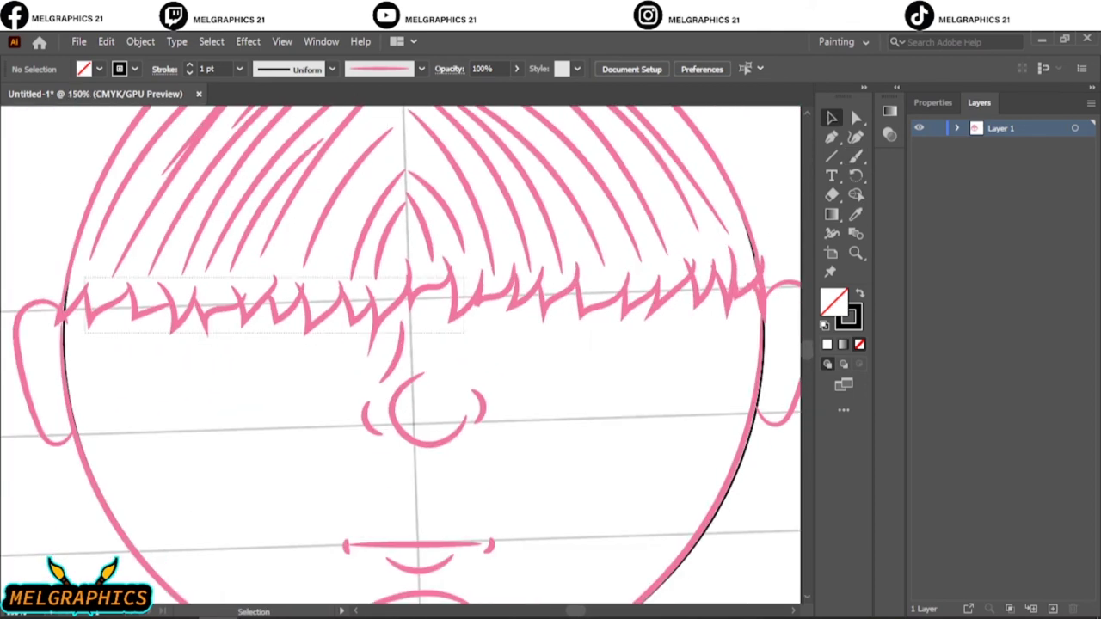
{"action": "key", "text": "ctrl+a"}
{"action": "left_click_drag", "start_coordinate": [413, 379], "coordinate": [405, 418]}
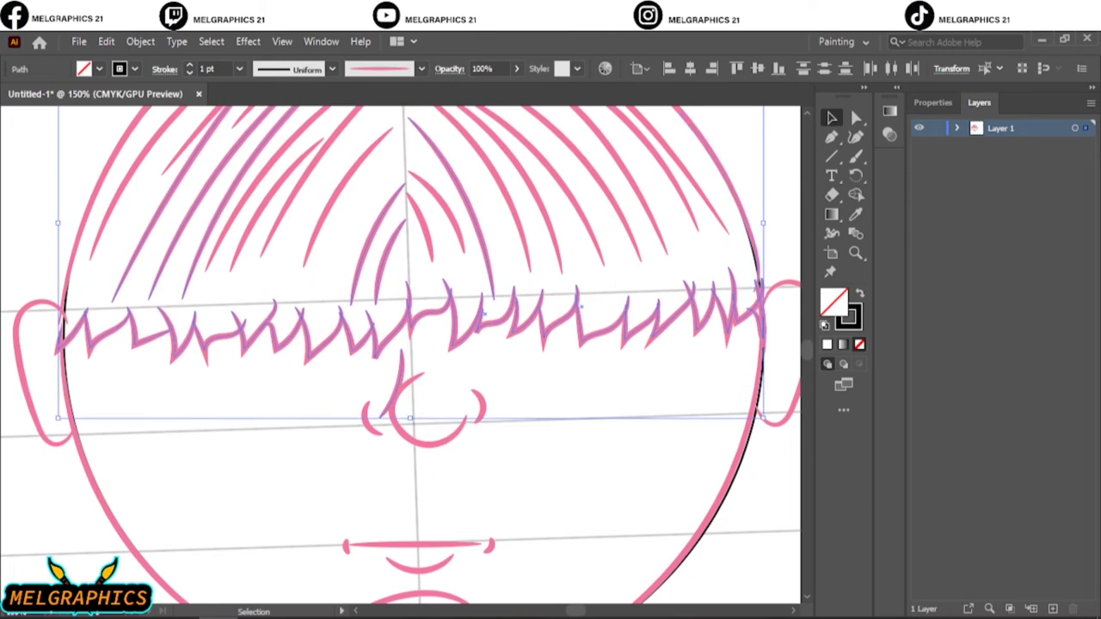
{"action": "key", "text": "ctrl+shift+a"}
{"action": "key", "text": "ctrl+0"}
Delete the bad left neck stroke and paint the collar curve joining both neck sides.
{"action": "key", "text": "ctrl+1"}
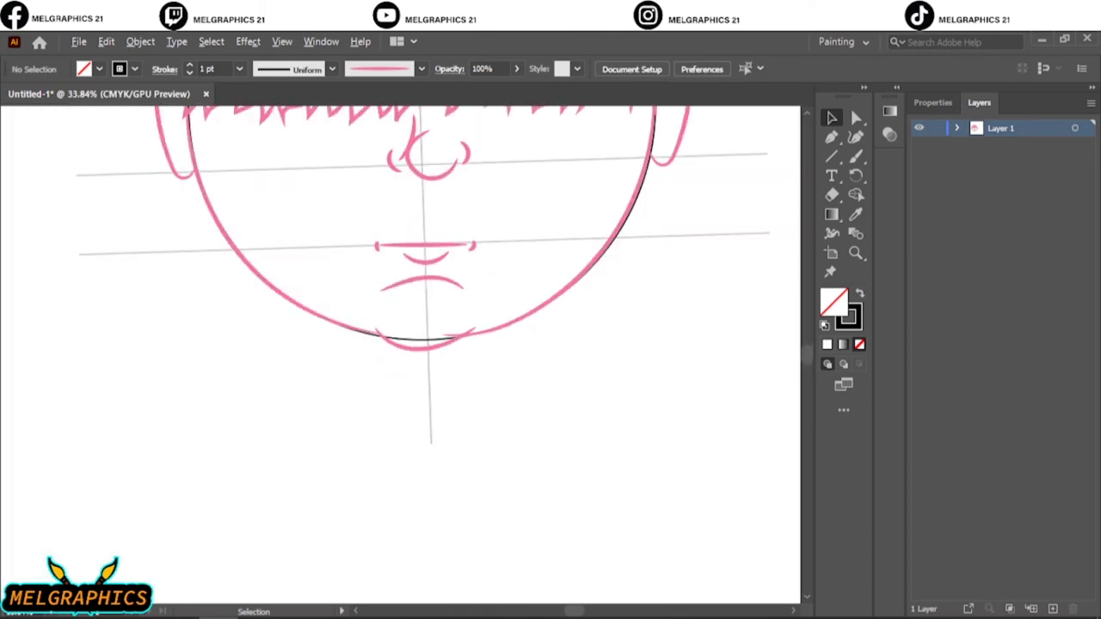
{"action": "key", "text": "b"}
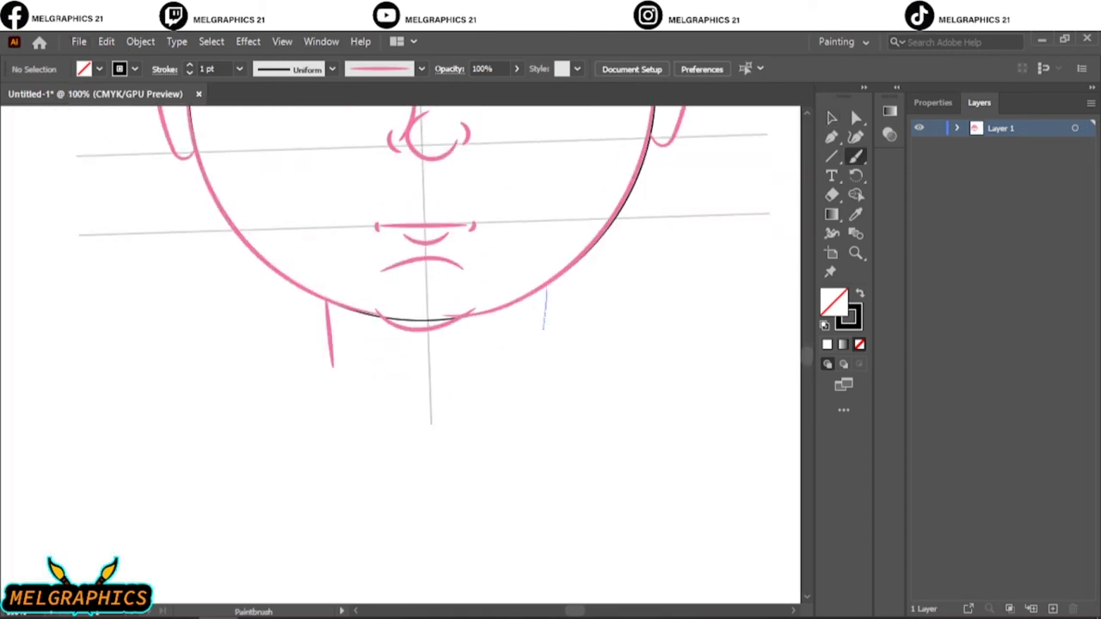
{"action": "left_click", "coordinate": [330, 340], "text": "ctrl"}
{"action": "key", "text": "Delete"}
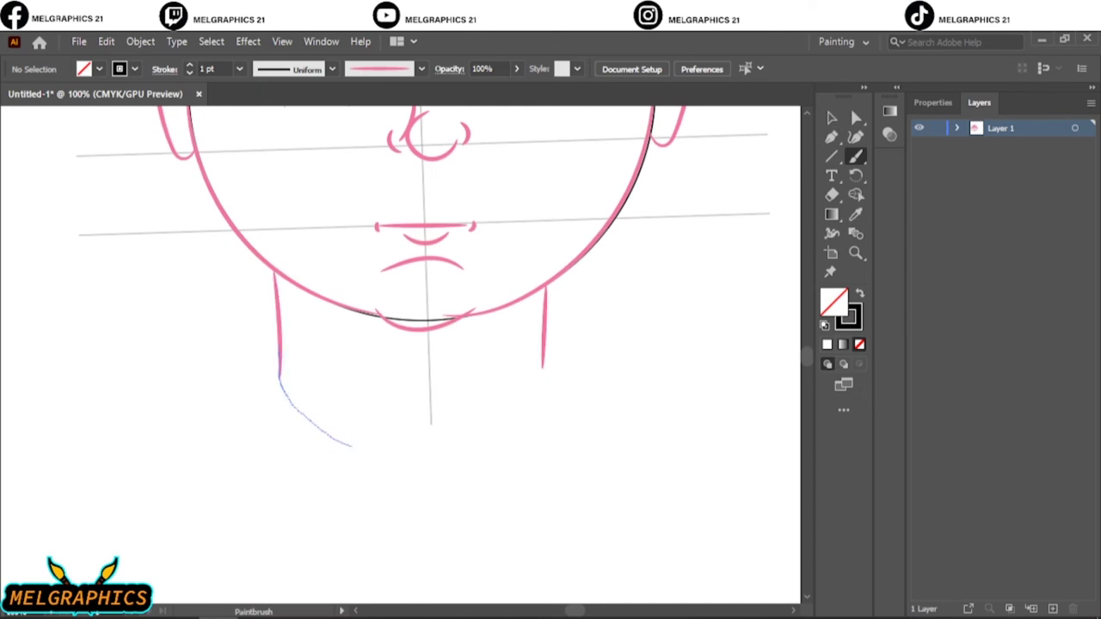
{"action": "left_click_drag", "start_coordinate": [540, 377], "coordinate": [542, 365]}
{"action": "key", "text": "ctrl+0"}
{"action": "key", "text": "ctrl+plus"}
{"action": "key", "text": "ctrl+plus"}
{"action": "key", "text": "ctrl+plus"}
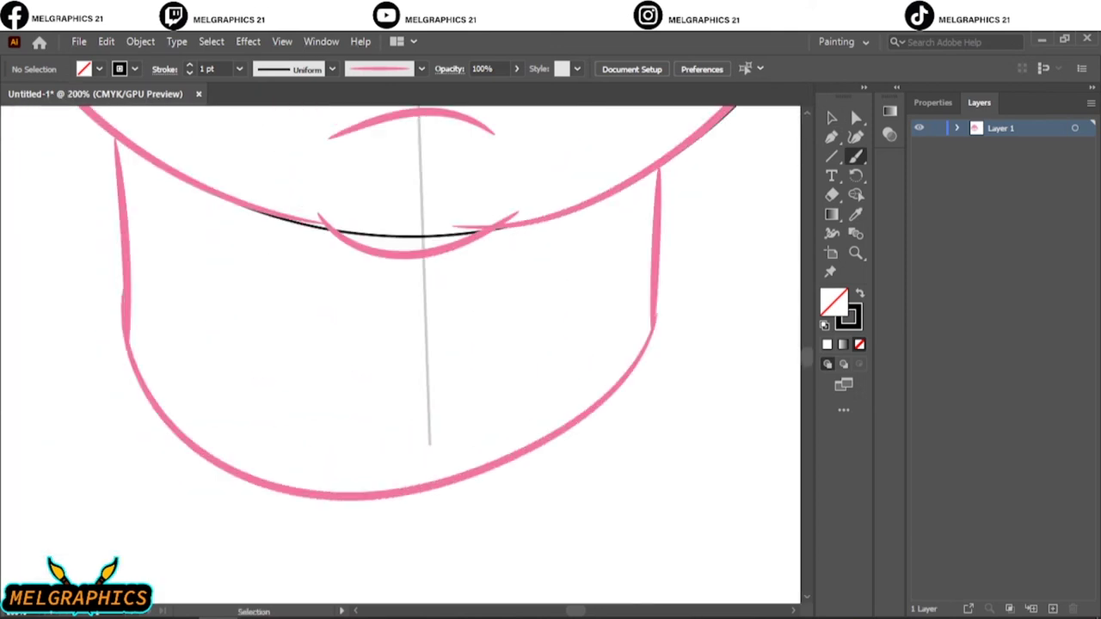
{"action": "key", "text": "ctrl+z"}
{"action": "left_click_drag", "start_coordinate": [512, 427], "coordinate": [654, 305]}
{"action": "key", "text": "ctrl+0"}
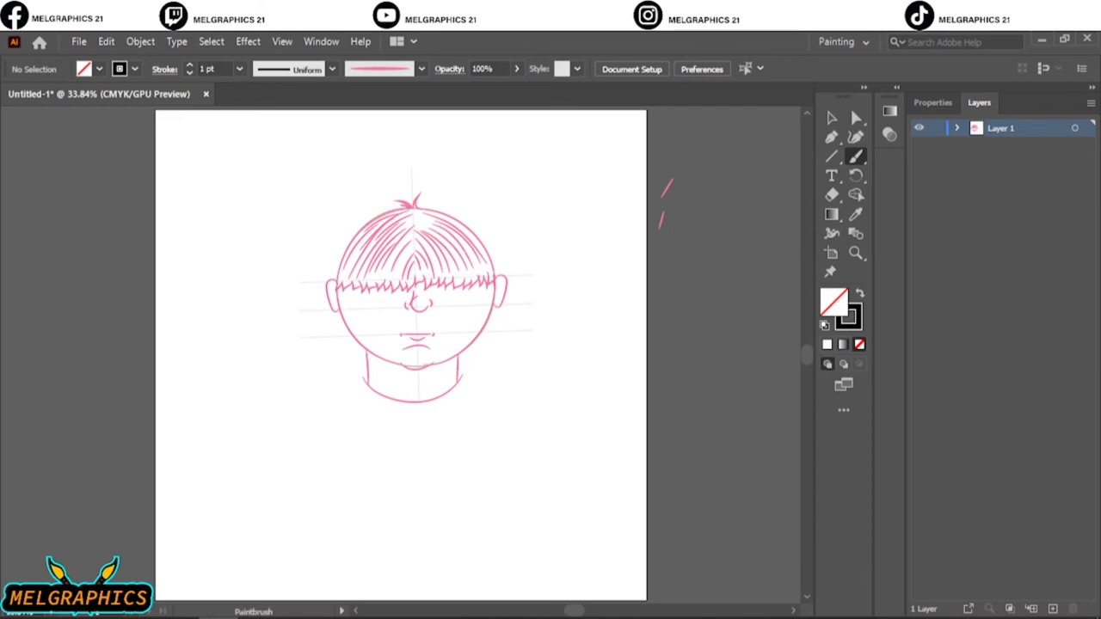
{"action": "key", "text": "ctrl+plus"}
{"action": "key", "text": "ctrl+plus"}
{"action": "key", "text": "ctrl+plus"}
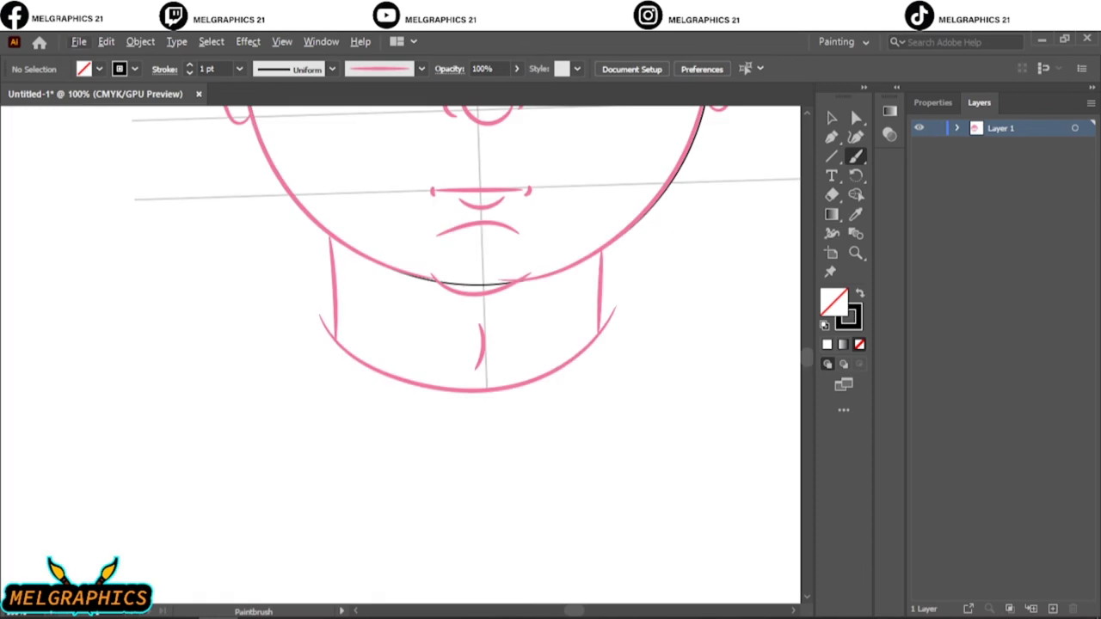
{"action": "key", "text": "ctrl+0"}
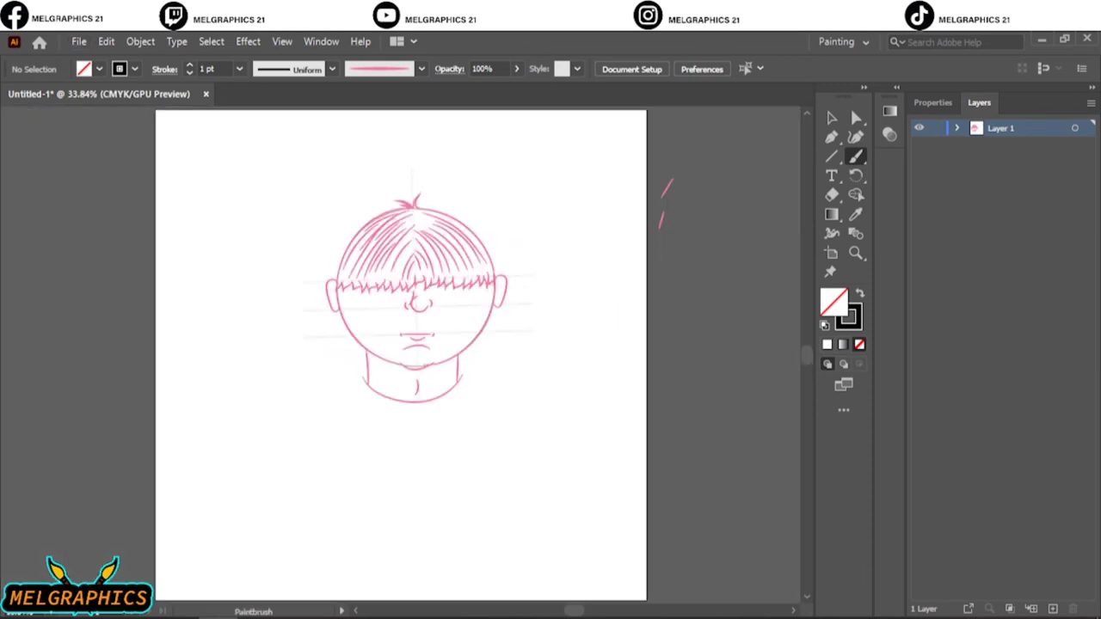
Select all the head artwork and shift it slightly left and up.
{"action": "key", "text": "v"}
{"action": "key", "text": "ctrl+a"}
{"action": "left_click_drag", "start_coordinate": [457, 344], "coordinate": [411, 328]}
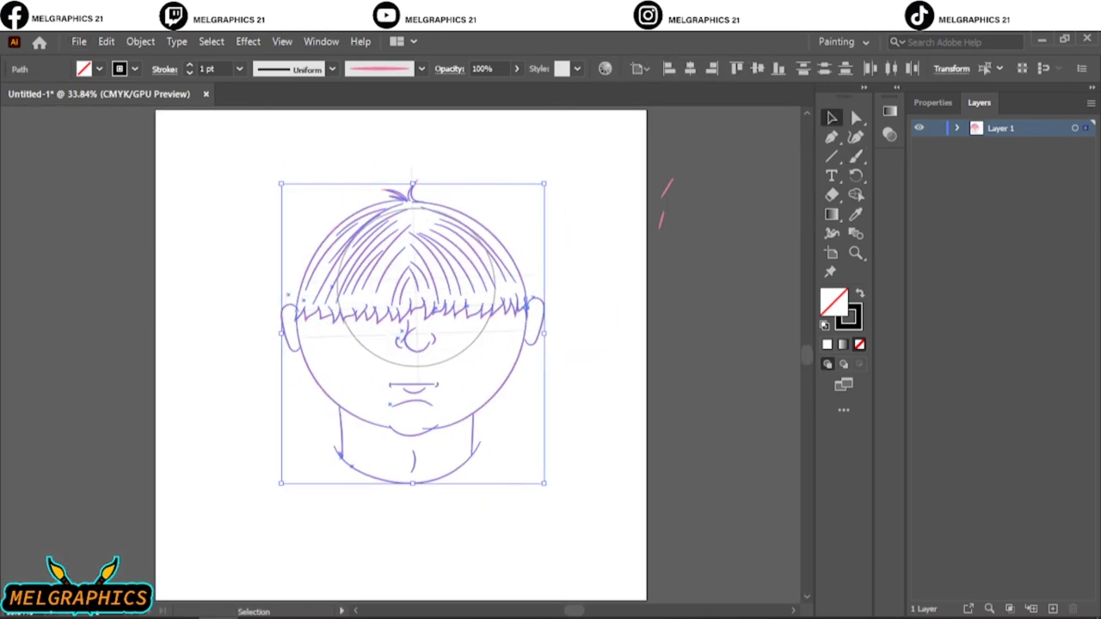
{"action": "key", "text": "ctrl+shift+a"}
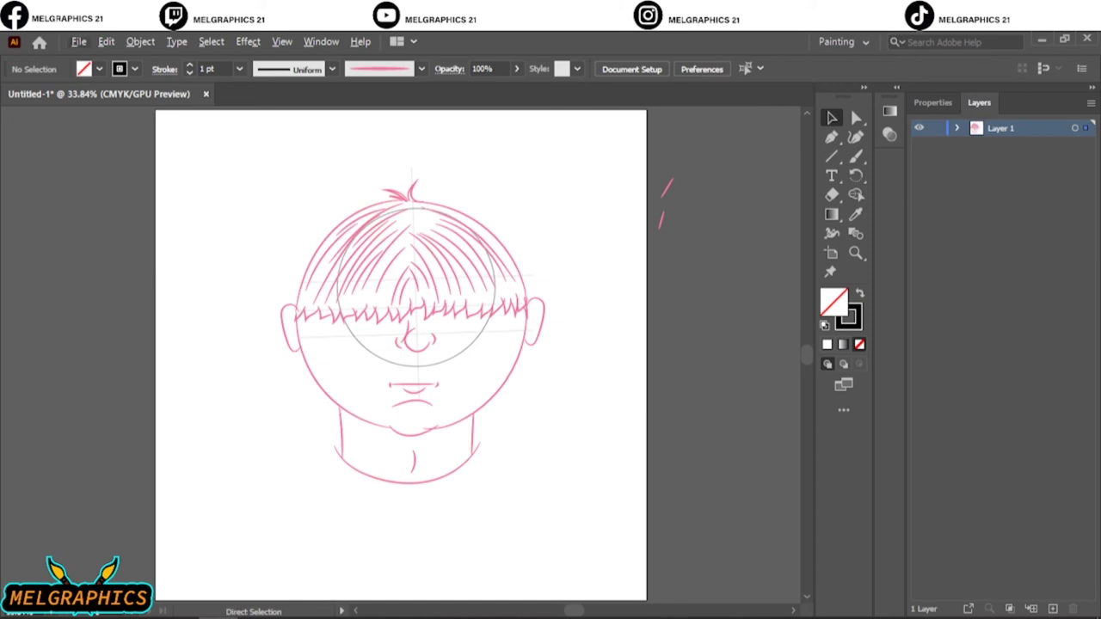
{"action": "scroll", "coordinate": [537, 332], "scroll_direction": "up", "scroll_amount": 5}
{"action": "key", "text": "b"}
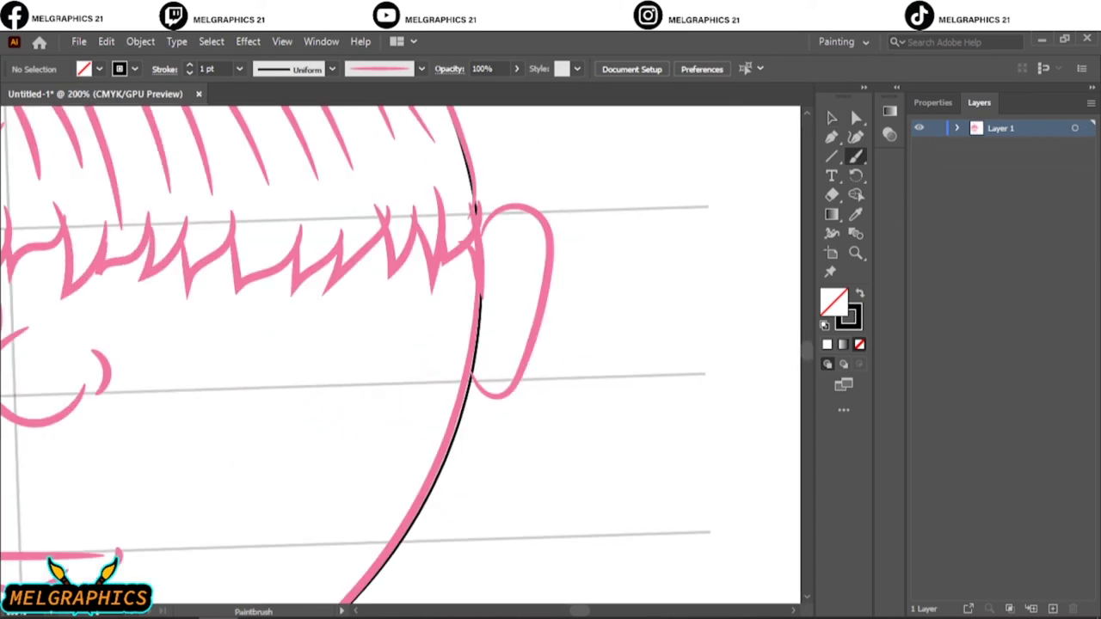
{"action": "scroll", "coordinate": [400, 356], "scroll_direction": "left", "scroll_amount": 5}
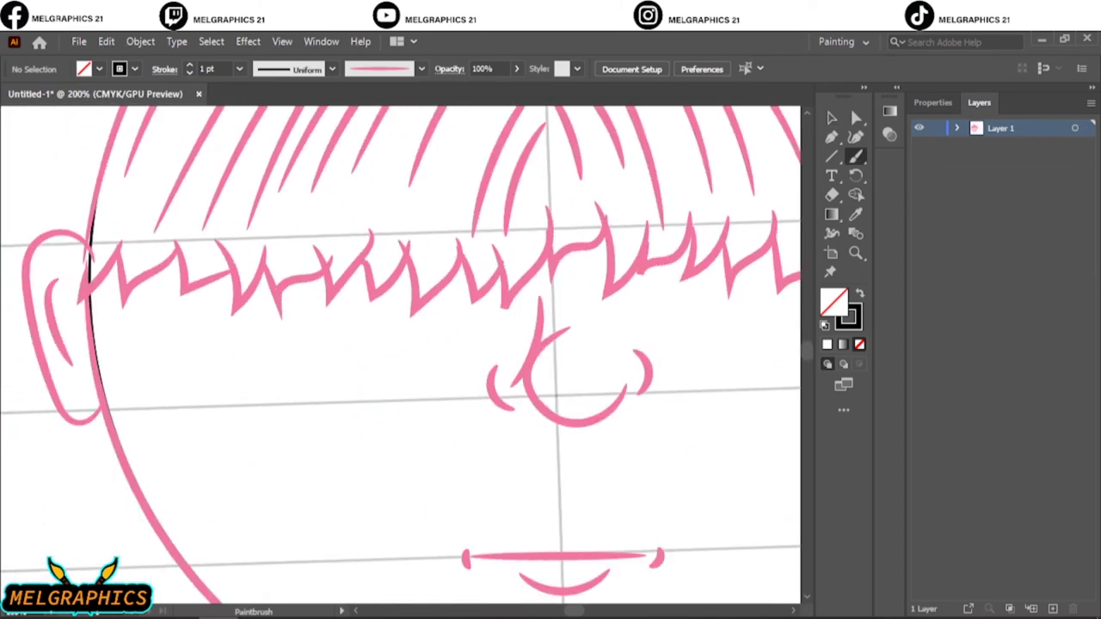
{"action": "scroll", "coordinate": [401, 355], "scroll_direction": "right", "scroll_amount": 3}
{"action": "scroll", "coordinate": [400, 355], "scroll_direction": "right", "scroll_amount": 2}
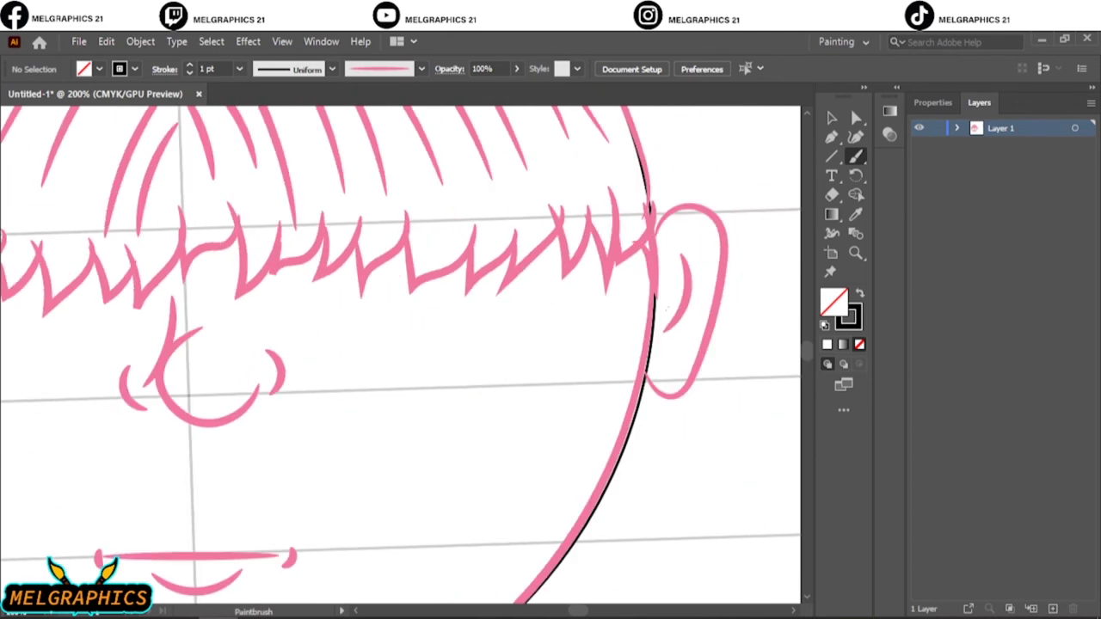
{"action": "key", "text": "ctrl+0"}
Add a new inking layer and apply a brush from the User Defined brush library.
{"action": "left_click", "coordinate": [1053, 608]}
{"action": "left_click", "coordinate": [421, 69]}
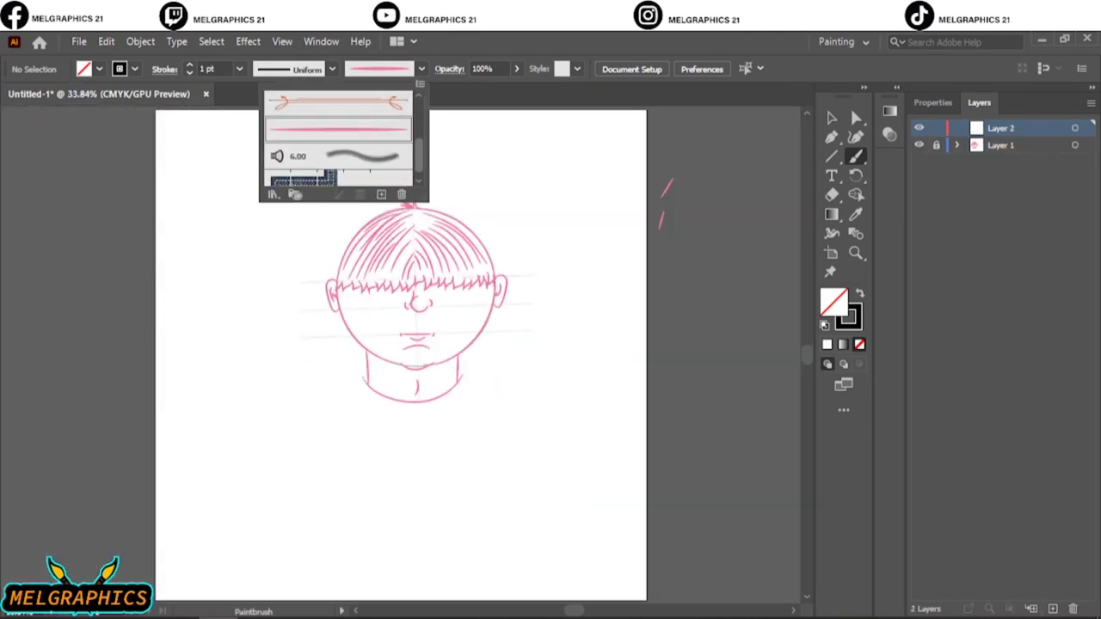
{"action": "left_click", "coordinate": [272, 194]}
{"action": "left_click", "coordinate": [454, 415]}
{"action": "left_click", "coordinate": [550, 368]}
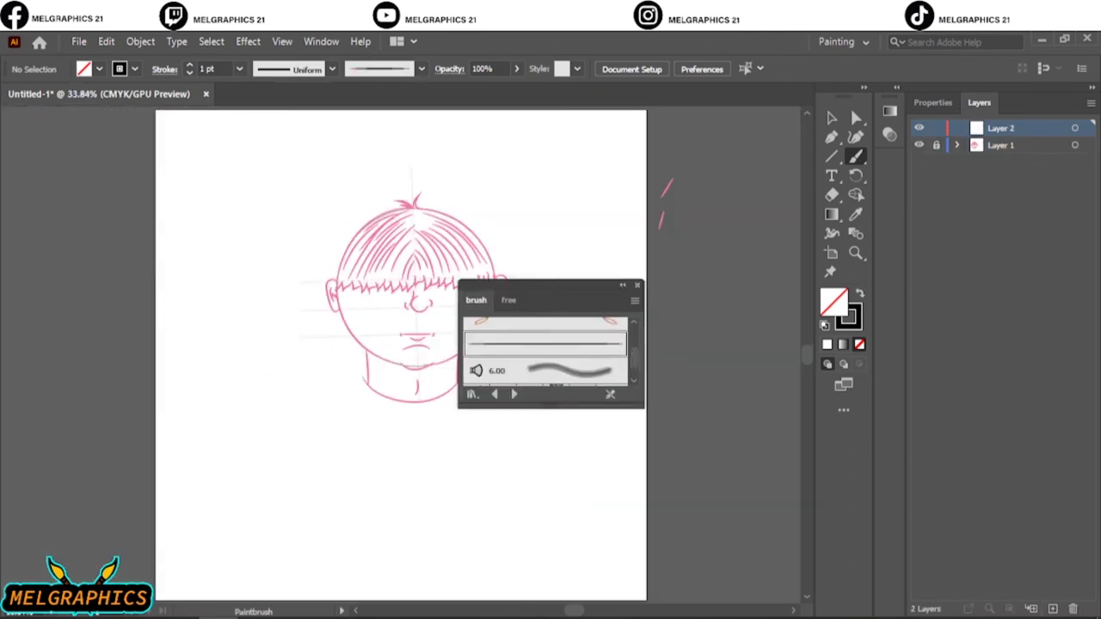
Drag on the canvas with the Selection tool and target Layer 2 for inking.
{"action": "scroll", "coordinate": [401, 356], "scroll_direction": "up", "scroll_amount": 5}
{"action": "key", "text": "v"}
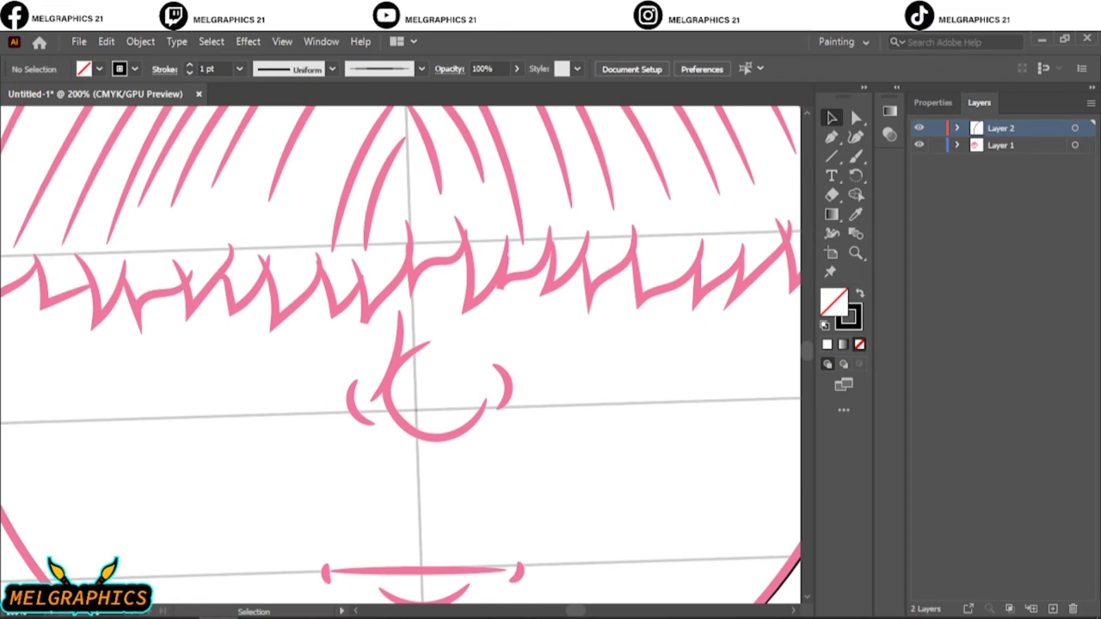
{"action": "left_click_drag", "start_coordinate": [401, 328], "coordinate": [401, 290]}
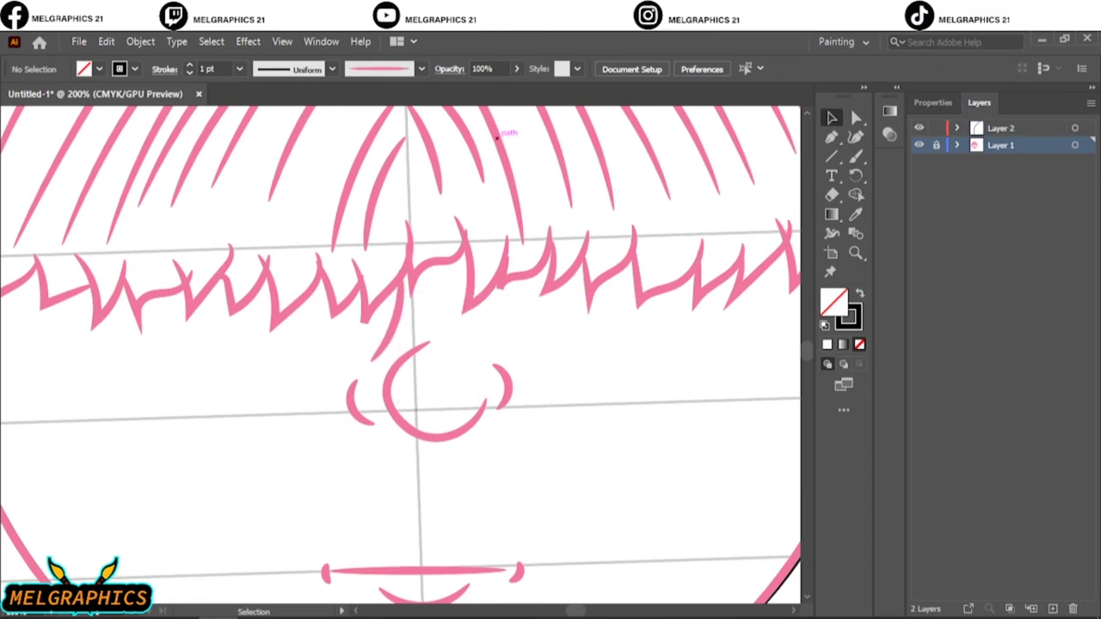
{"action": "key", "text": "ctrl+0"}
{"action": "left_click", "coordinate": [1000, 128]}
{"action": "scroll", "coordinate": [402, 381], "scroll_direction": "up", "scroll_amount": 5}
Ink the lower-lip arc and the chin line below the mouth in black.
{"action": "key", "text": "b"}
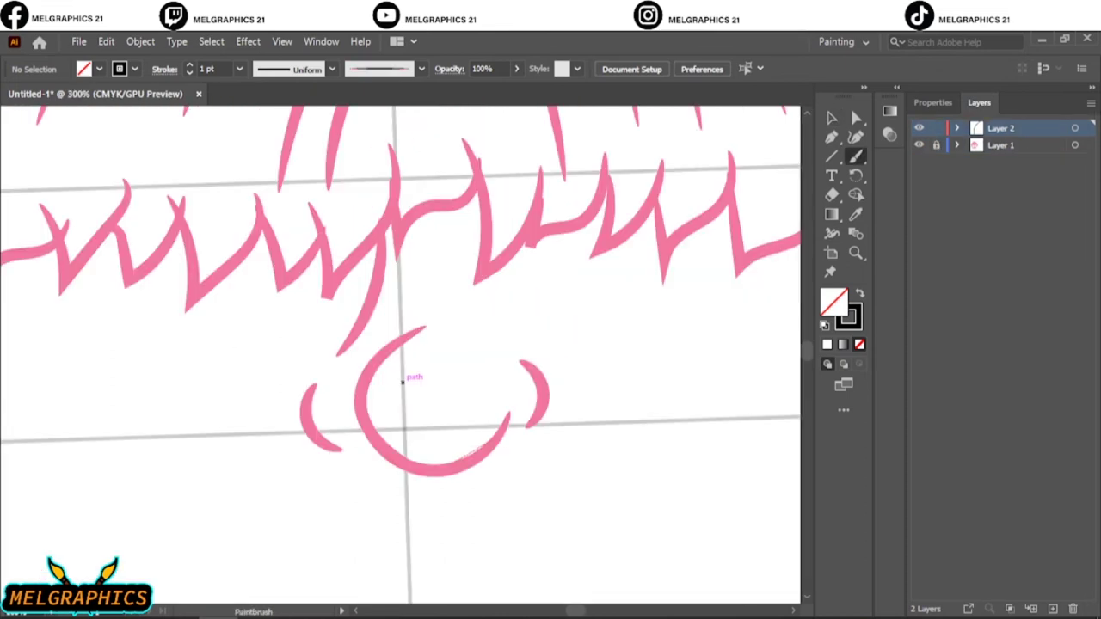
{"action": "left_click_drag", "start_coordinate": [424, 328], "coordinate": [507, 419]}
{"action": "left_click_drag", "start_coordinate": [314, 386], "coordinate": [343, 449]}
{"action": "mouse_move", "coordinate": [389, 225]}
{"action": "left_mouse_down"}
{"action": "mouse_move", "coordinate": [342, 353]}
{"action": "mouse_move", "coordinate": [523, 355]}
{"action": "left_mouse_up"}
{"action": "scroll", "coordinate": [402, 381], "scroll_direction": "down", "scroll_amount": 5}
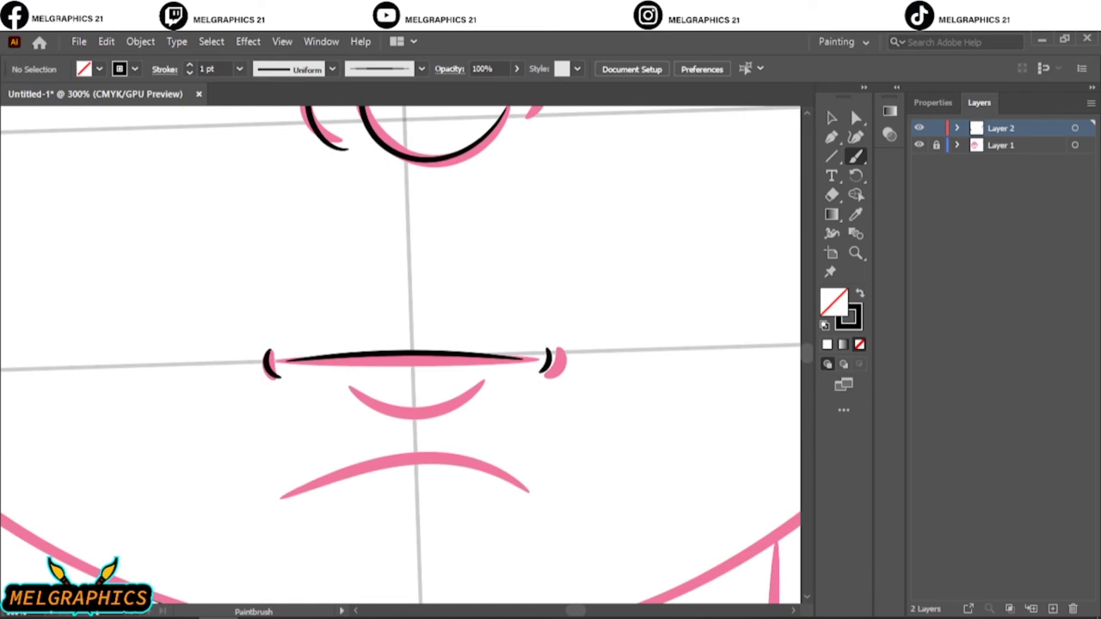
{"action": "left_click_drag", "start_coordinate": [344, 384], "coordinate": [488, 383]}
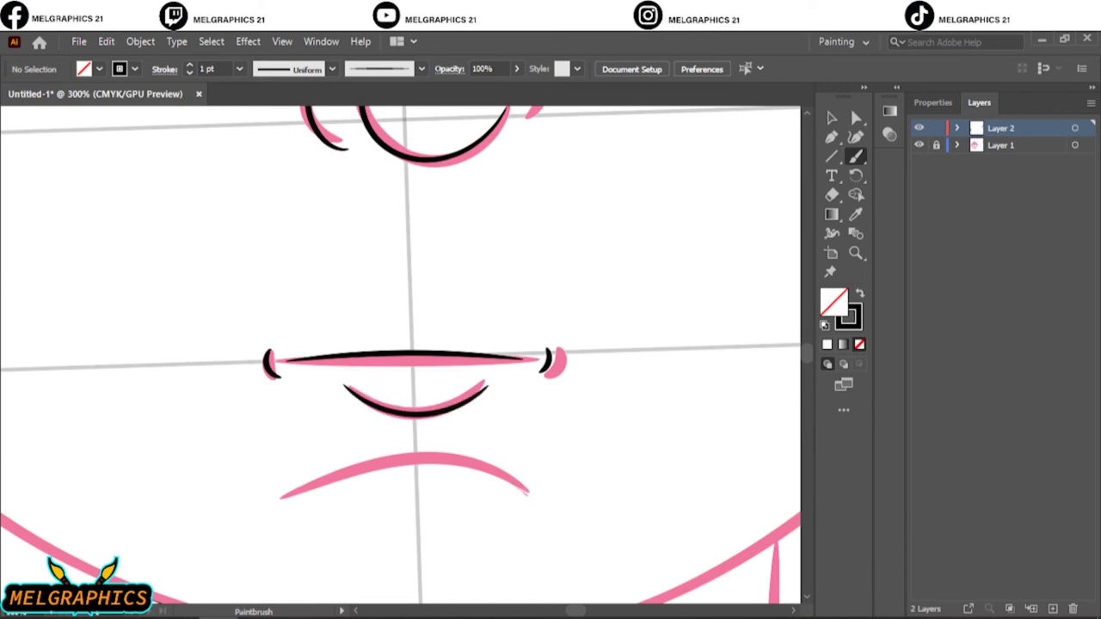
{"action": "left_click_drag", "start_coordinate": [282, 497], "coordinate": [528, 492]}
Hide the sketch, then ink the right nostril and the nose-to-fringe line.
{"action": "key", "text": "ctrl+0"}
{"action": "left_click", "coordinate": [919, 144]}
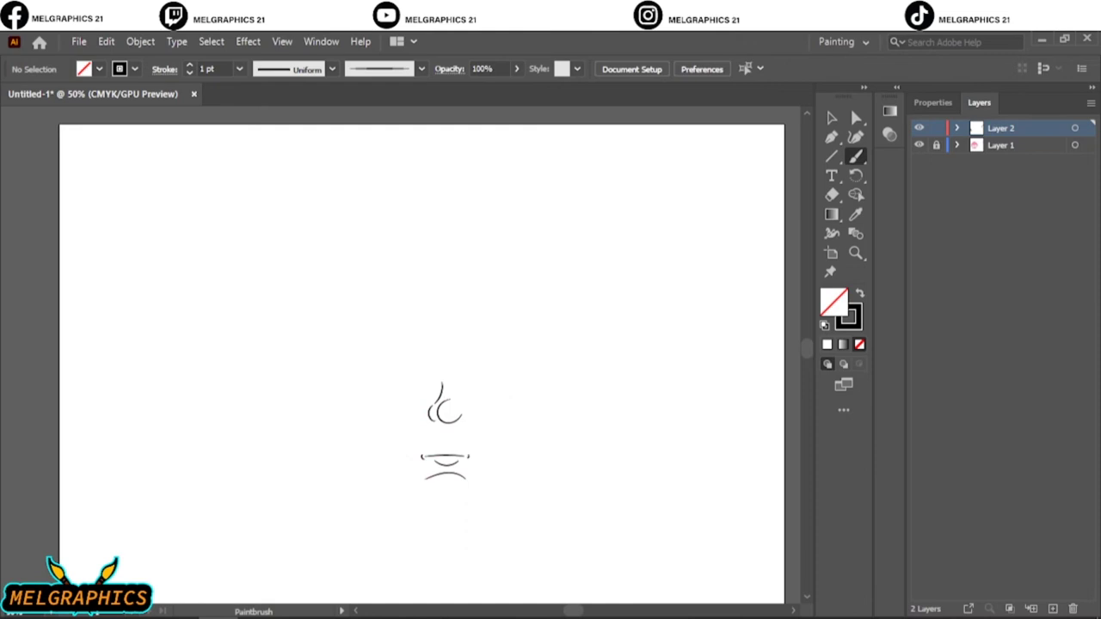
{"action": "left_click_drag", "start_coordinate": [405, 334], "coordinate": [414, 410]}
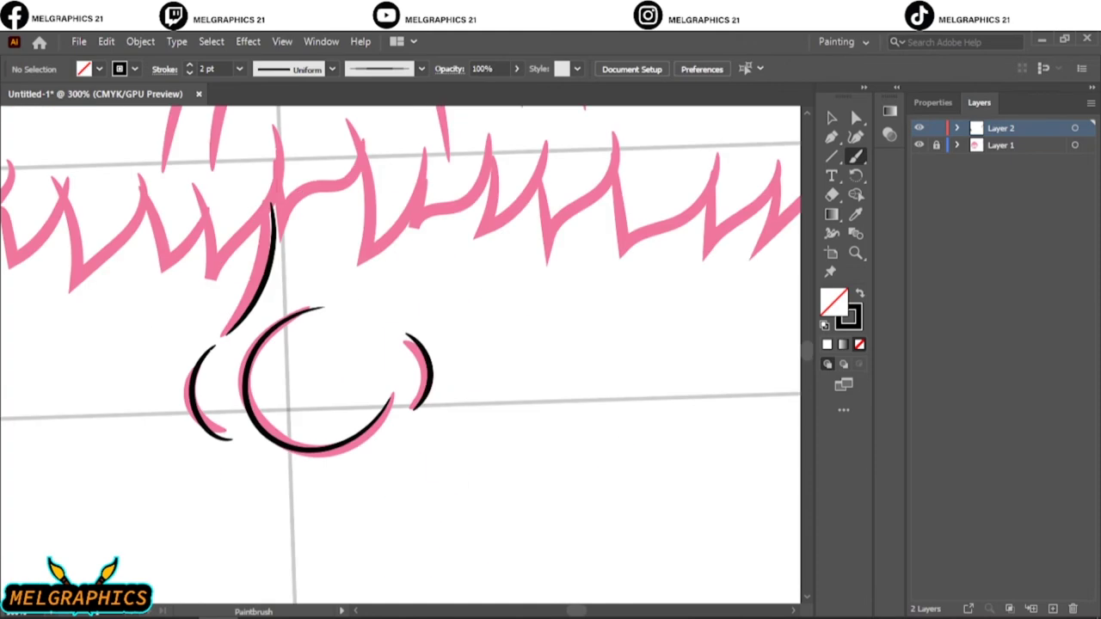
{"action": "mouse_move", "coordinate": [275, 225]}
{"action": "left_mouse_down"}
{"action": "mouse_move", "coordinate": [361, 160]}
{"action": "mouse_move", "coordinate": [423, 162]}
{"action": "left_mouse_up"}
Ink the zigzag hair fringe across the forehead in black.
{"action": "left_click_drag", "start_coordinate": [404, 234], "coordinate": [490, 140]}
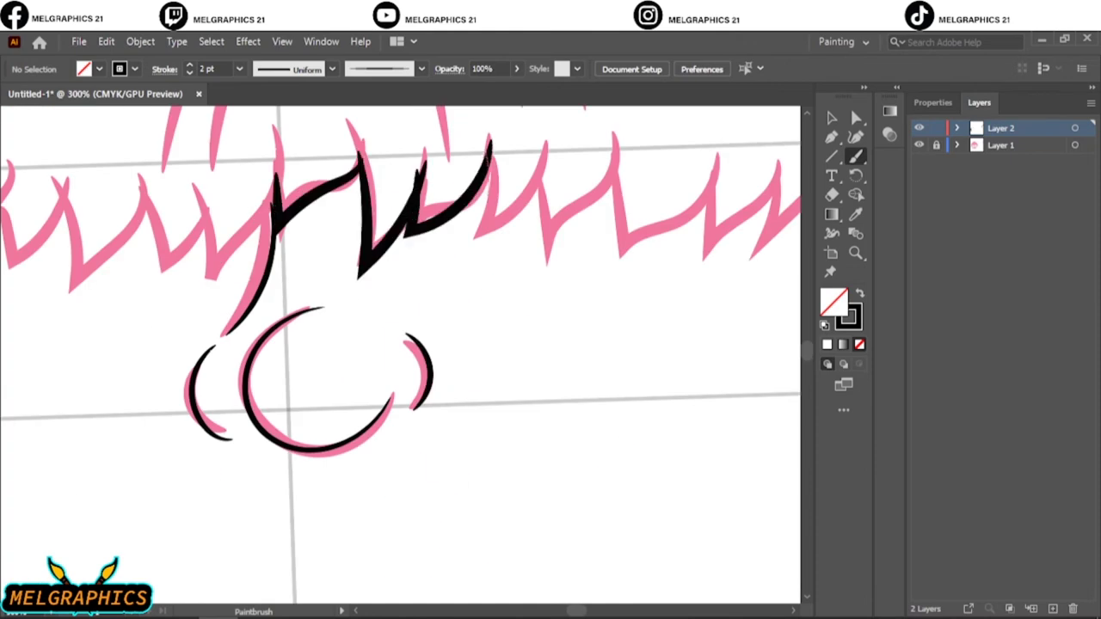
{"action": "scroll", "coordinate": [484, 236], "scroll_direction": "up", "scroll_amount": 3}
{"action": "scroll", "coordinate": [516, 276], "scroll_direction": "right", "scroll_amount": 5}
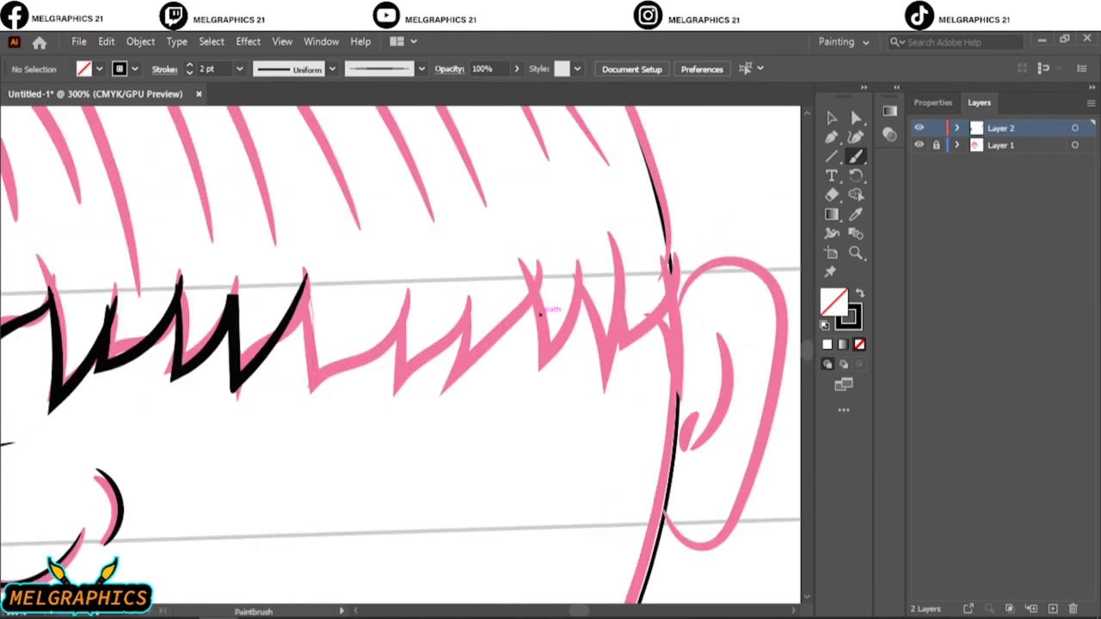
{"action": "left_click_drag", "start_coordinate": [306, 277], "coordinate": [473, 318]}
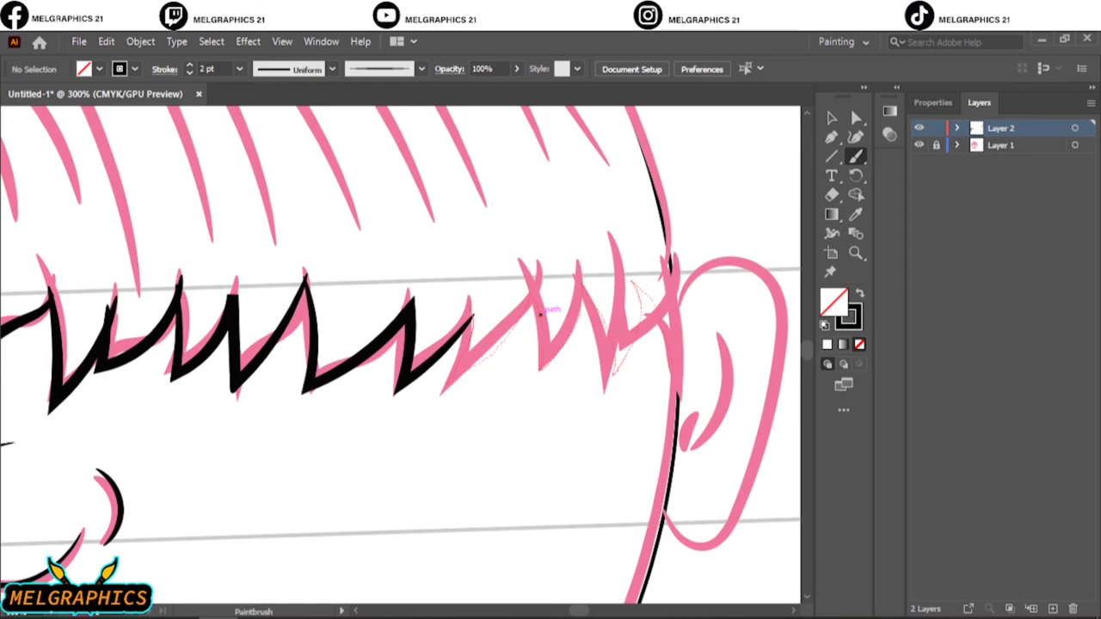
{"action": "scroll", "coordinate": [541, 316], "scroll_direction": "down", "scroll_amount": 3}
{"action": "scroll", "coordinate": [444, 297], "scroll_direction": "up", "scroll_amount": 3}
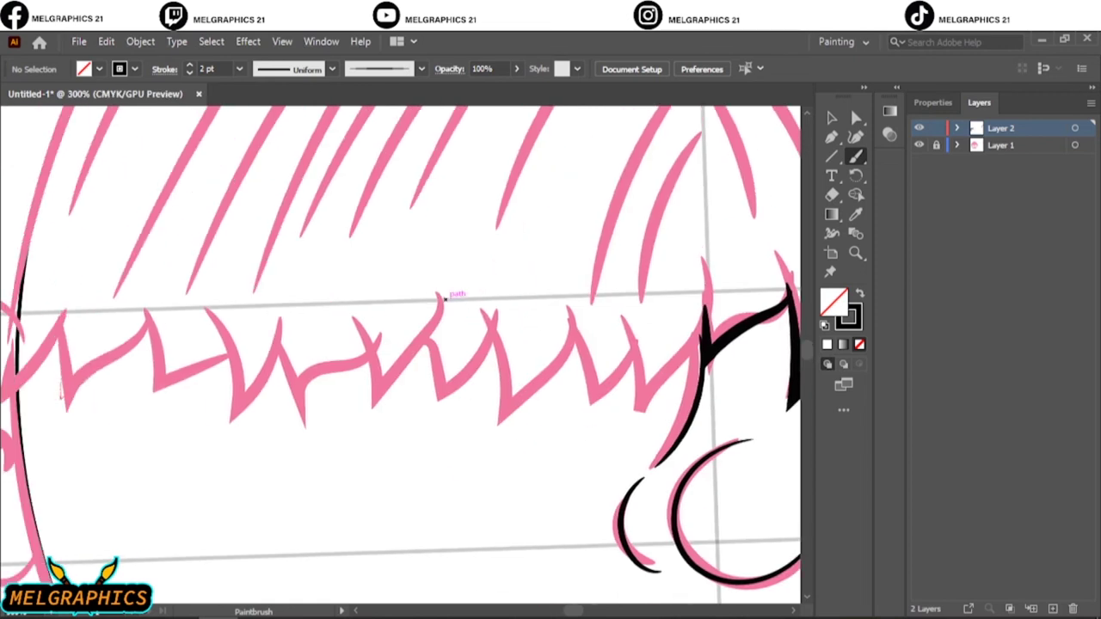
{"action": "left_click_drag", "start_coordinate": [351, 337], "coordinate": [344, 334]}
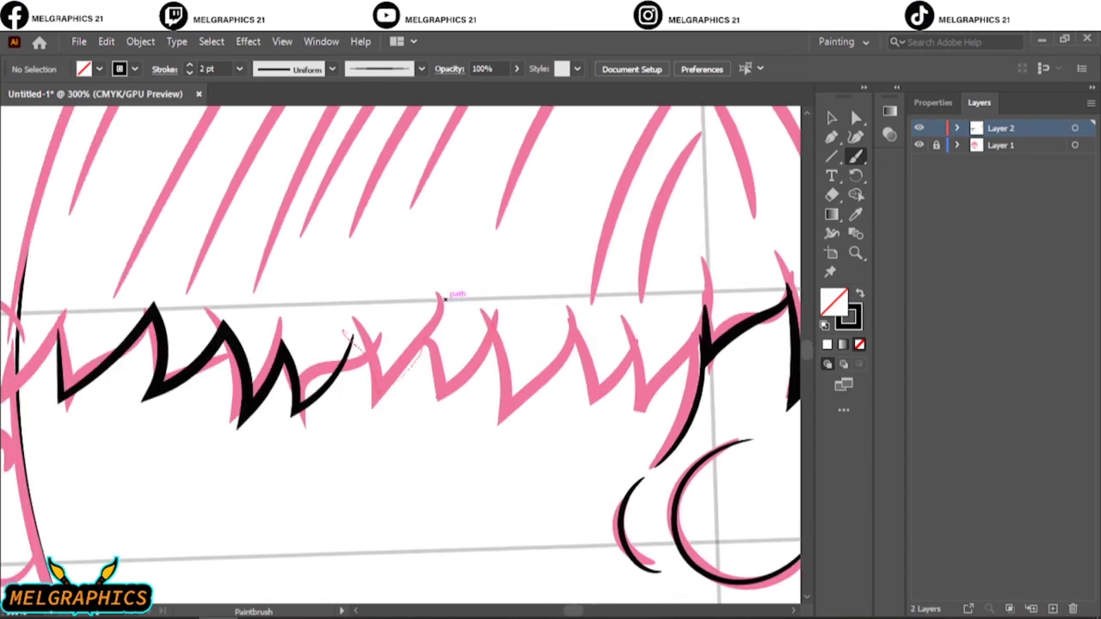
{"action": "left_click_drag", "start_coordinate": [445, 297], "coordinate": [637, 395]}
Toggle the pink sketch layer and zoom out to compare the inked face.
{"action": "key", "text": "ctrl+0"}
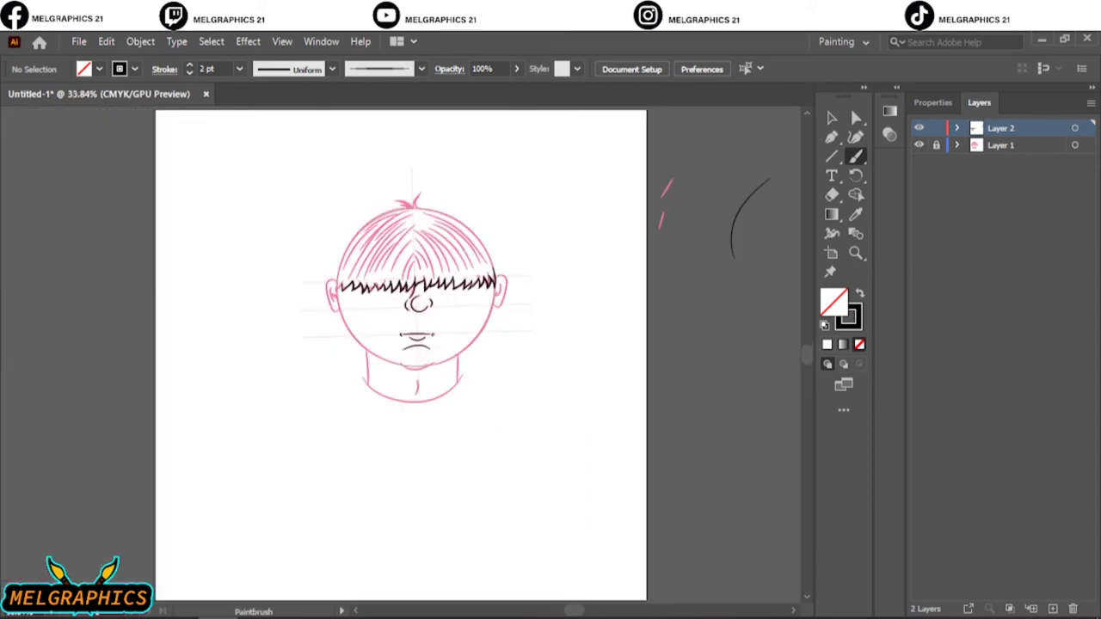
{"action": "left_click", "coordinate": [919, 144]}
{"action": "scroll", "coordinate": [521, 382], "scroll_direction": "up", "scroll_amount": 3}
{"action": "scroll", "coordinate": [520, 384], "scroll_direction": "up", "scroll_amount": 2}
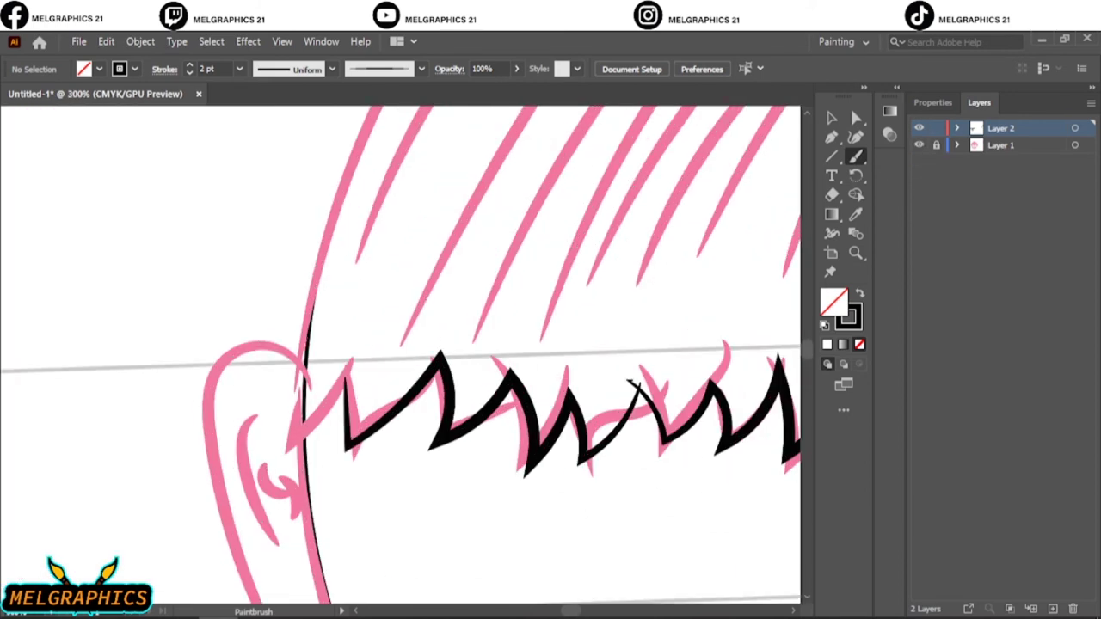
{"action": "key", "text": "ctrl+0"}
{"action": "scroll", "coordinate": [246, 199], "scroll_direction": "up", "scroll_amount": 2}
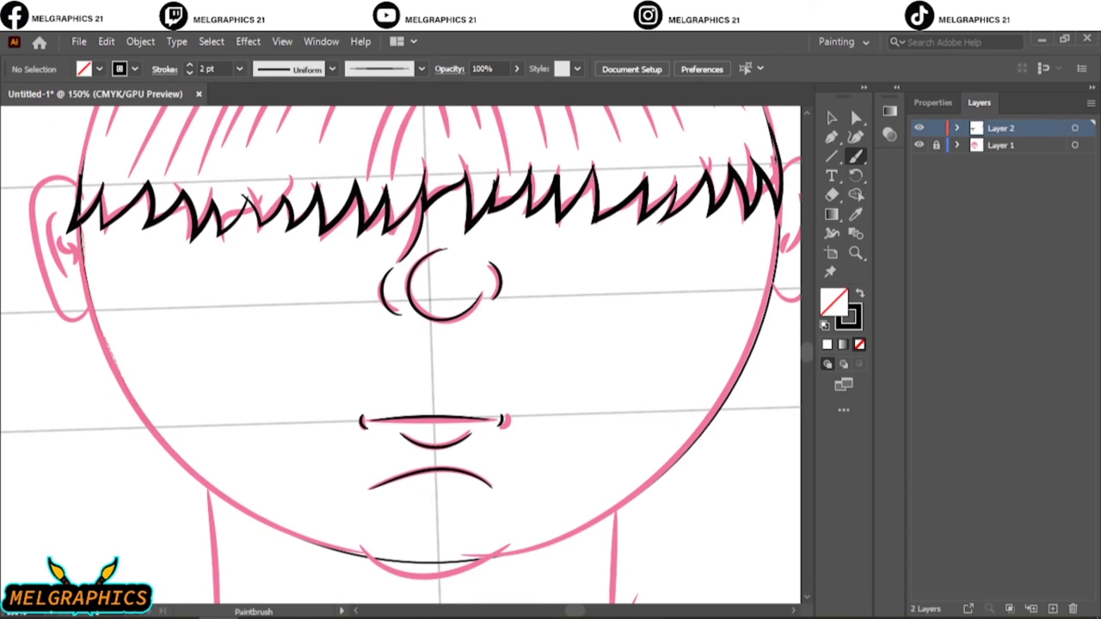
Ink the left face outline down to the chin and the curved chin stroke.
{"action": "left_click_drag", "start_coordinate": [82, 225], "coordinate": [375, 552]}
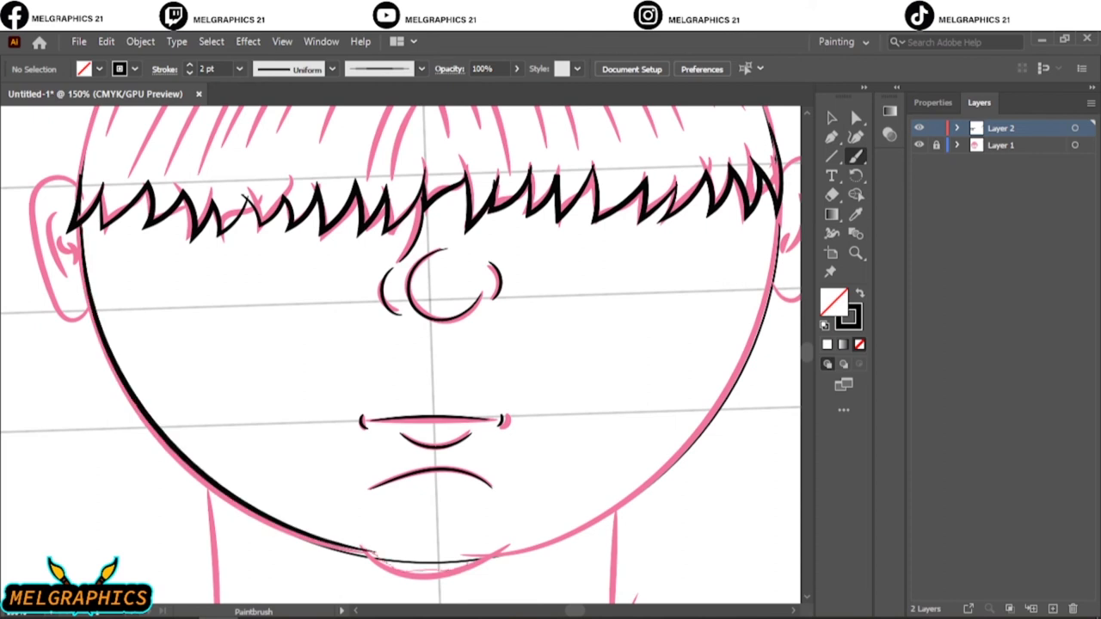
{"action": "left_click_drag", "start_coordinate": [482, 559], "coordinate": [502, 549]}
{"action": "scroll", "coordinate": [499, 551], "scroll_direction": "up", "scroll_amount": 2}
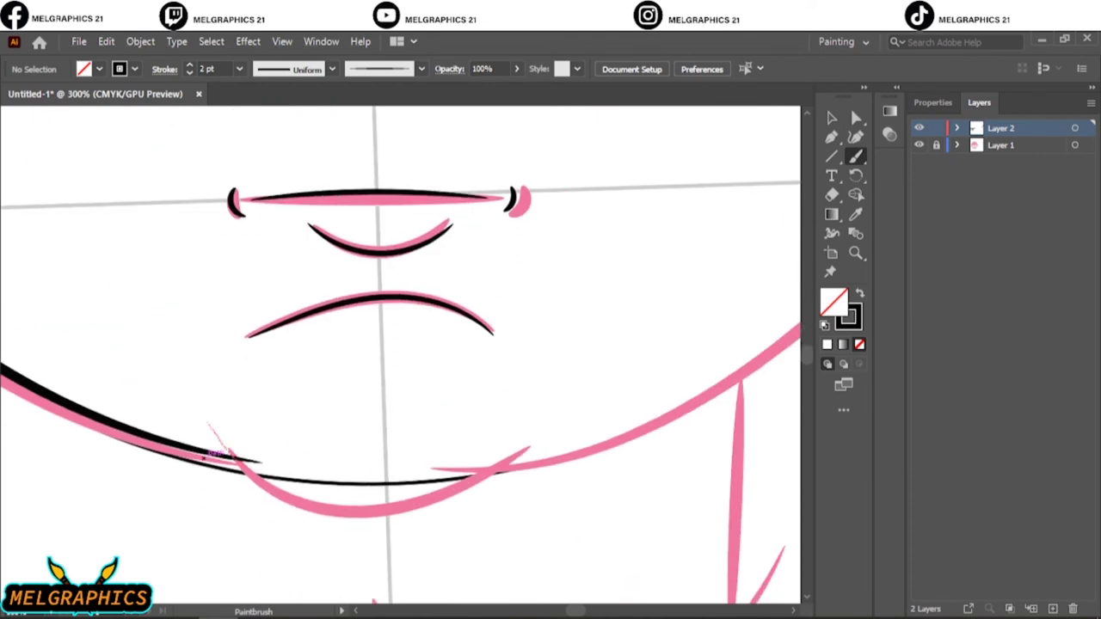
{"action": "left_click_drag", "start_coordinate": [212, 455], "coordinate": [232, 458]}
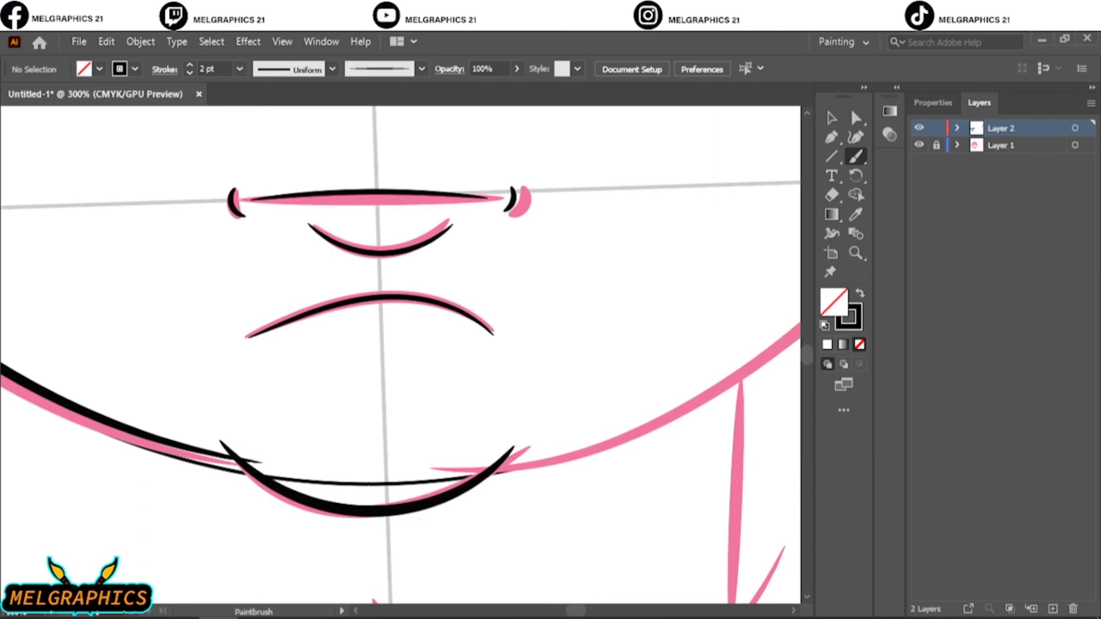
{"action": "scroll", "coordinate": [481, 284], "scroll_direction": "down", "scroll_amount": 3}
{"action": "scroll", "coordinate": [481, 284], "scroll_direction": "up", "scroll_amount": 2}
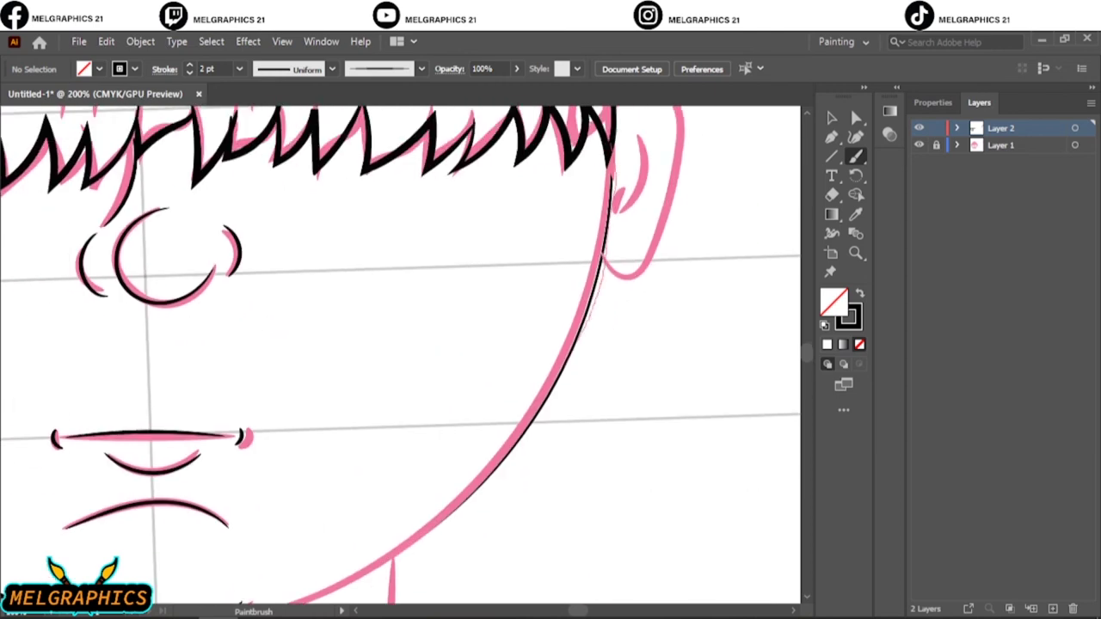
{"action": "scroll", "coordinate": [155, 533], "scroll_direction": "up", "scroll_amount": 2}
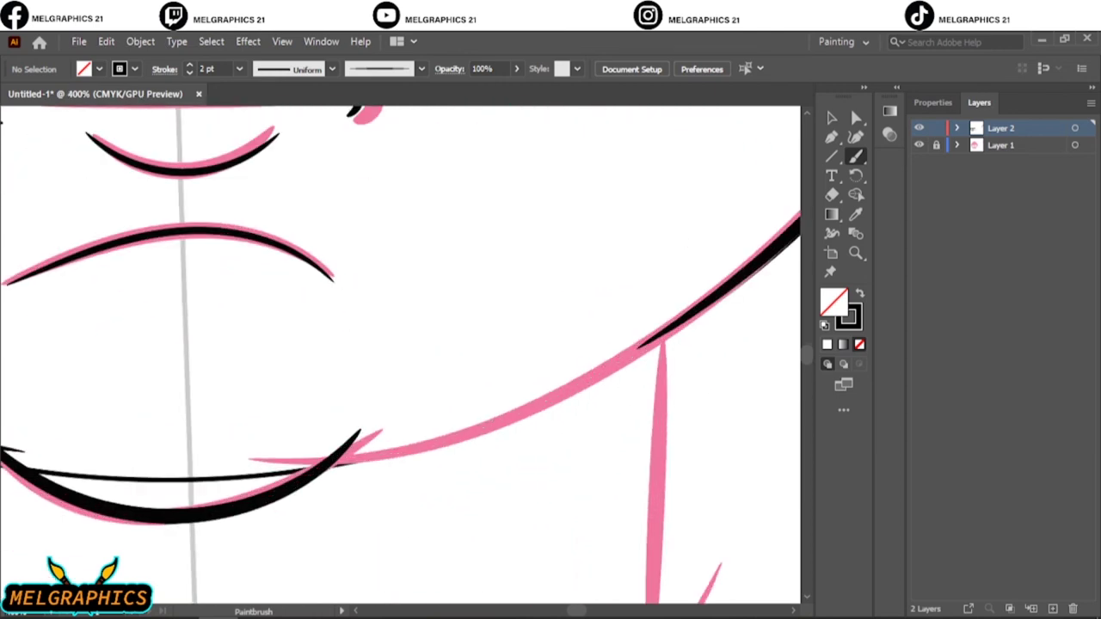
{"action": "scroll", "coordinate": [400, 353], "scroll_direction": "up", "scroll_amount": 1}
{"action": "scroll", "coordinate": [400, 352], "scroll_direction": "left", "scroll_amount": 3}
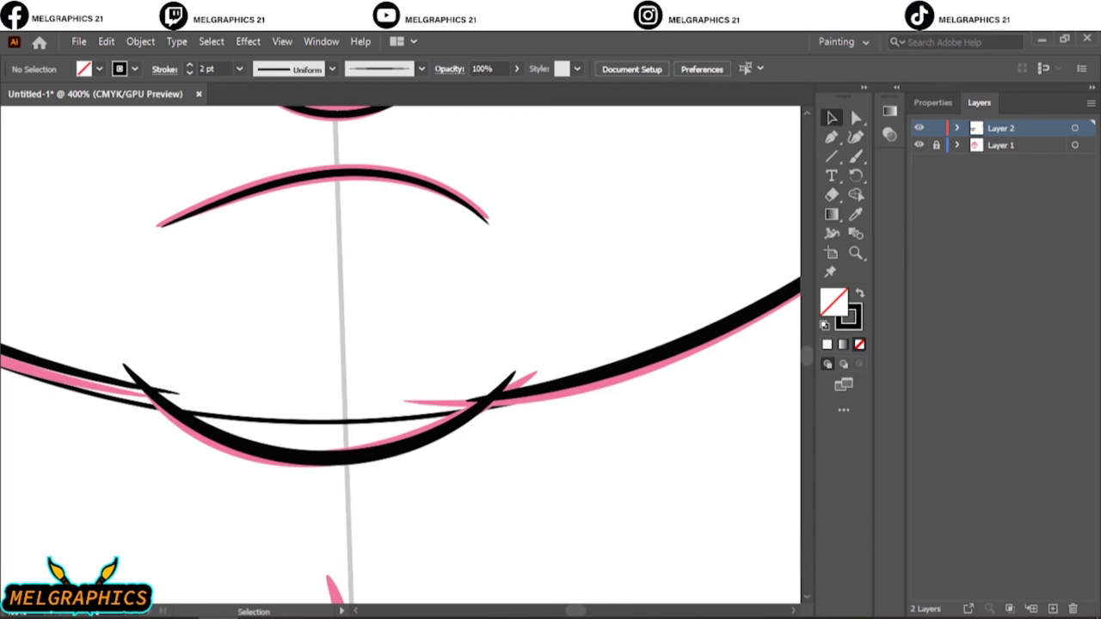
Select the inked chin strokes, then toggle both layers' visibility to review the ink.
{"action": "key", "text": "v"}
{"action": "left_click", "coordinate": [447, 406]}
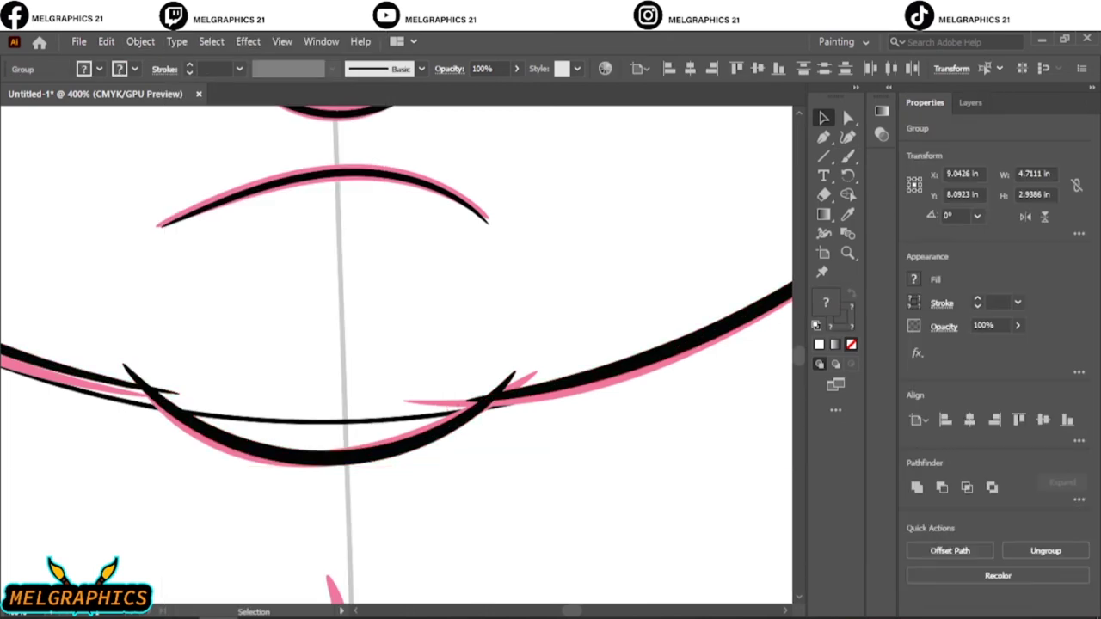
{"action": "key", "text": "ctrl+shift+a"}
{"action": "key", "text": "ctrl+0"}
{"action": "left_click", "coordinate": [970, 103]}
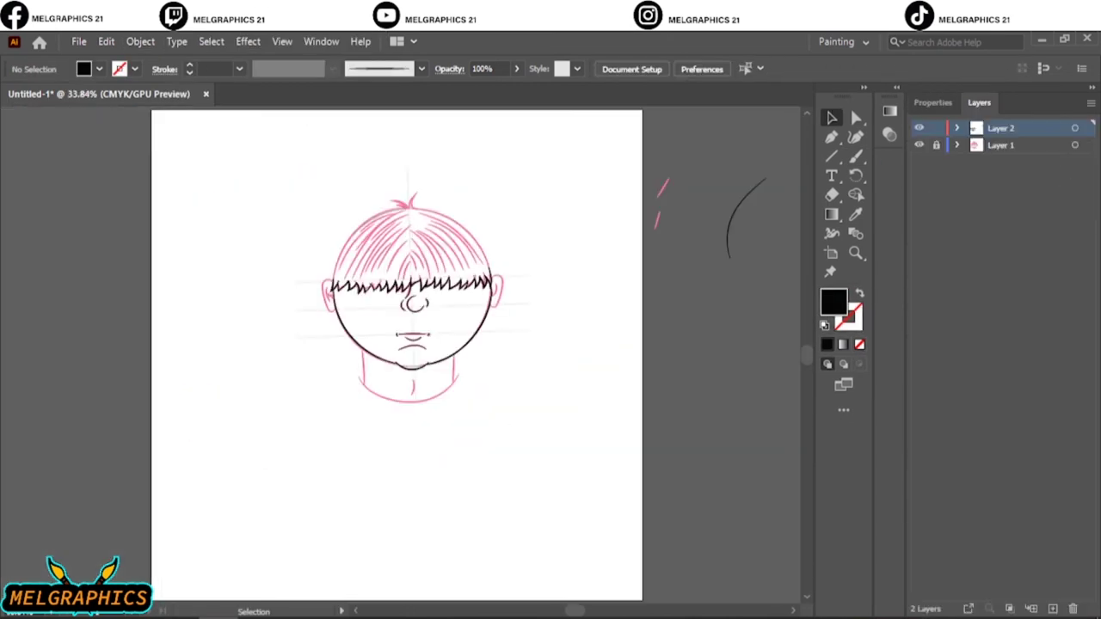
{"action": "left_click", "coordinate": [919, 145]}
{"action": "left_click", "coordinate": [919, 145]}
{"action": "left_click", "coordinate": [919, 145]}
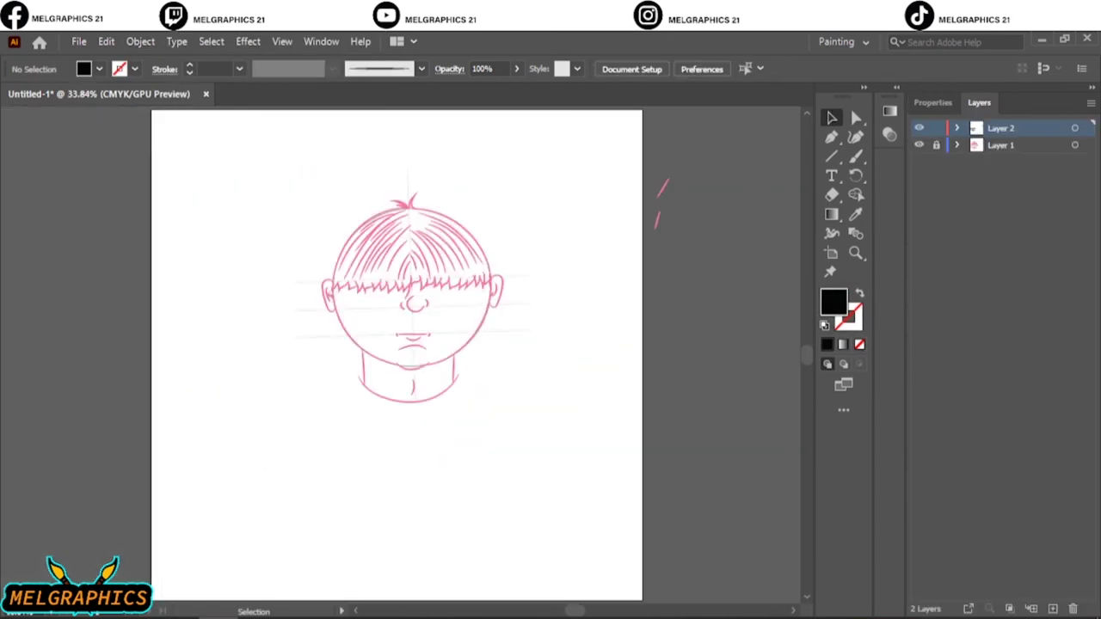
{"action": "left_click", "coordinate": [919, 145], "text": "alt"}
{"action": "left_click", "coordinate": [919, 144]}
{"action": "left_click", "coordinate": [919, 144]}
Ink the left neck line and thicken both neck lines to a 2 pt stroke.
{"action": "key", "text": "ctrl+plus"}
{"action": "key", "text": "ctrl+plus"}
{"action": "key", "text": "ctrl+plus"}
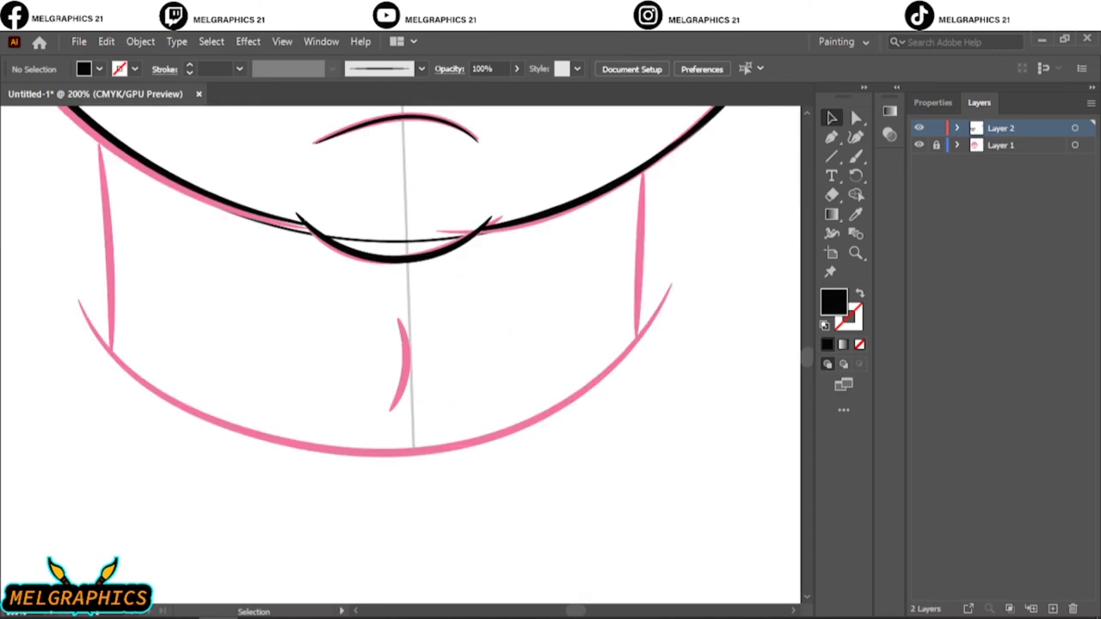
{"action": "key", "text": "b"}
{"action": "left_click_drag", "start_coordinate": [151, 403], "coordinate": [151, 412]}
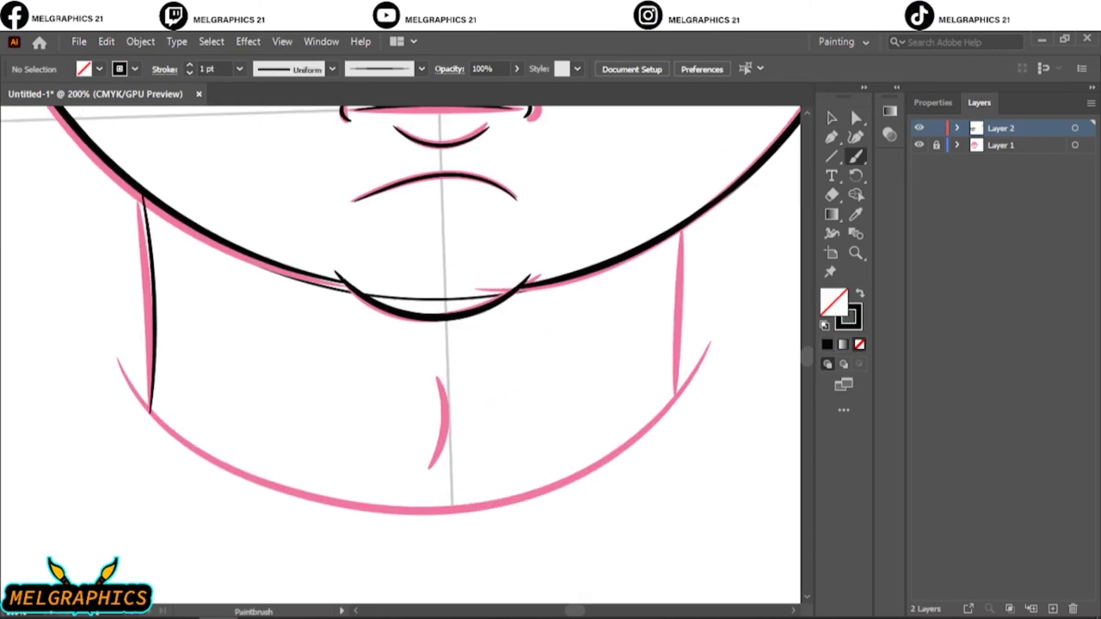
{"action": "left_click_drag", "start_coordinate": [129, 344], "coordinate": [697, 379]}
{"action": "left_click", "coordinate": [189, 65]}
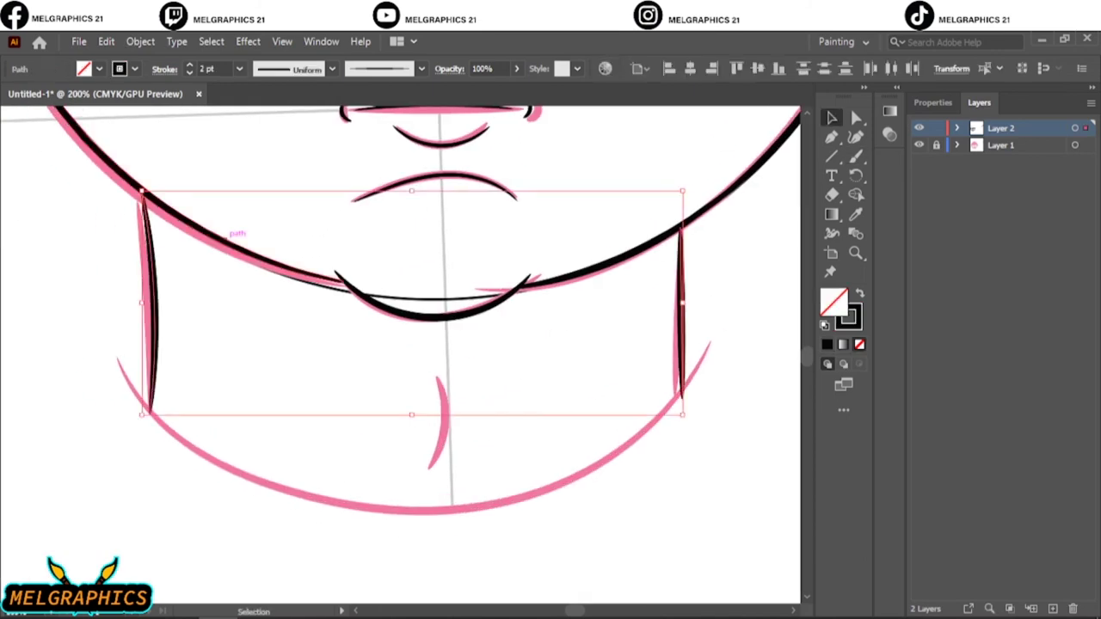
{"action": "key", "text": "ctrl+shift+a"}
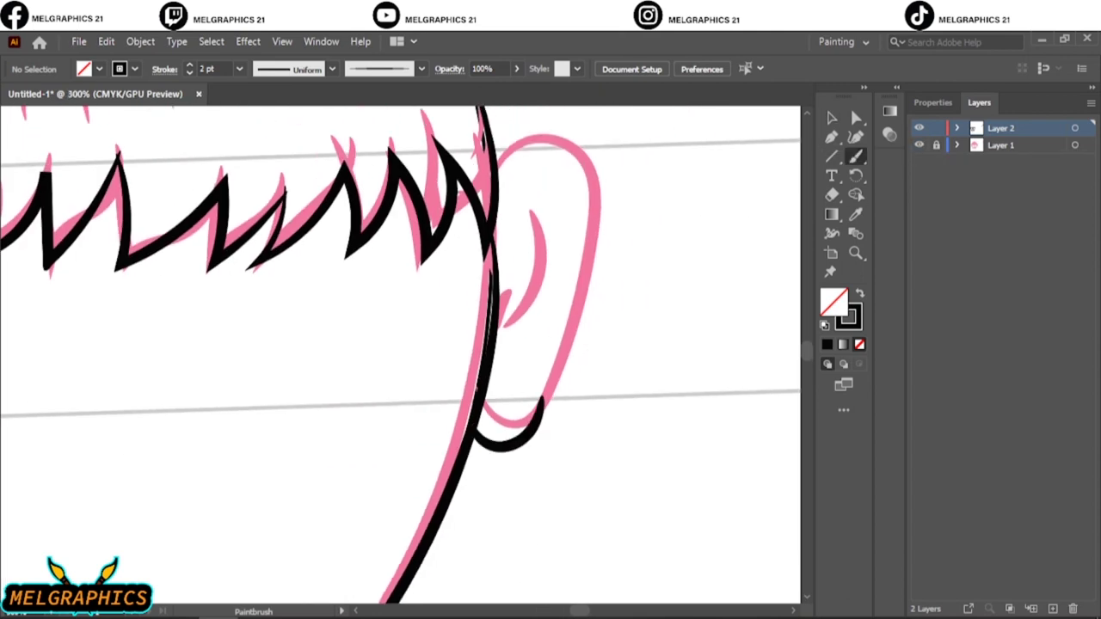
Ink the right ear's outer curve and hide the pink sketch to review.
{"action": "left_click_drag", "start_coordinate": [559, 210], "coordinate": [521, 409]}
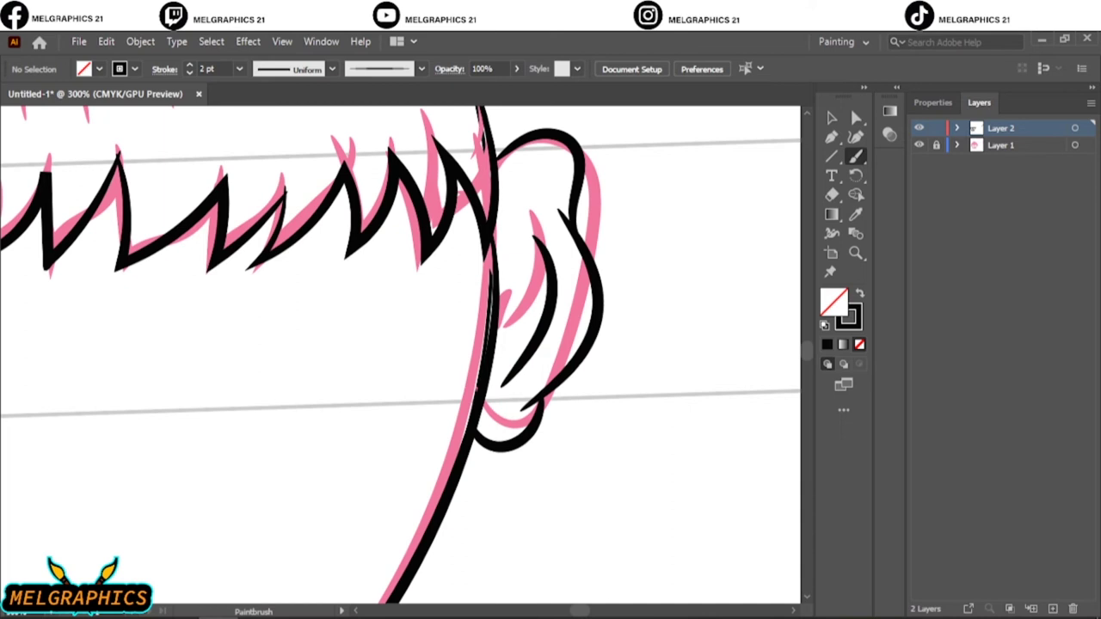
{"action": "key", "text": "ctrl+0"}
{"action": "left_click", "coordinate": [919, 144]}
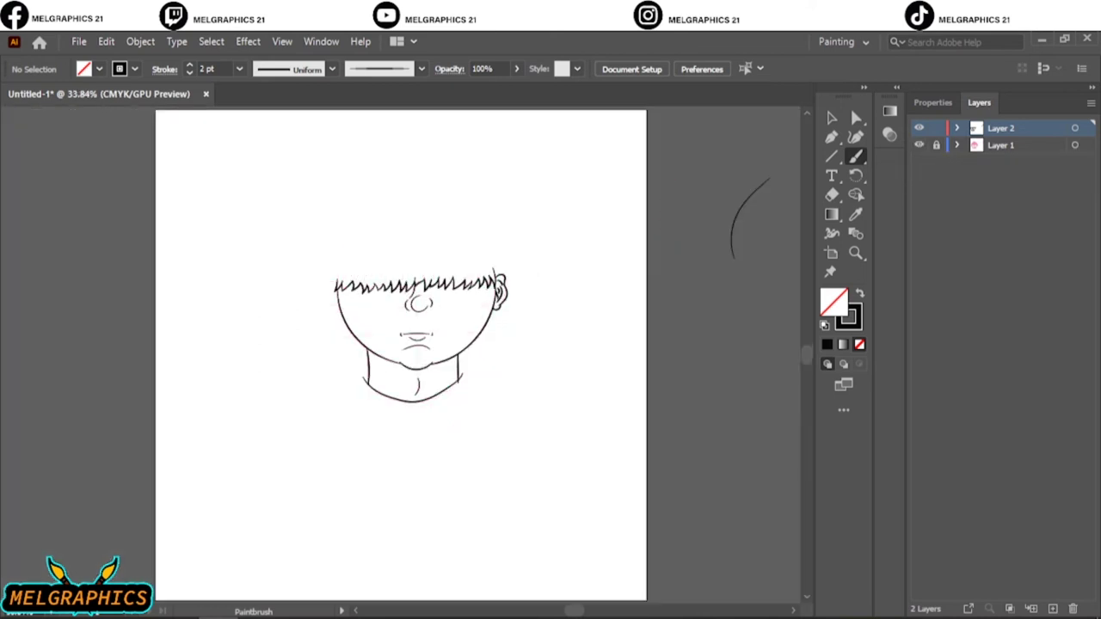
{"action": "key", "text": "v"}
{"action": "scroll", "coordinate": [499, 297], "scroll_direction": "up", "scroll_amount": 4}
Reflect the inked ear across a vertical axis and place it on the head's left edge.
{"action": "left_click", "coordinate": [516, 309]}
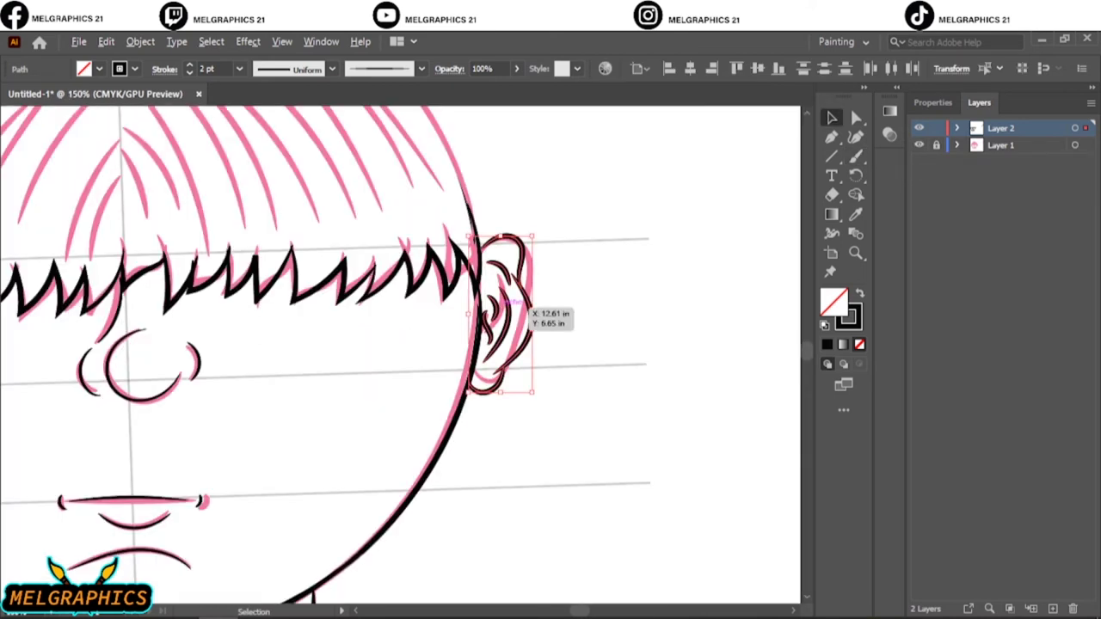
{"action": "mouse_move", "coordinate": [516, 309]}
{"action": "left_mouse_down"}
{"action": "mouse_move", "coordinate": [301, 396]}
{"action": "mouse_move", "coordinate": [233, 378]}
{"action": "left_mouse_up"}
{"action": "right_click", "coordinate": [143, 268]}
{"action": "left_click", "coordinate": [221, 511]}
{"action": "left_click", "coordinate": [353, 568]}
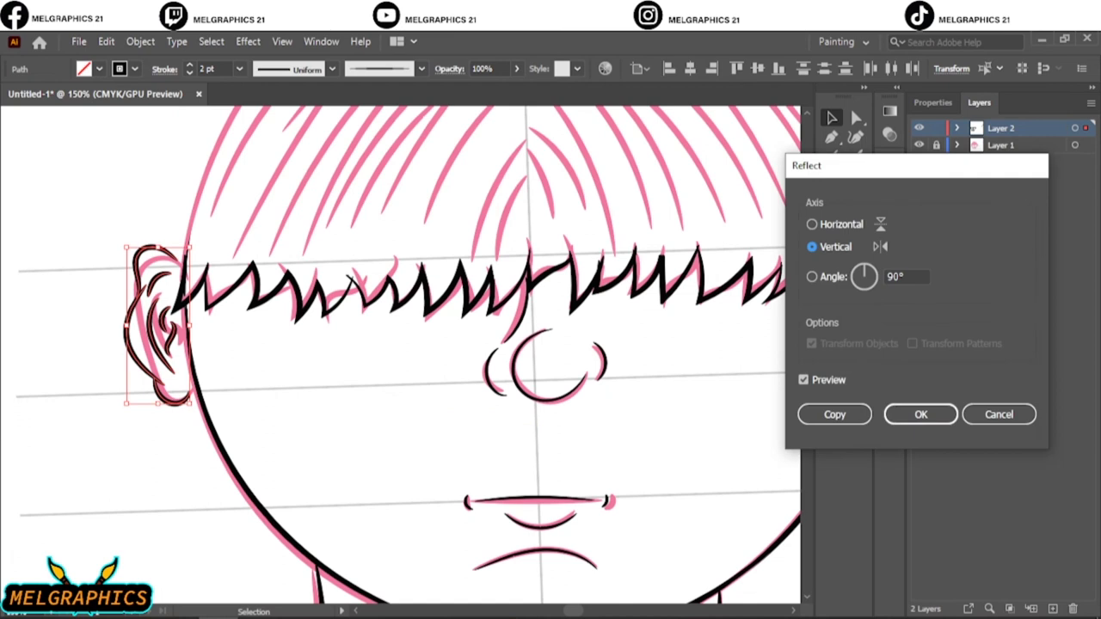
{"action": "left_click", "coordinate": [904, 413]}
{"action": "left_click_drag", "start_coordinate": [76, 325], "coordinate": [82, 338]}
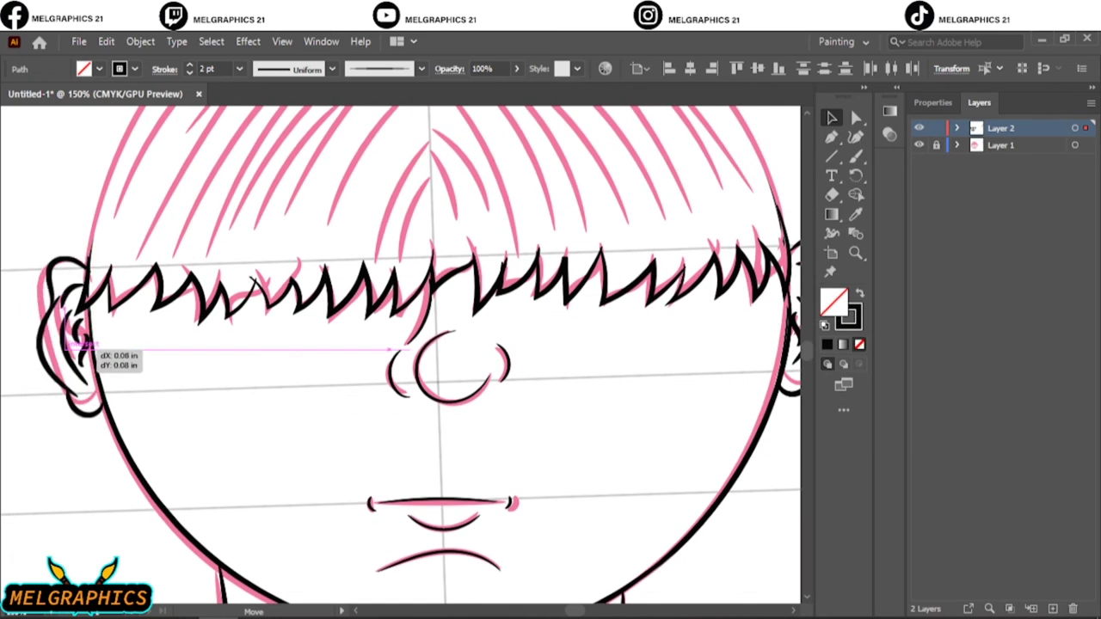
Reselect the mirrored left ear to check its placement, then deselect it.
{"action": "key", "text": "ctrl+shift+a"}
{"action": "scroll", "coordinate": [77, 344], "scroll_direction": "up", "scroll_amount": 5}
{"action": "left_click", "coordinate": [184, 307]}
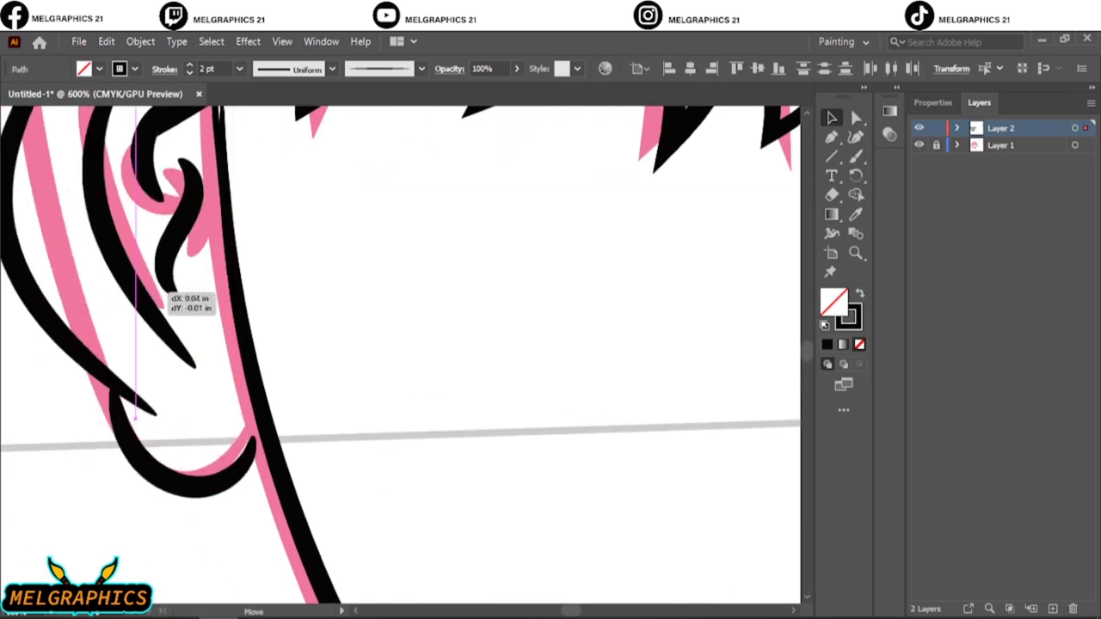
{"action": "scroll", "coordinate": [491, 279], "scroll_direction": "down", "scroll_amount": 5}
{"action": "key", "text": "ctrl+shift+a"}
{"action": "scroll", "coordinate": [491, 280], "scroll_direction": "down", "scroll_amount": 3}
{"action": "scroll", "coordinate": [344, 259], "scroll_direction": "up", "scroll_amount": 5}
{"action": "key", "text": "b"}
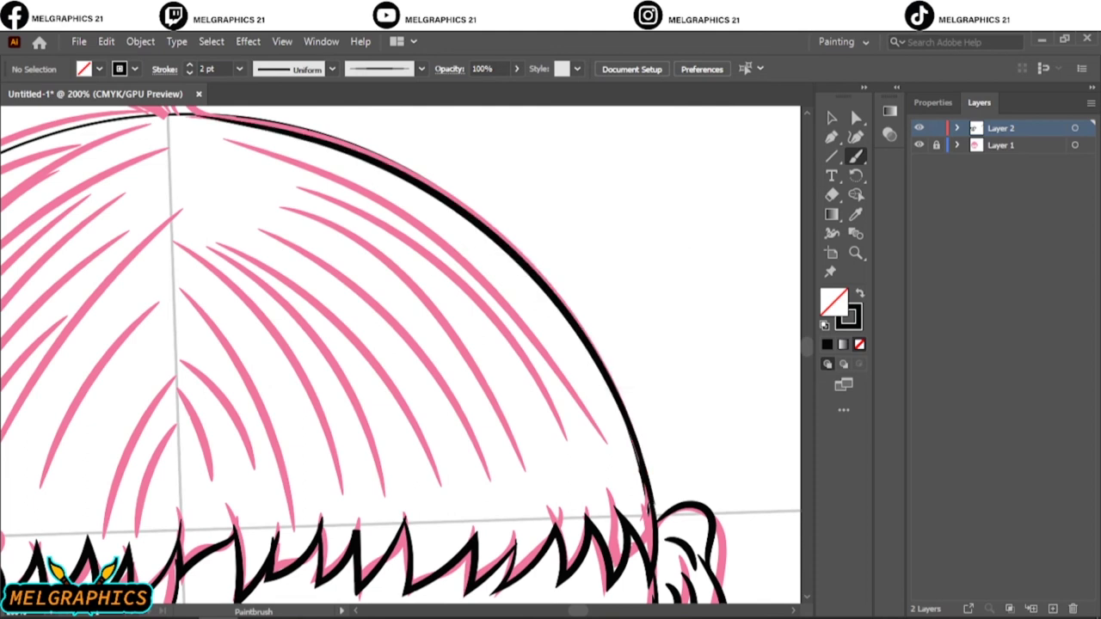
Ink the upright hair tuft on top of the head, redrawing it thinner.
{"action": "scroll", "coordinate": [361, 389], "scroll_direction": "left", "scroll_amount": 5}
{"action": "scroll", "coordinate": [361, 390], "scroll_direction": "up", "scroll_amount": 1}
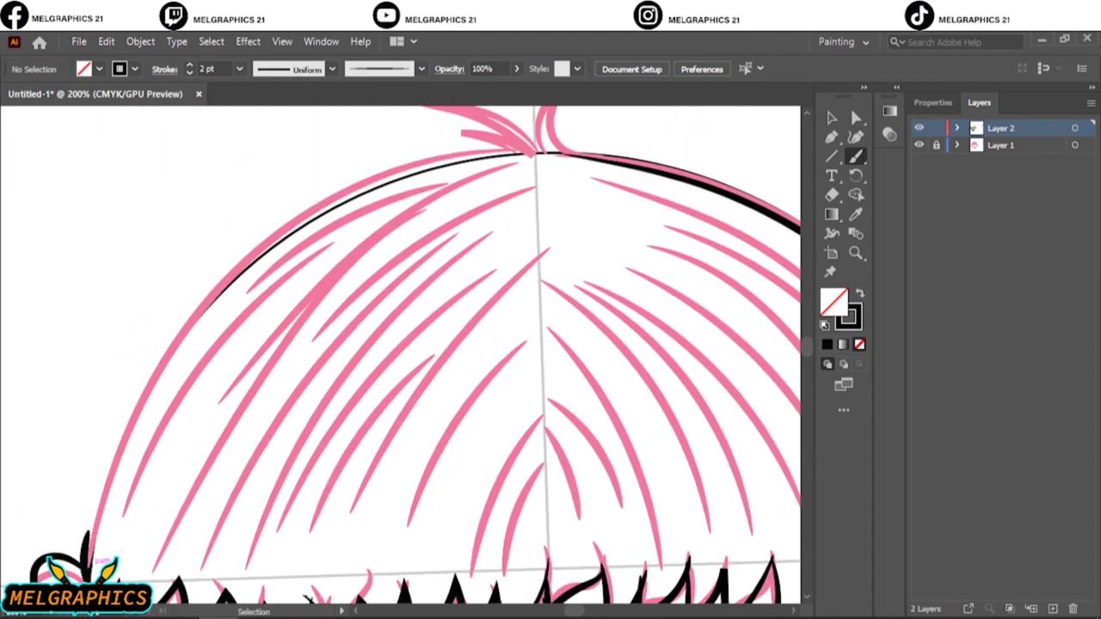
{"action": "scroll", "coordinate": [533, 258], "scroll_direction": "up", "scroll_amount": 2}
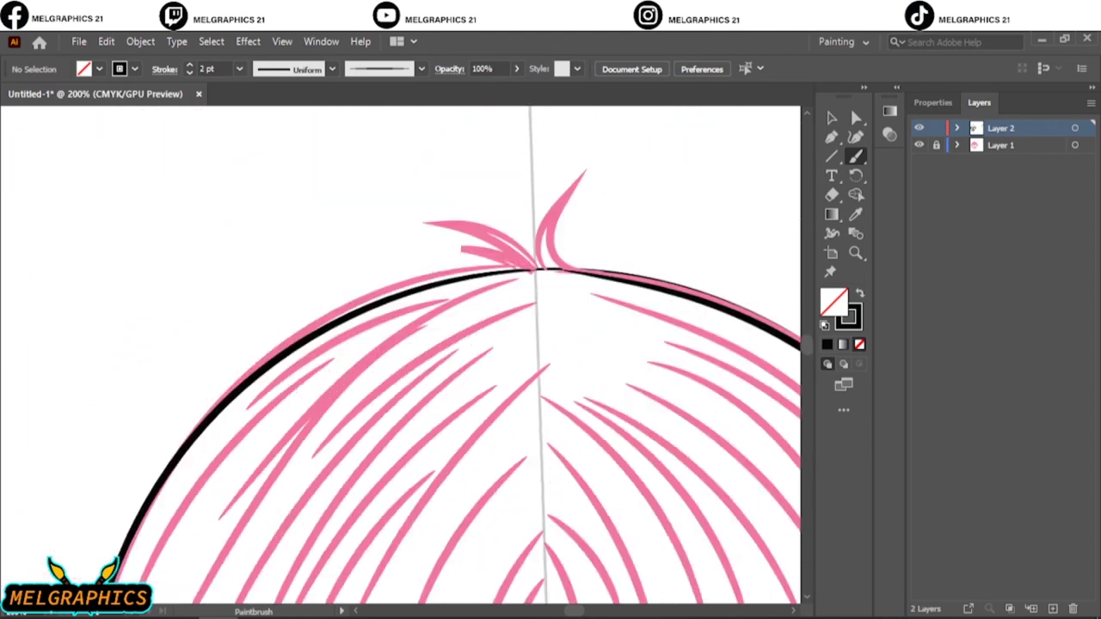
{"action": "scroll", "coordinate": [529, 232], "scroll_direction": "up", "scroll_amount": 5}
{"action": "scroll", "coordinate": [431, 362], "scroll_direction": "up", "scroll_amount": 3}
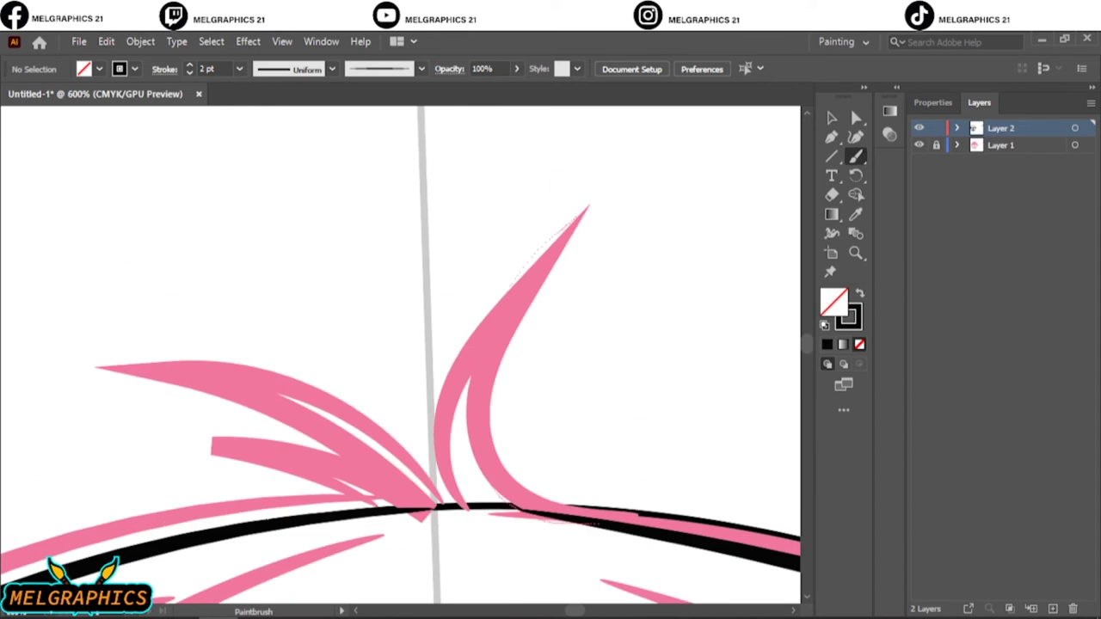
{"action": "left_click_drag", "start_coordinate": [510, 282], "coordinate": [542, 514]}
{"action": "key", "text": "ctrl+z"}
{"action": "left_click_drag", "start_coordinate": [577, 218], "coordinate": [559, 516]}
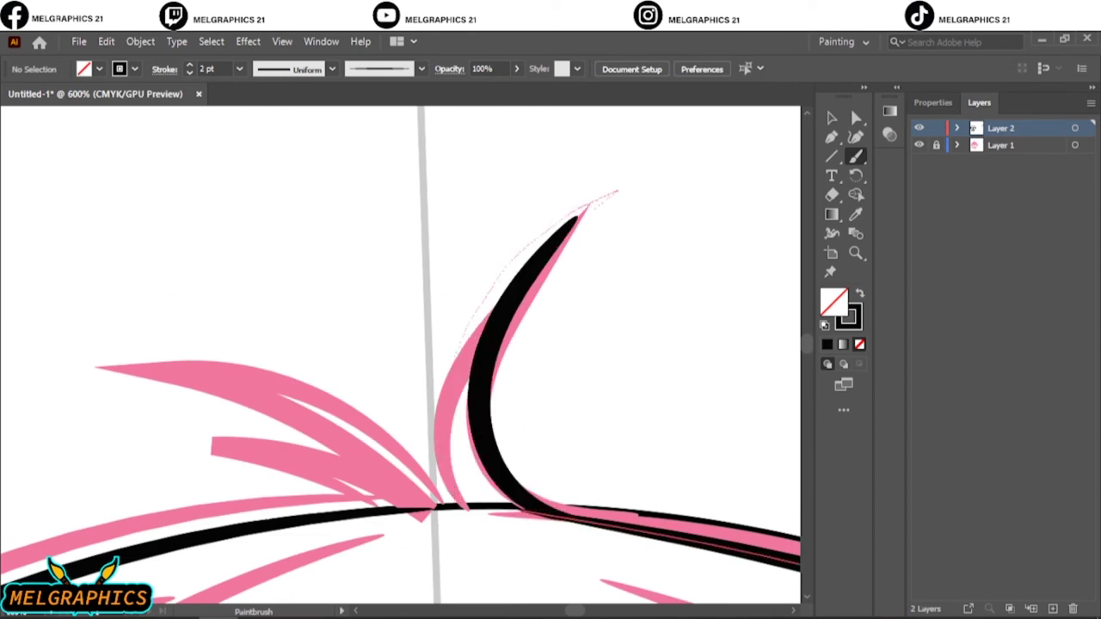
{"action": "left_click_drag", "start_coordinate": [456, 348], "coordinate": [449, 506]}
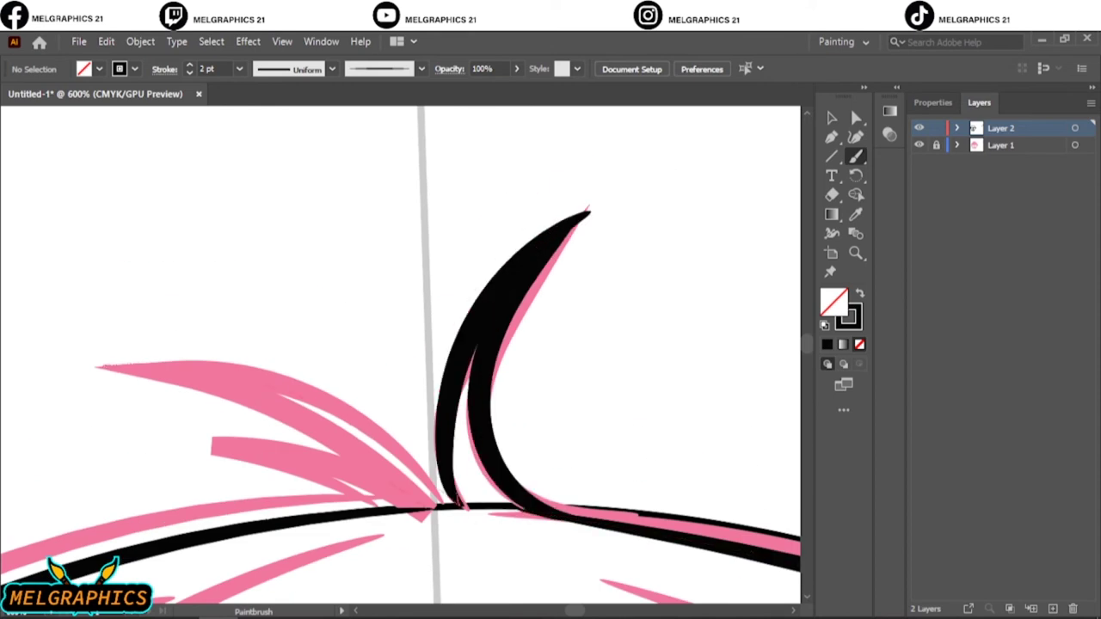
Ink the left-leaning tuft and its lower strand, undoing a trial anchor-point bend.
{"action": "key", "text": "ctrl"}
{"action": "left_click_drag", "start_coordinate": [307, 421], "coordinate": [438, 504]}
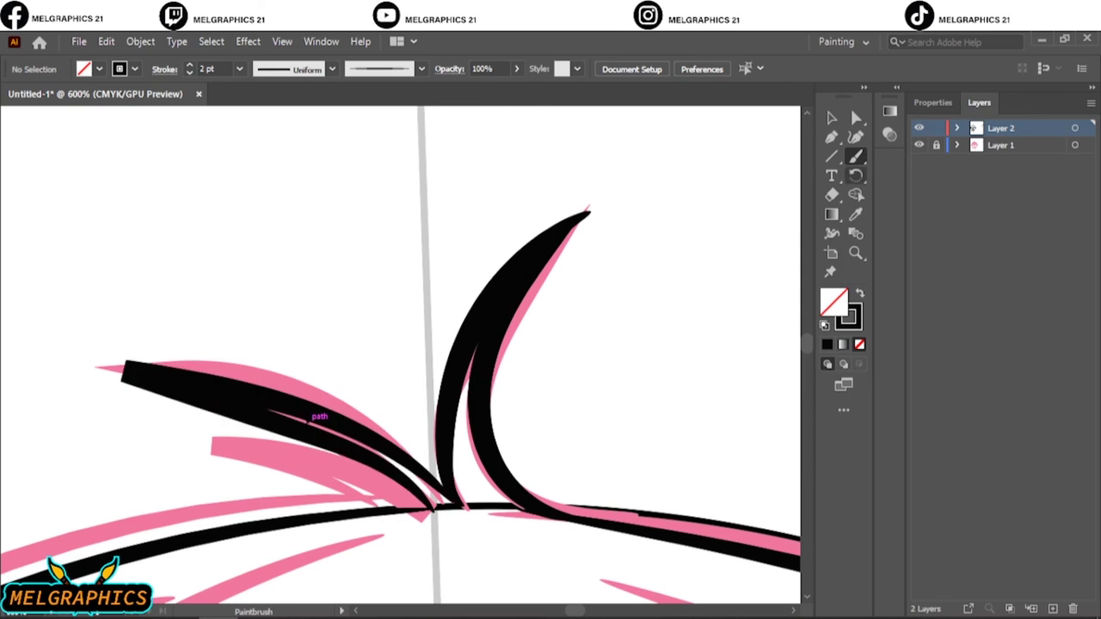
{"action": "left_click", "coordinate": [831, 137]}
{"action": "left_click", "coordinate": [895, 131]}
{"action": "left_click", "coordinate": [125, 365]}
{"action": "left_click_drag", "start_coordinate": [124, 366], "coordinate": [108, 352]}
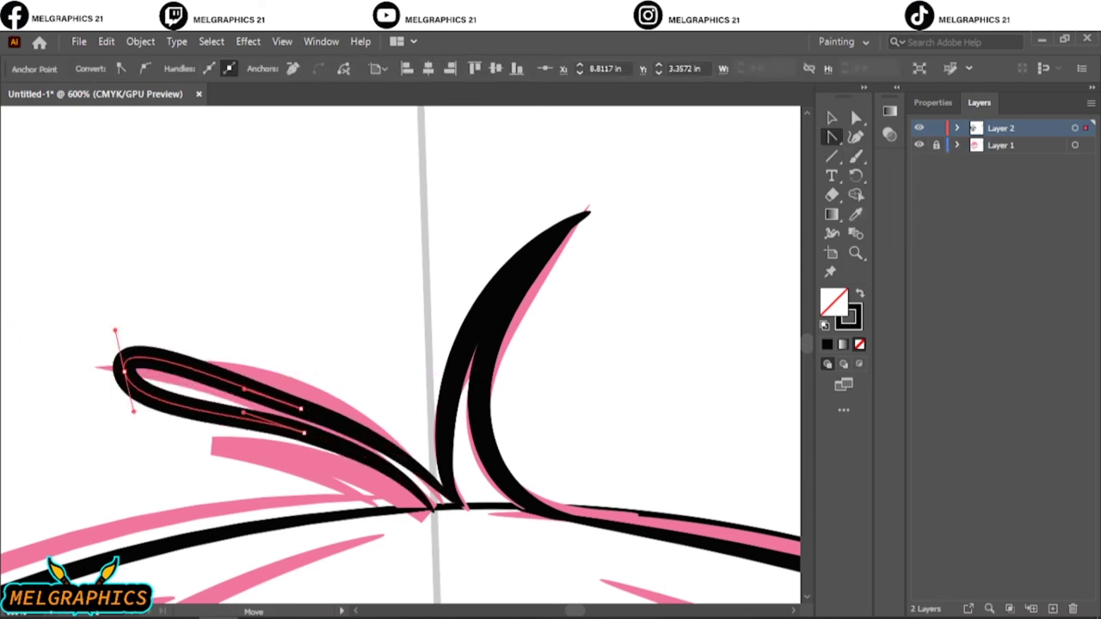
{"action": "key", "text": "ctrl+z"}
{"action": "key", "text": "ctrl+shift+a"}
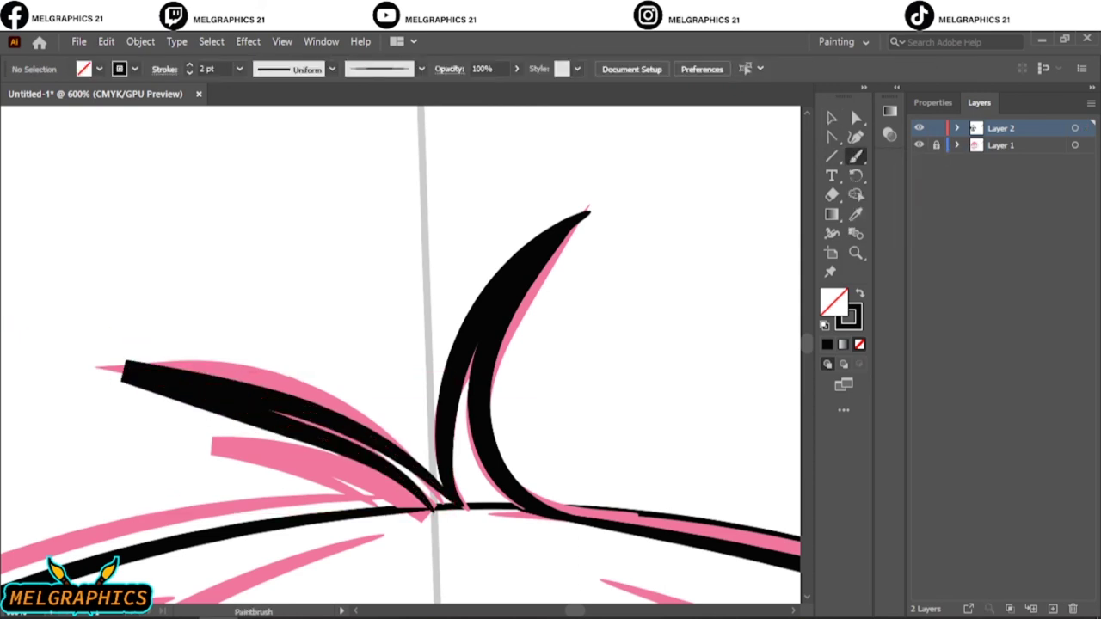
{"action": "left_click_drag", "start_coordinate": [215, 445], "coordinate": [428, 507]}
{"action": "key", "text": "ctrl+0"}
Keep the pink sketch layer visible and ink the first black strands on the upper-left hair.
{"action": "left_click", "coordinate": [919, 144]}
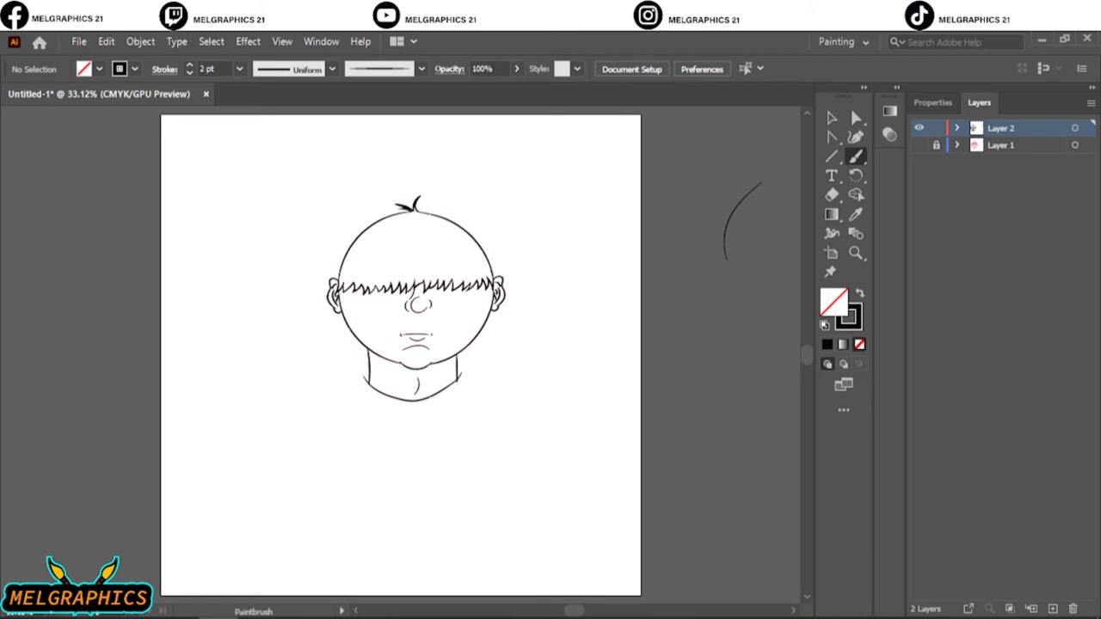
{"action": "left_click", "coordinate": [919, 144]}
{"action": "key", "text": "ctrl+plus"}
{"action": "key", "text": "ctrl+plus"}
{"action": "key", "text": "ctrl+plus"}
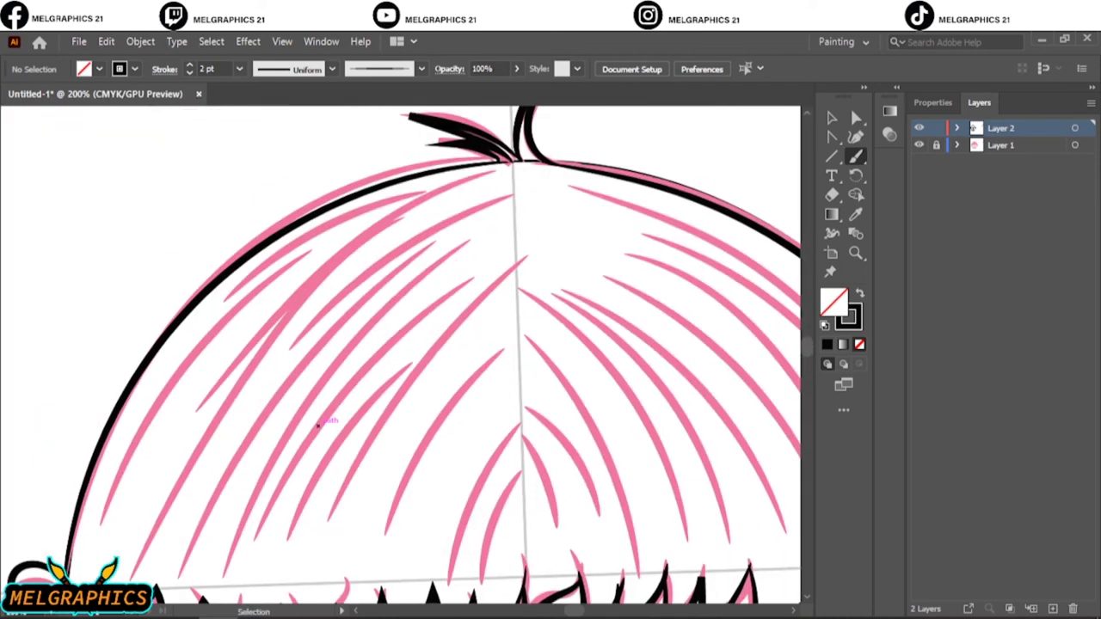
{"action": "left_click_drag", "start_coordinate": [280, 277], "coordinate": [96, 568]}
{"action": "left_click_drag", "start_coordinate": [386, 199], "coordinate": [160, 378]}
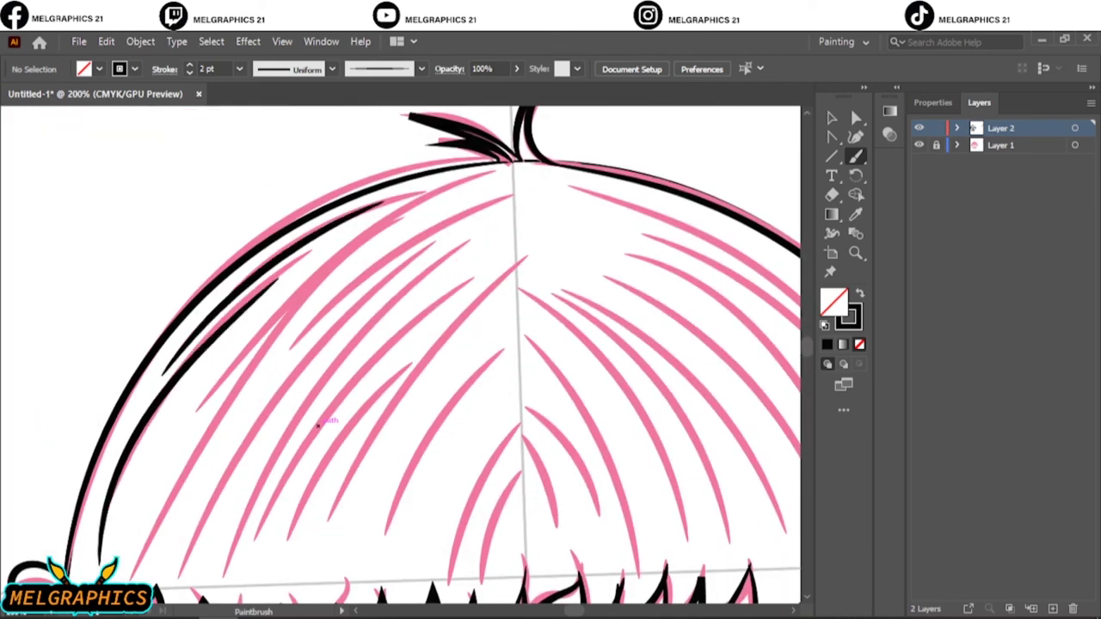
{"action": "left_click_drag", "start_coordinate": [258, 305], "coordinate": [127, 558]}
{"action": "left_click_drag", "start_coordinate": [434, 188], "coordinate": [177, 470]}
Ink more black hair strands down the left side and lower-middle of the hair.
{"action": "left_click_drag", "start_coordinate": [365, 254], "coordinate": [162, 545]}
{"action": "left_click_drag", "start_coordinate": [467, 210], "coordinate": [222, 451]}
{"action": "left_click_drag", "start_coordinate": [400, 270], "coordinate": [181, 574]}
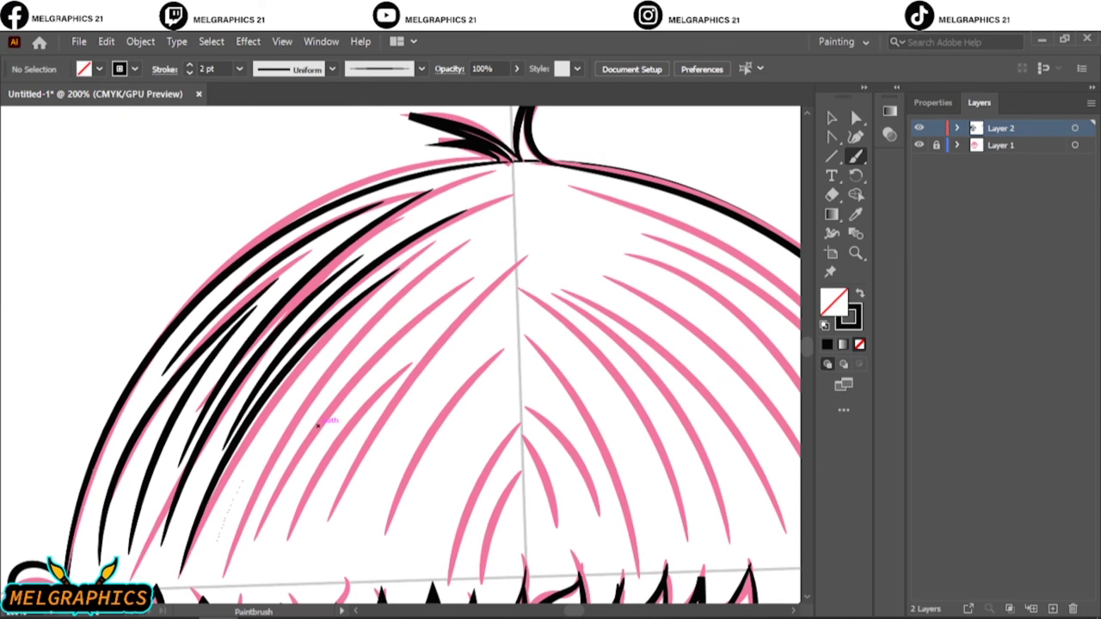
{"action": "left_click_drag", "start_coordinate": [490, 238], "coordinate": [217, 541]}
{"action": "left_click_drag", "start_coordinate": [439, 277], "coordinate": [244, 547]}
{"action": "left_click_drag", "start_coordinate": [413, 291], "coordinate": [241, 559]}
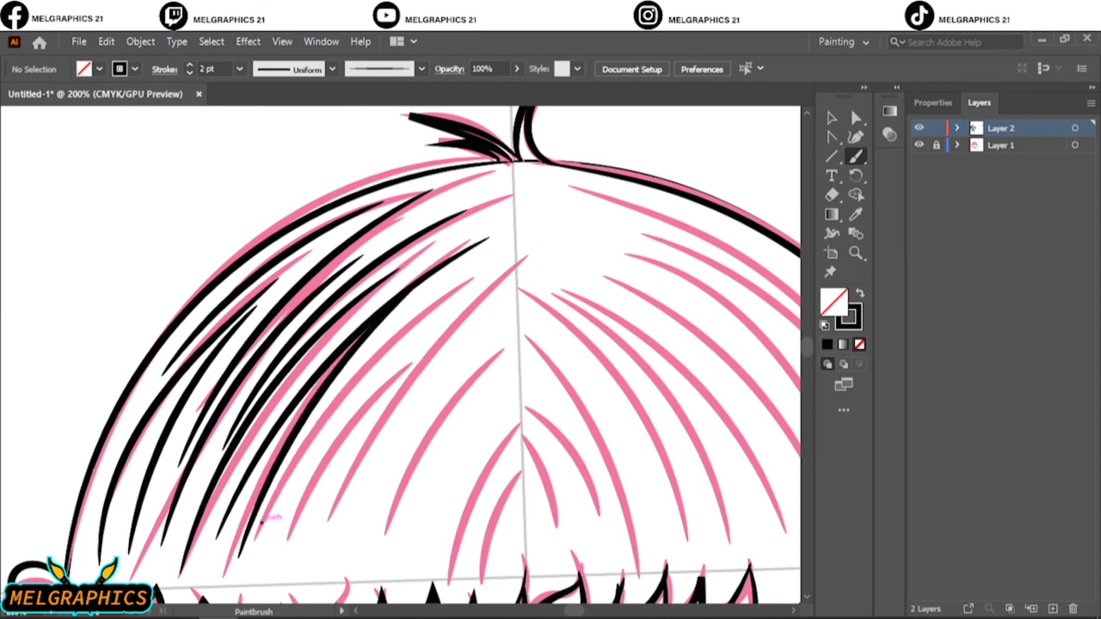
{"action": "left_click_drag", "start_coordinate": [490, 270], "coordinate": [264, 556]}
{"action": "left_click_drag", "start_coordinate": [429, 316], "coordinate": [290, 561]}
{"action": "left_click_drag", "start_coordinate": [483, 302], "coordinate": [322, 574]}
{"action": "left_click_drag", "start_coordinate": [513, 318], "coordinate": [353, 566]}
{"action": "left_click_drag", "start_coordinate": [509, 359], "coordinate": [377, 568]}
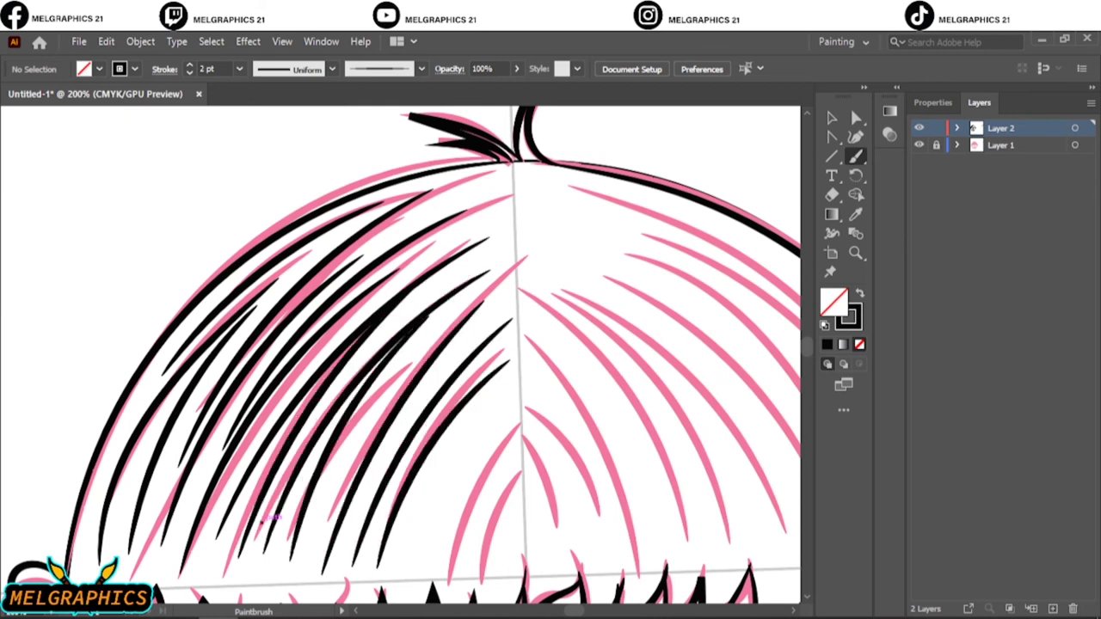
Ink the right-side outer hair curve and its inner strands, then fit the artboard in view.
{"action": "scroll", "coordinate": [267, 513], "scroll_direction": "right", "scroll_amount": 5}
{"action": "scroll", "coordinate": [506, 457], "scroll_direction": "down", "scroll_amount": 1}
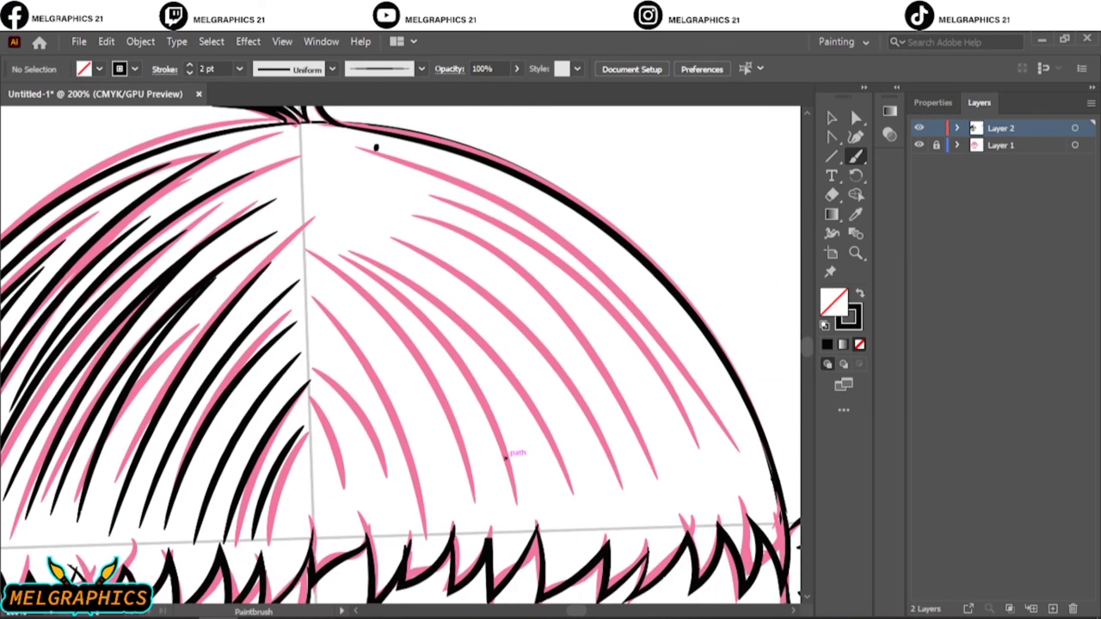
{"action": "left_click_drag", "start_coordinate": [324, 141], "coordinate": [720, 398]}
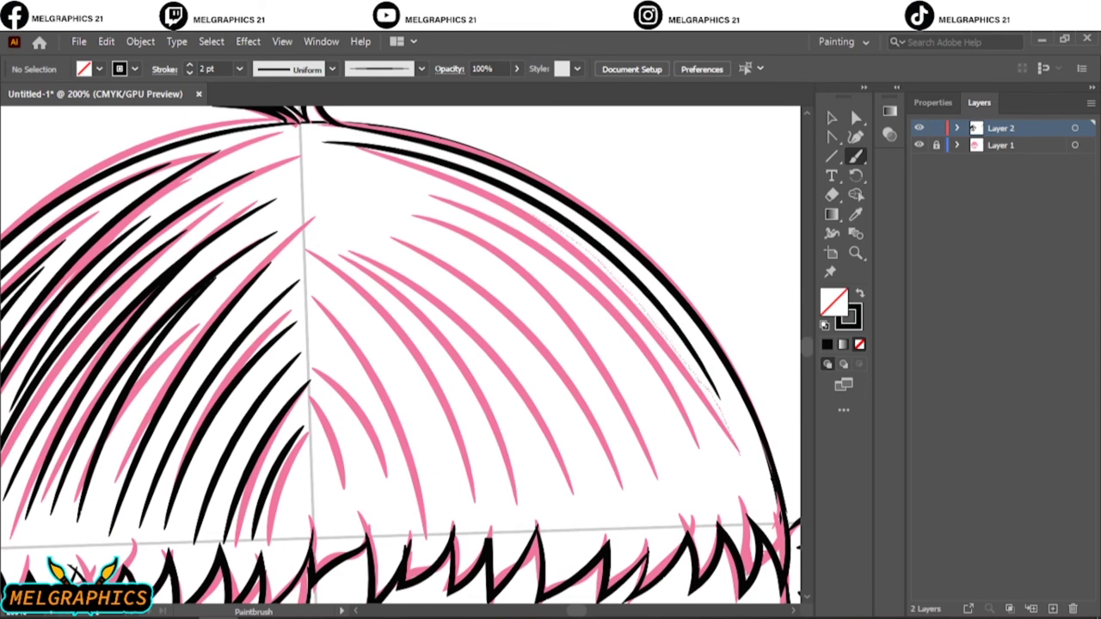
{"action": "left_click_drag", "start_coordinate": [326, 164], "coordinate": [673, 398]}
{"action": "left_click_drag", "start_coordinate": [342, 190], "coordinate": [604, 293]}
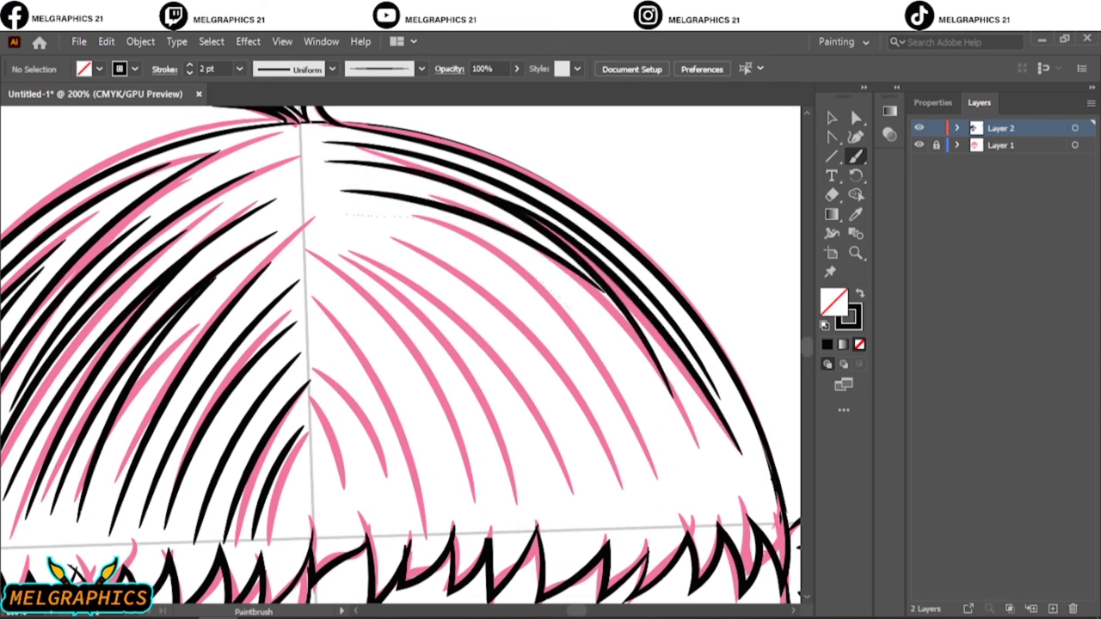
{"action": "left_click_drag", "start_coordinate": [413, 215], "coordinate": [603, 348]}
{"action": "left_click_drag", "start_coordinate": [394, 245], "coordinate": [627, 469]}
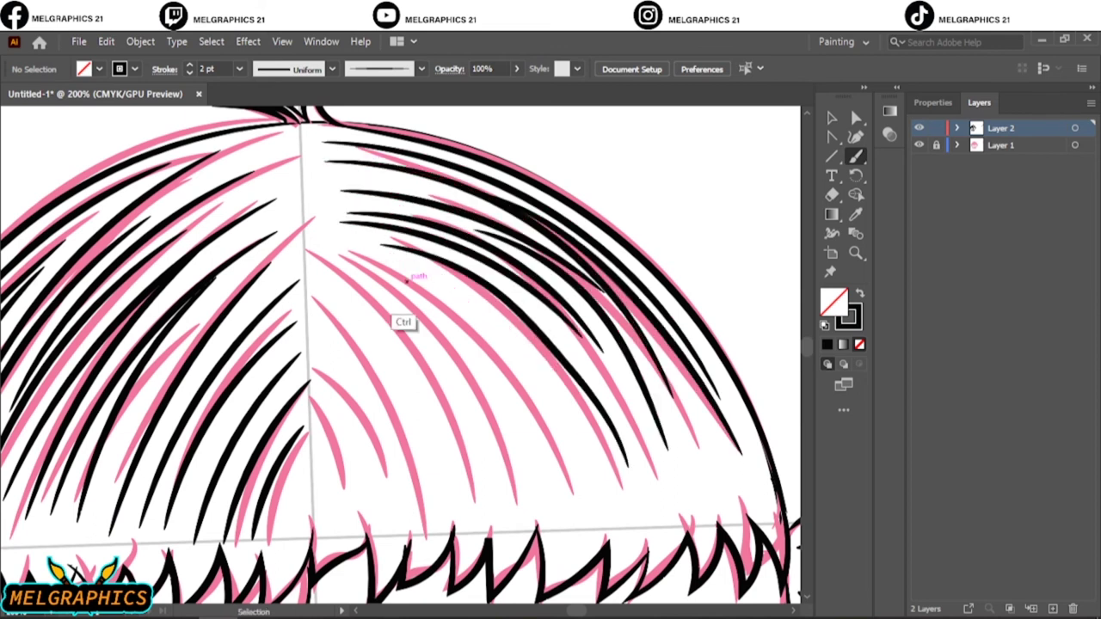
{"action": "left_click_drag", "start_coordinate": [382, 262], "coordinate": [607, 472]}
{"action": "left_click_drag", "start_coordinate": [323, 299], "coordinate": [501, 494]}
{"action": "key", "text": "ctrl+0"}
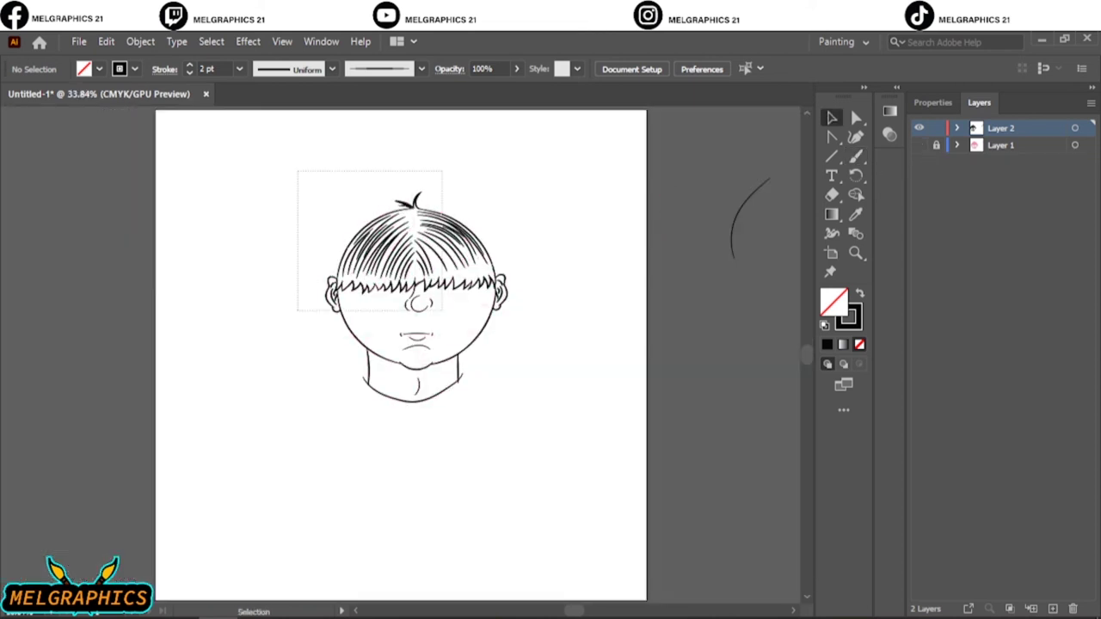
Enlarge the head drawing about 1.6 times and reposition it on the artboard.
{"action": "key", "text": "ctrl+a"}
{"action": "left_click", "coordinate": [141, 42]}
{"action": "left_click", "coordinate": [203, 113]}
{"action": "key", "text": "ctrl+shift+a"}
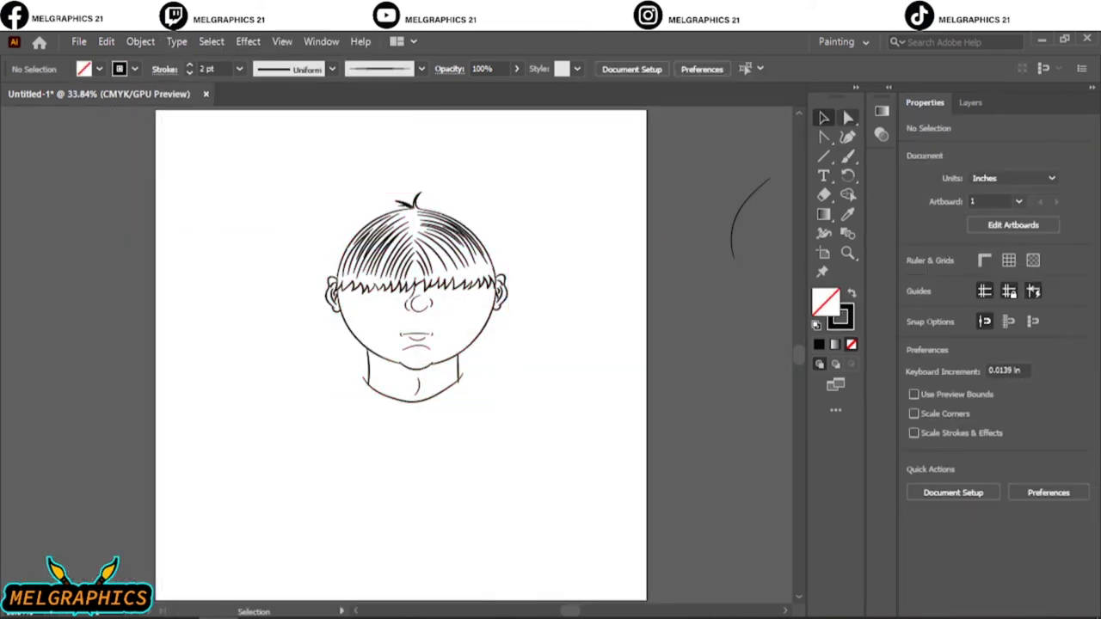
{"action": "key", "text": "ctrl+a"}
{"action": "left_click_drag", "start_coordinate": [511, 406], "coordinate": [623, 533]}
{"action": "left_click_drag", "start_coordinate": [446, 294], "coordinate": [455, 307]}
{"action": "key", "text": "ctrl+shift+a"}
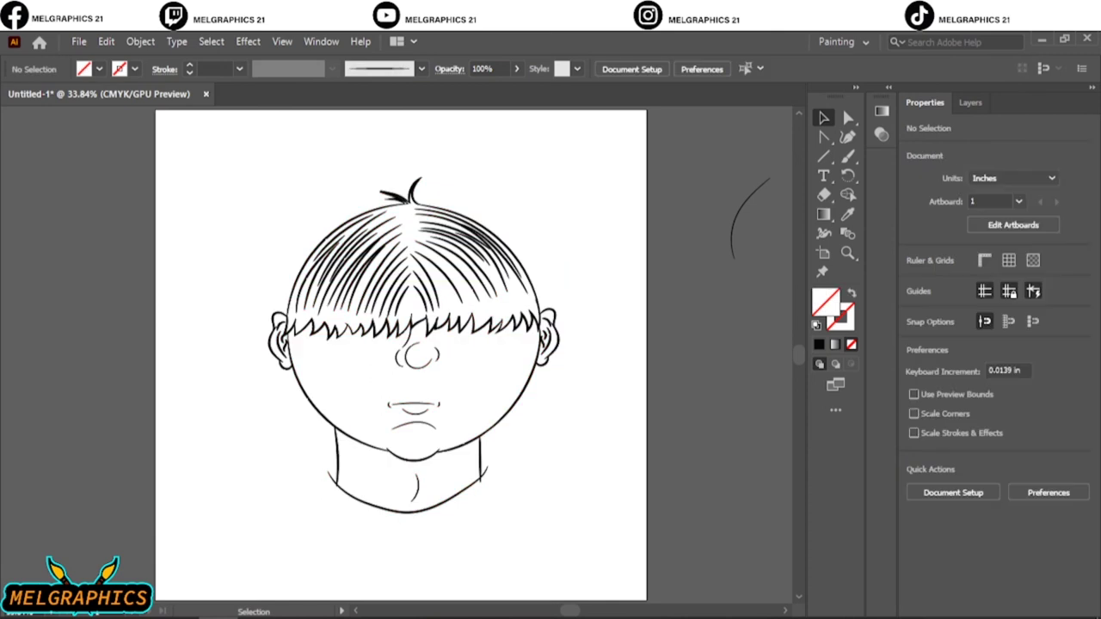
Select all the line art and combine it into a compound path.
{"action": "left_click", "coordinate": [521, 331]}
{"action": "scroll", "coordinate": [520, 331], "scroll_direction": "up", "scroll_amount": 5}
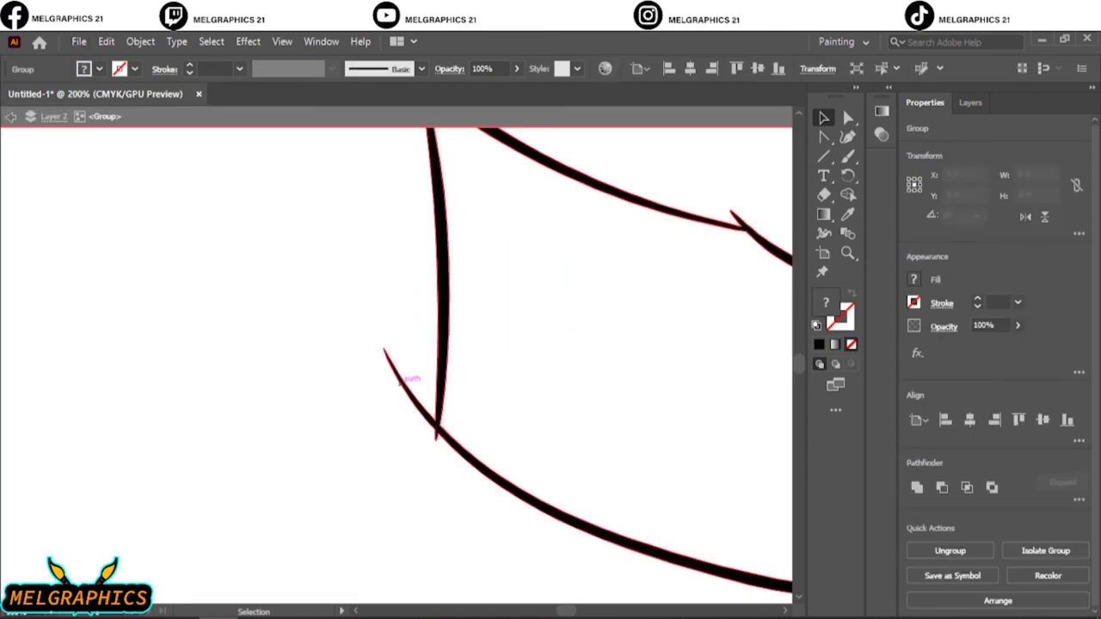
{"action": "key", "text": "ctrl+shift+a"}
{"action": "key", "text": "ctrl+a"}
{"action": "key", "text": "ctrl+8"}
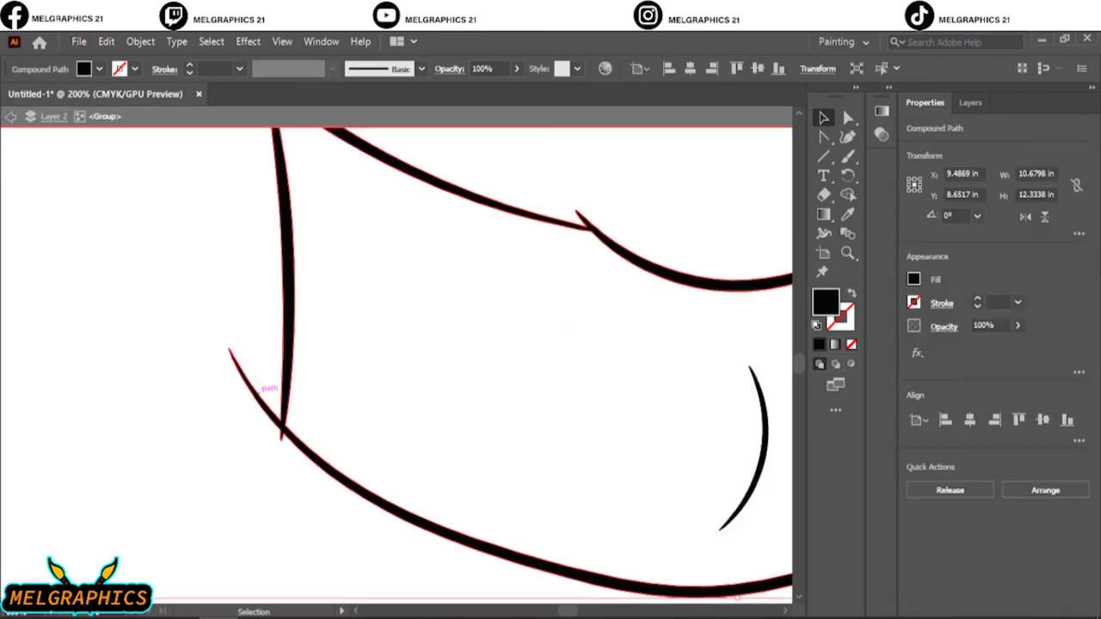
{"action": "key", "text": "ctrl+shift+a"}
Erase the small black spike on the stroke with the Eraser tool.
{"action": "key", "text": "shift+e"}
{"action": "scroll", "coordinate": [172, 478], "scroll_direction": "up", "scroll_amount": 4}
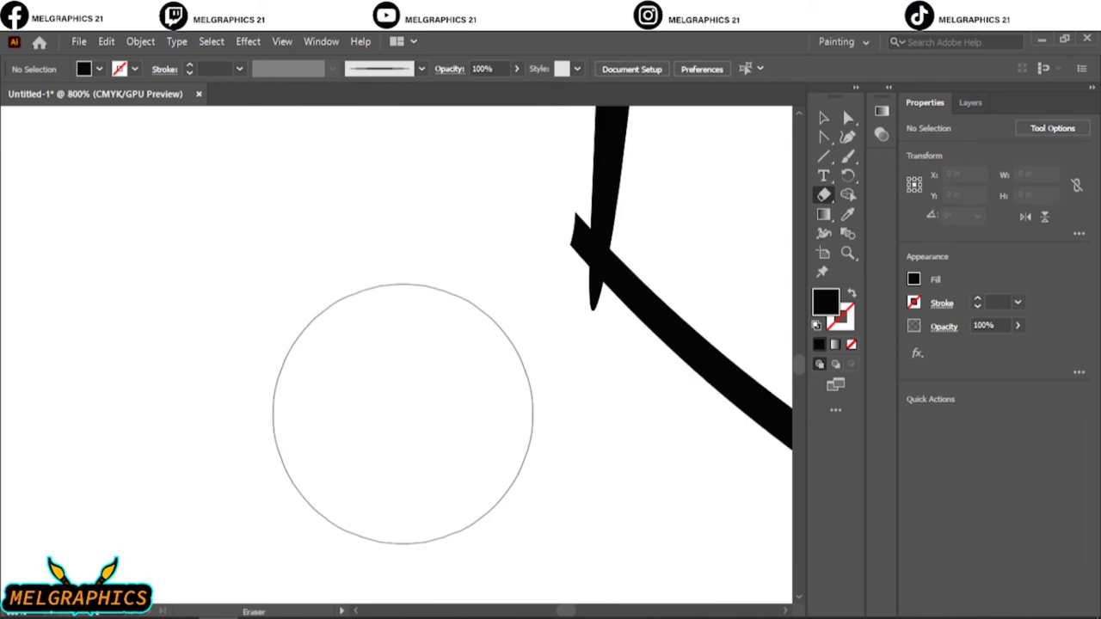
{"action": "scroll", "coordinate": [401, 413], "scroll_direction": "up", "scroll_amount": 2}
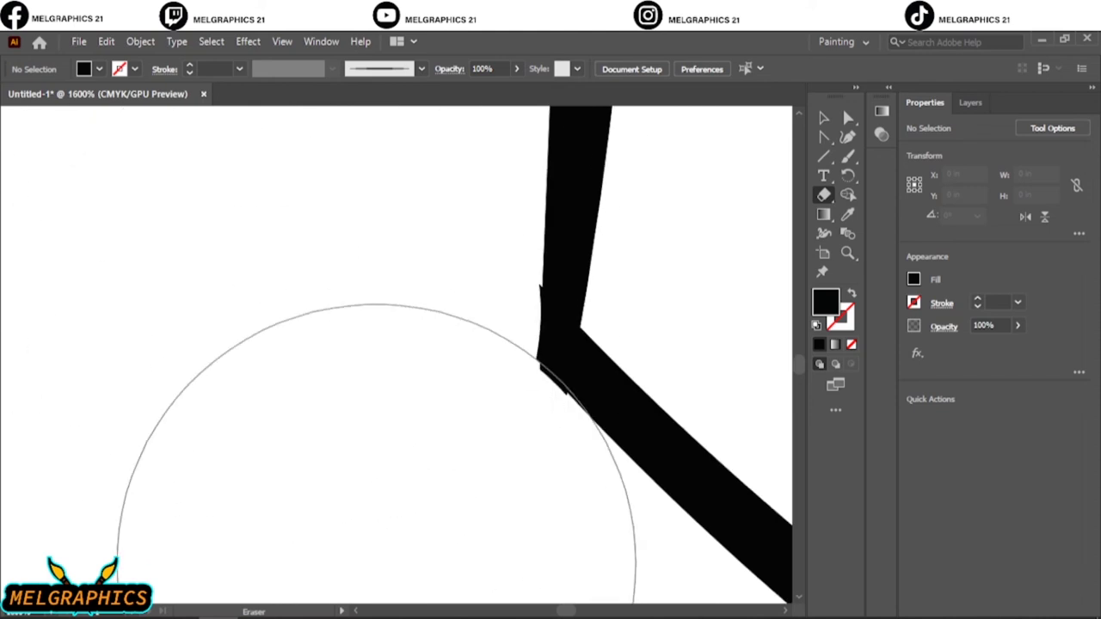
{"action": "scroll", "coordinate": [185, 551], "scroll_direction": "down", "scroll_amount": 3}
{"action": "scroll", "coordinate": [184, 551], "scroll_direction": "down", "scroll_amount": 5}
{"action": "scroll", "coordinate": [507, 448], "scroll_direction": "up", "scroll_amount": 3}
{"action": "scroll", "coordinate": [507, 448], "scroll_direction": "up", "scroll_amount": 3}
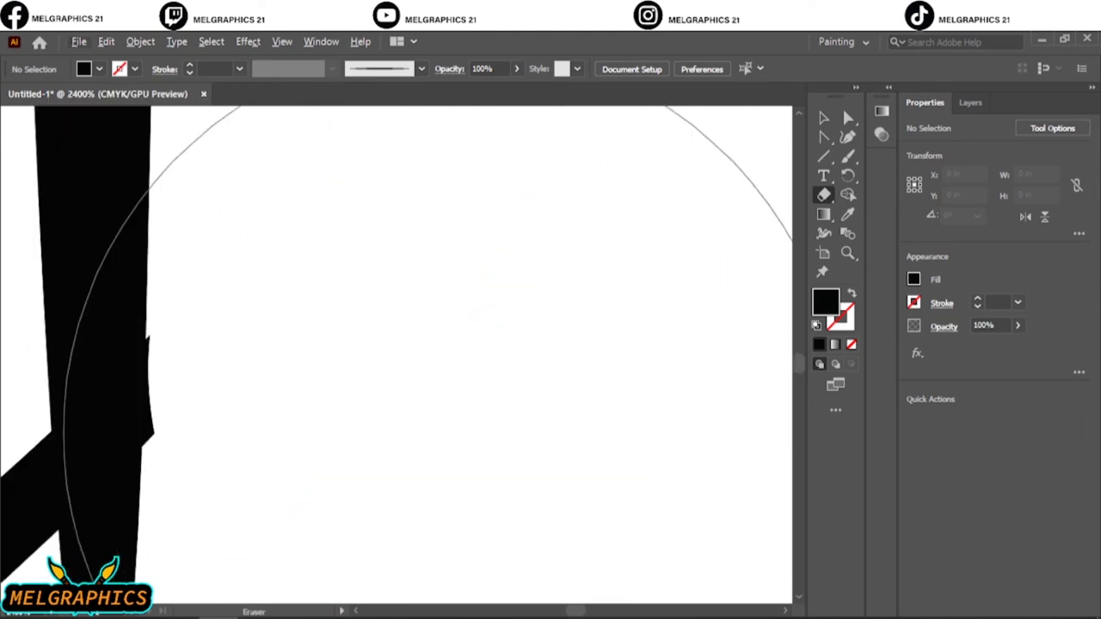
{"action": "scroll", "coordinate": [531, 394], "scroll_direction": "down", "scroll_amount": 3}
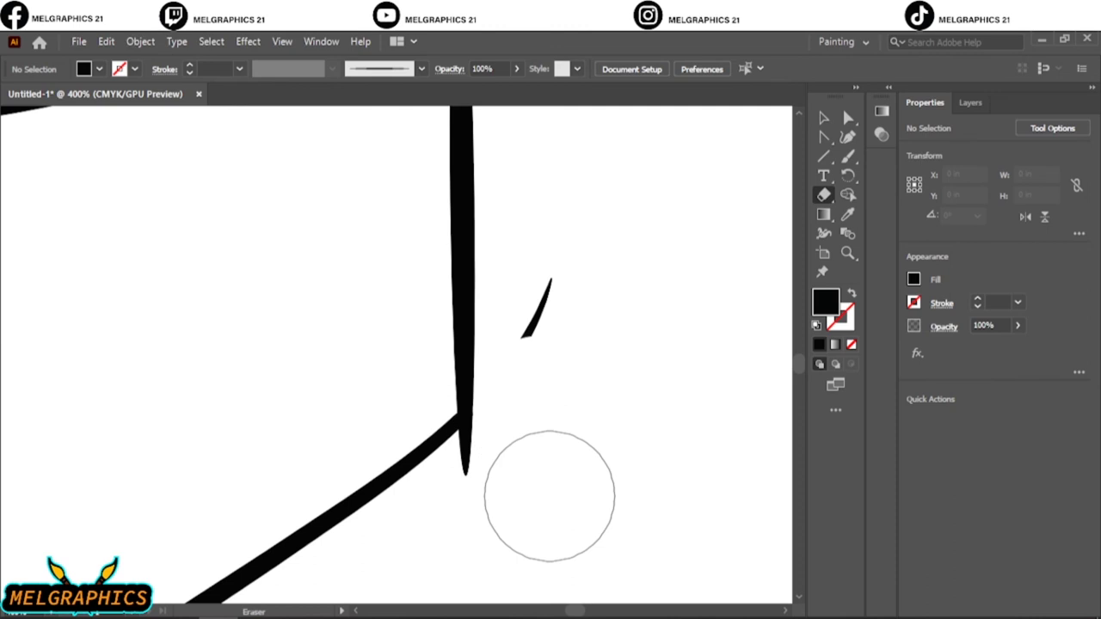
{"action": "scroll", "coordinate": [545, 485], "scroll_direction": "up", "scroll_amount": 2}
{"action": "left_click", "coordinate": [553, 405]}
{"action": "scroll", "coordinate": [761, 247], "scroll_direction": "down", "scroll_amount": 3}
Delete the small stray stroke and the stray mark near the neck.
{"action": "key", "text": "v"}
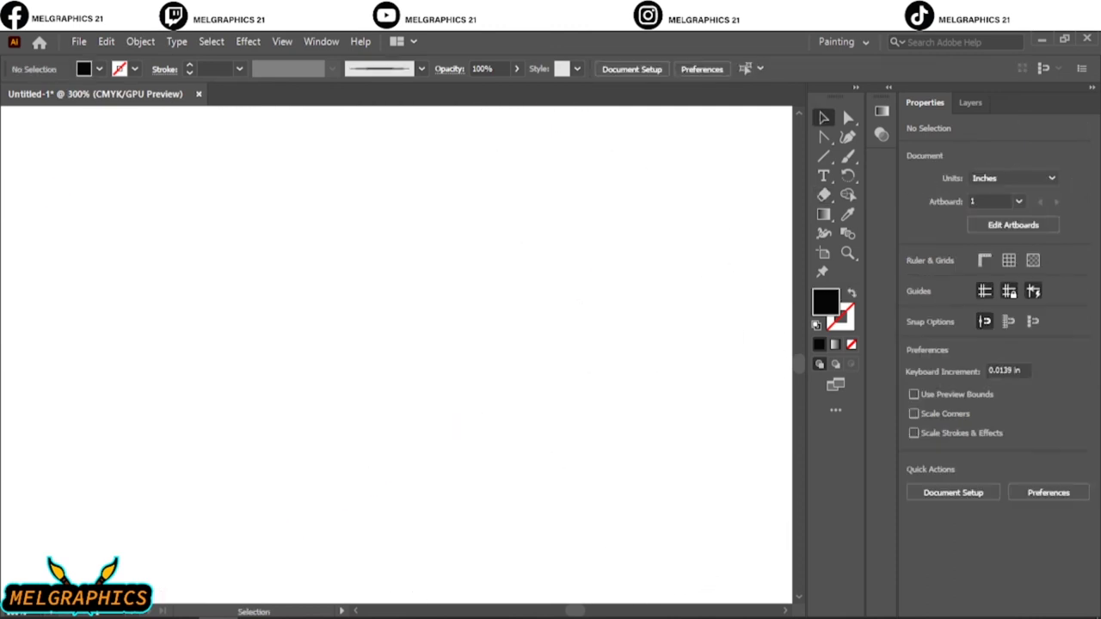
{"action": "left_click", "coordinate": [592, 277]}
{"action": "key", "text": "Delete"}
{"action": "scroll", "coordinate": [608, 271], "scroll_direction": "down", "scroll_amount": 3}
{"action": "scroll", "coordinate": [514, 336], "scroll_direction": "up", "scroll_amount": 3}
{"action": "left_click", "coordinate": [565, 418]}
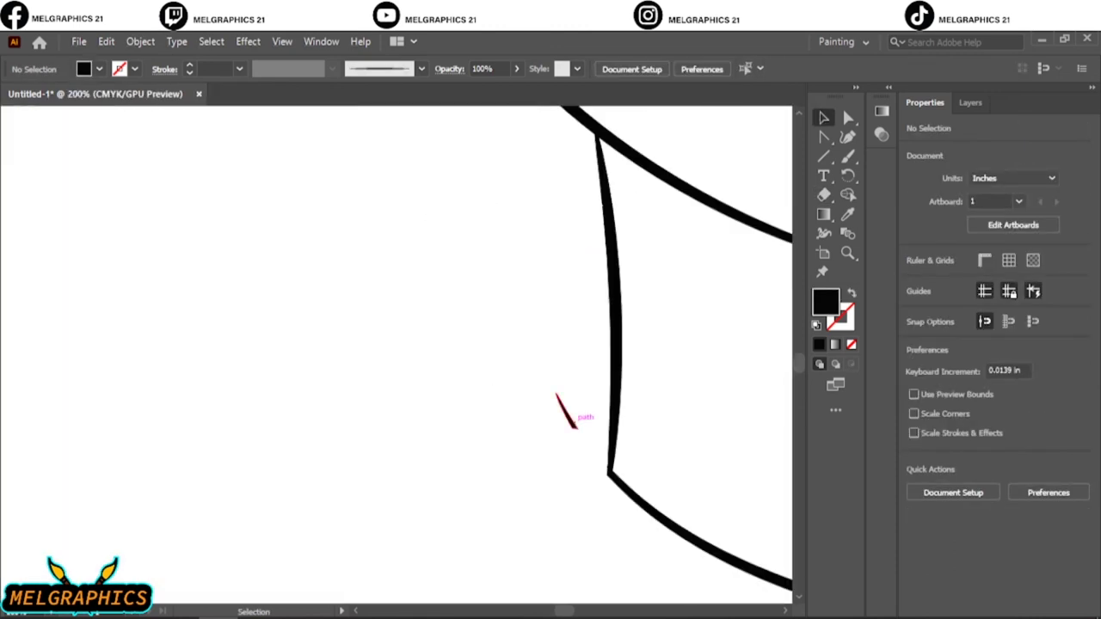
{"action": "key", "text": "Delete"}
{"action": "scroll", "coordinate": [566, 418], "scroll_direction": "down", "scroll_amount": 3}
Draw a black circle near the nose with the Ellipse tool, undoing an oversized first attempt.
{"action": "right_click", "coordinate": [823, 155]}
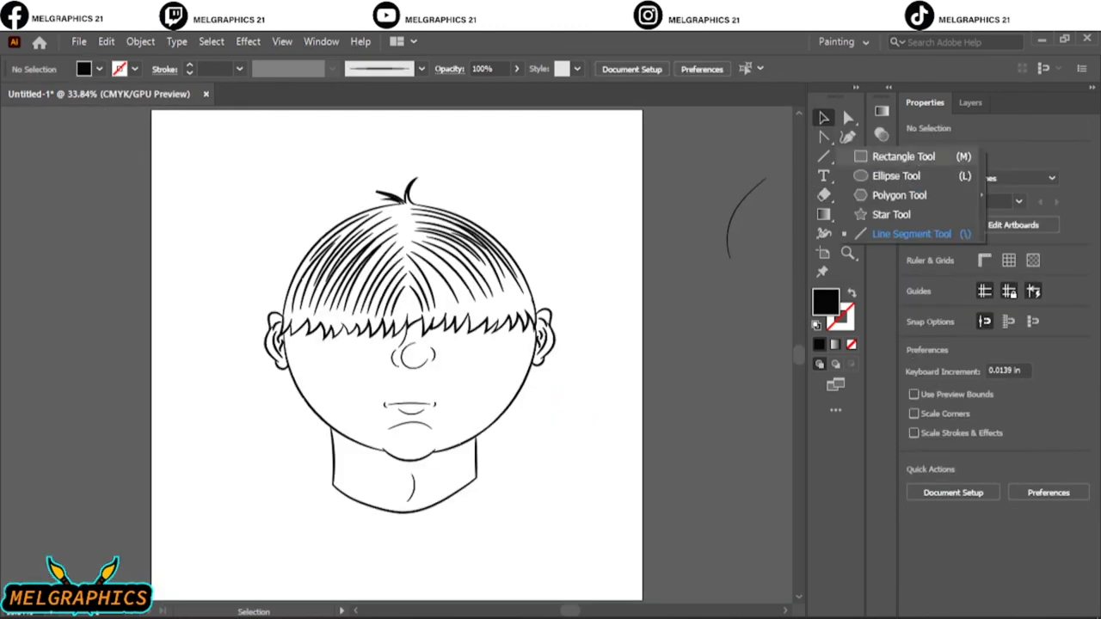
{"action": "left_click", "coordinate": [869, 167]}
{"action": "scroll", "coordinate": [511, 366], "scroll_direction": "up", "scroll_amount": 3}
{"action": "left_click", "coordinate": [425, 351]}
{"action": "key", "text": "Return"}
{"action": "scroll", "coordinate": [533, 387], "scroll_direction": "down", "scroll_amount": 4}
{"action": "key", "text": "ctrl+z"}
{"action": "left_click_drag", "start_coordinate": [503, 473], "coordinate": [529, 499]}
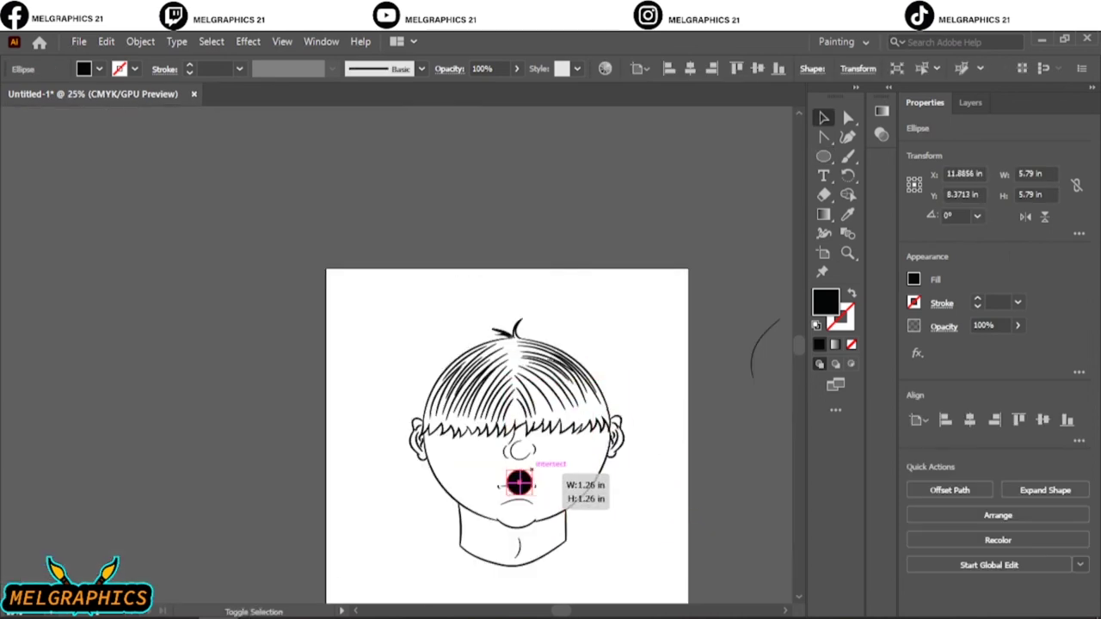
Draw a small freckle dot and copy it into four-dot clusters on both cheeks.
{"action": "scroll", "coordinate": [401, 533], "scroll_direction": "up", "scroll_amount": 3}
{"action": "scroll", "coordinate": [516, 344], "scroll_direction": "up", "scroll_amount": 2}
{"action": "mouse_move", "coordinate": [444, 303]}
{"action": "left_mouse_down"}
{"action": "mouse_move", "coordinate": [487, 259]}
{"action": "mouse_move", "coordinate": [426, 320]}
{"action": "mouse_move", "coordinate": [517, 333]}
{"action": "left_mouse_up"}
{"action": "scroll", "coordinate": [455, 381], "scroll_direction": "down", "scroll_amount": 5}
{"action": "mouse_move", "coordinate": [466, 281]}
{"action": "left_mouse_down"}
{"action": "mouse_move", "coordinate": [455, 382]}
{"action": "mouse_move", "coordinate": [522, 442]}
{"action": "mouse_move", "coordinate": [250, 423]}
{"action": "mouse_move", "coordinate": [253, 443]}
{"action": "left_mouse_up"}
{"action": "scroll", "coordinate": [504, 422], "scroll_direction": "up", "scroll_amount": 2}
{"action": "left_click", "coordinate": [292, 402]}
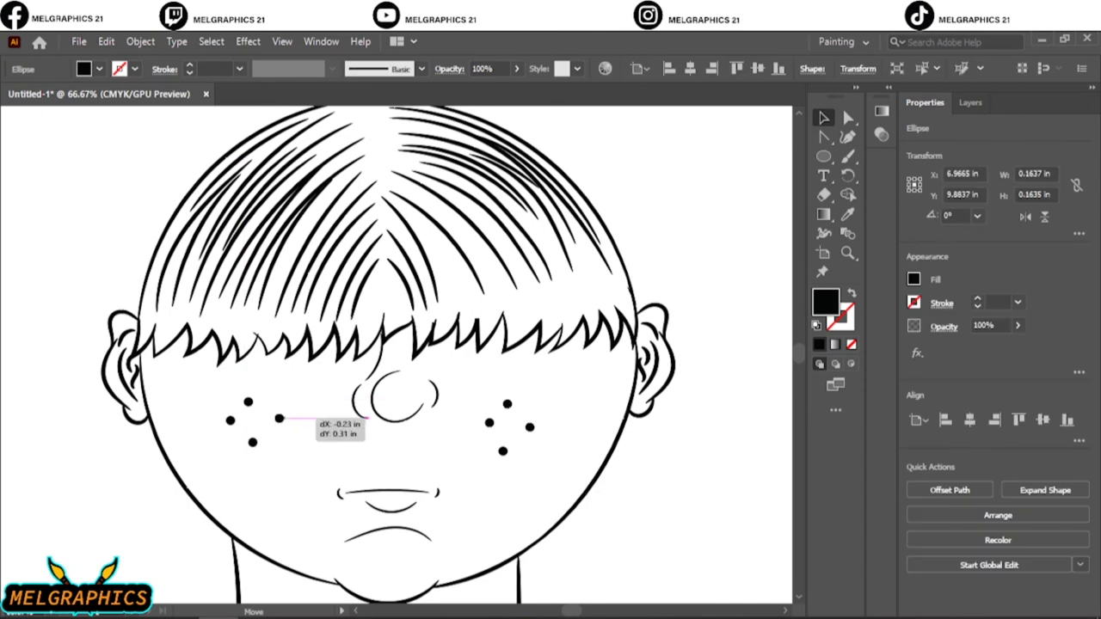
{"action": "left_click_drag", "start_coordinate": [215, 387], "coordinate": [288, 456]}
{"action": "left_click_drag", "start_coordinate": [473, 391], "coordinate": [531, 428]}
Fit the whole artboard in view and show the Layers panel.
{"action": "key", "text": "ctrl+minus"}
{"action": "key", "text": "ctrl+minus"}
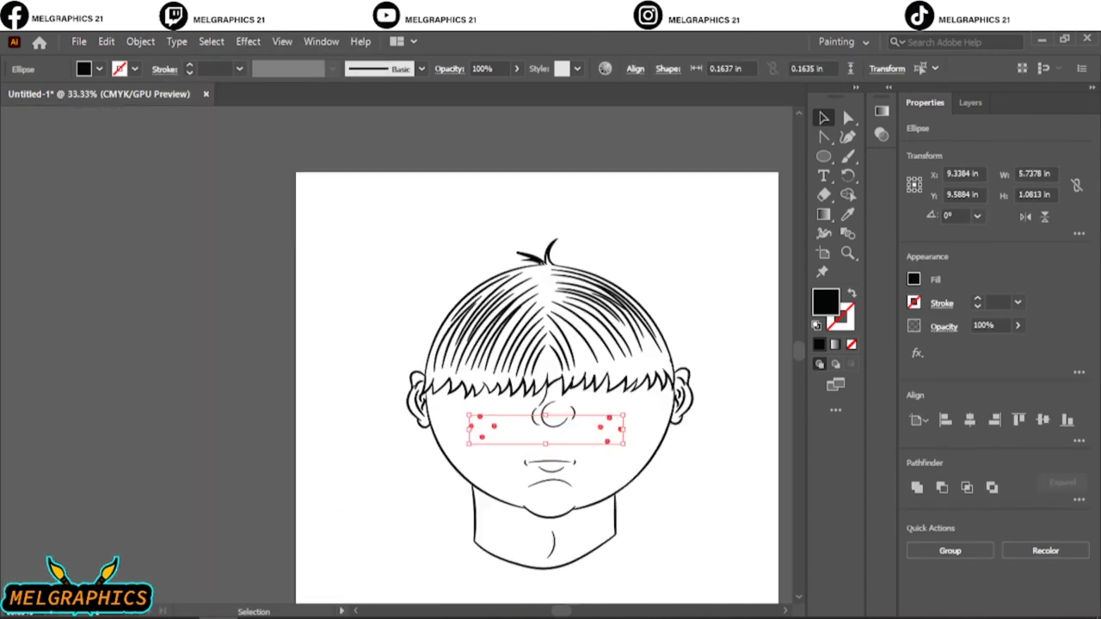
{"action": "key", "text": "ctrl+a"}
{"action": "key", "text": "ctrl+shift+a"}
{"action": "key", "text": "ctrl+0"}
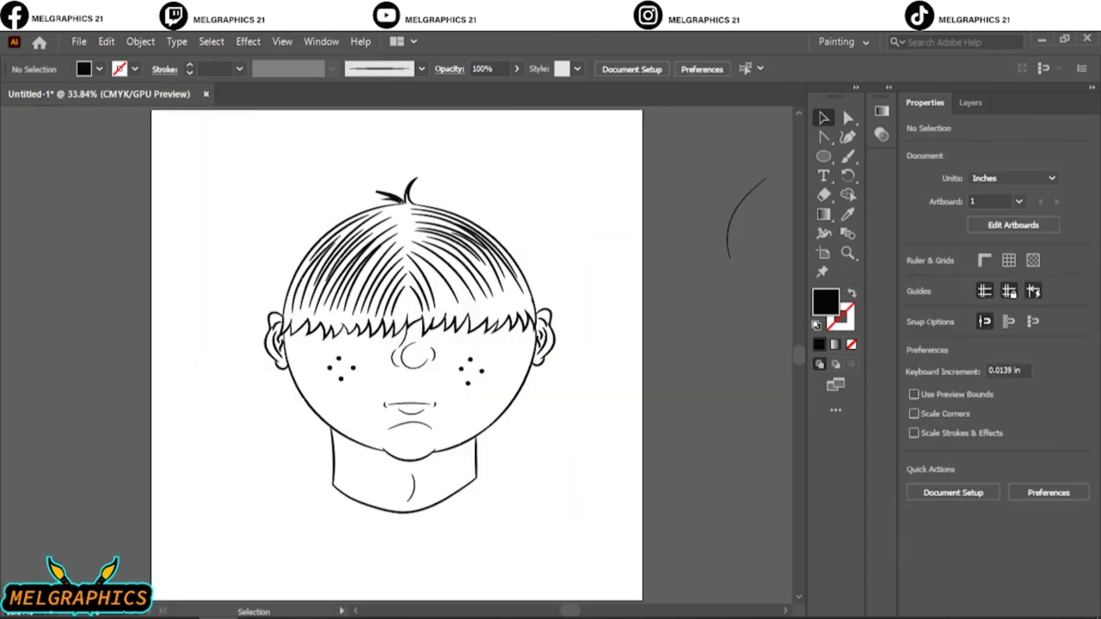
{"action": "key", "text": "F7"}
Draw a rectangle covering the head, filled with orange #f39237.
{"action": "key", "text": "m"}
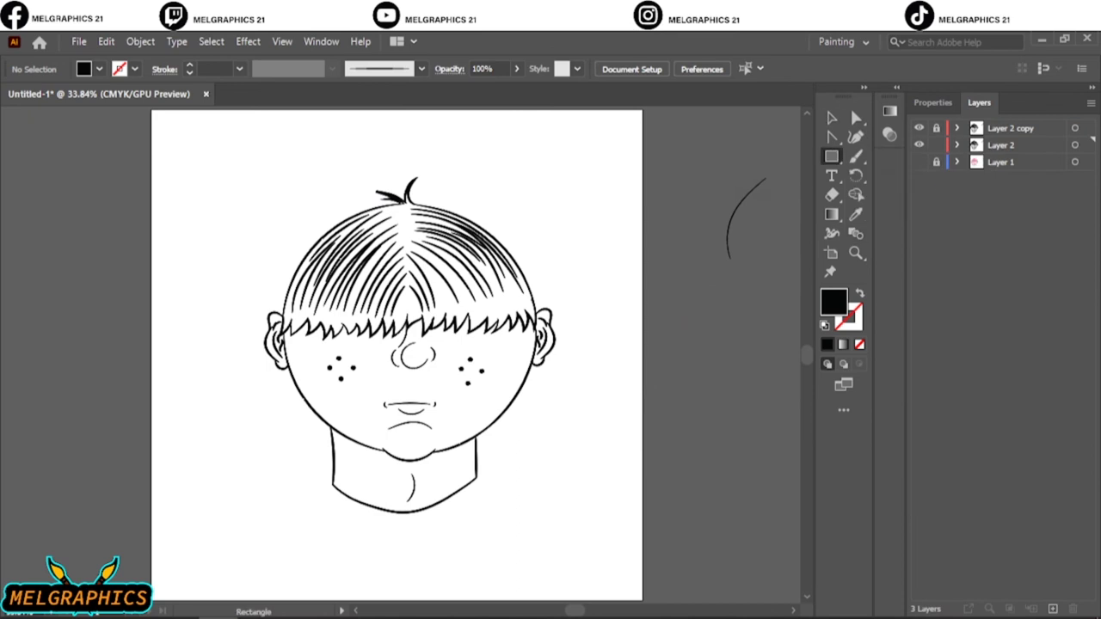
{"action": "double_click", "coordinate": [833, 301]}
{"action": "type", "text": "f39237"}
{"action": "key", "text": "Return"}
{"action": "left_click_drag", "start_coordinate": [215, 155], "coordinate": [610, 600]}
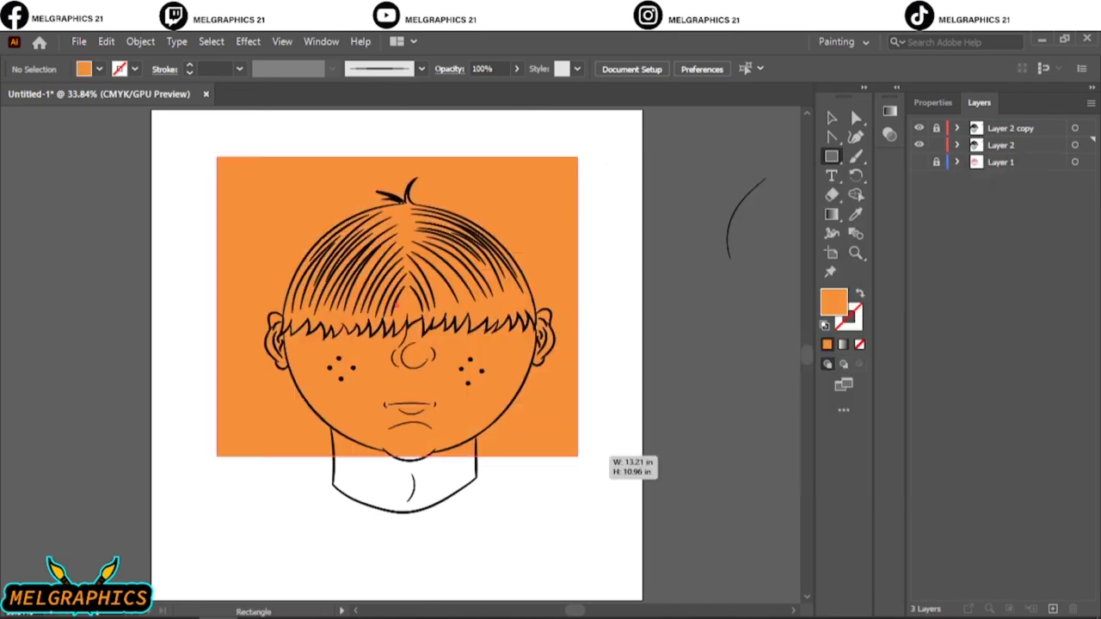
{"action": "key", "text": "ctrl+plus"}
{"action": "key", "text": "ctrl+plus"}
Lighten the orange rectangle with Adjust Colors using a -9 adjustment.
{"action": "left_click", "coordinate": [106, 42]}
{"action": "left_click", "coordinate": [430, 398]}
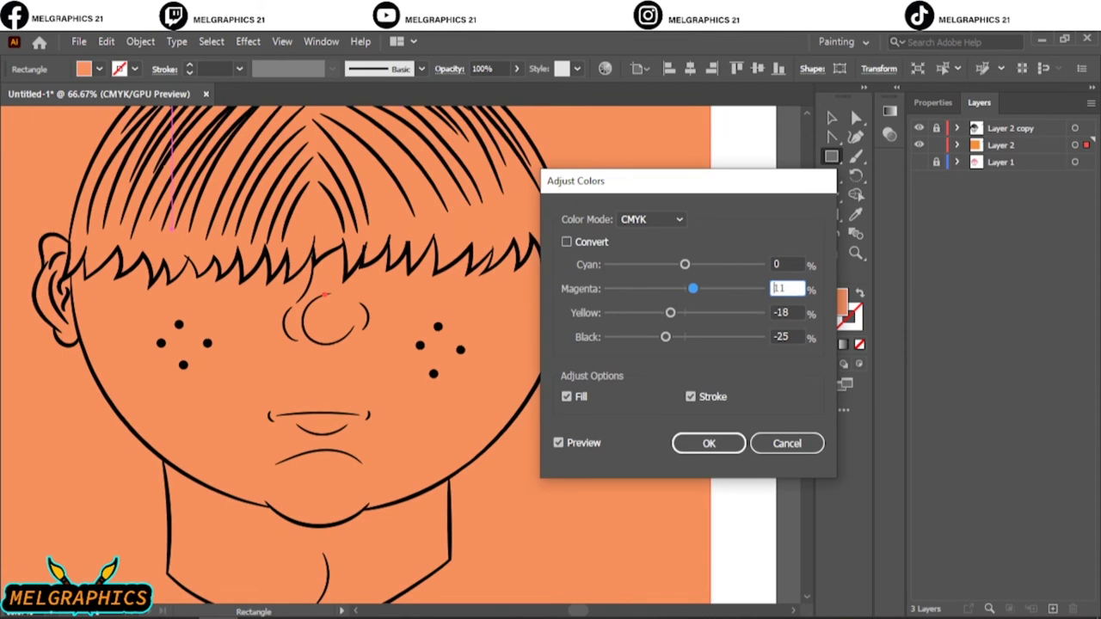
{"action": "type", "text": "-9"}
{"action": "left_click", "coordinate": [708, 443]}
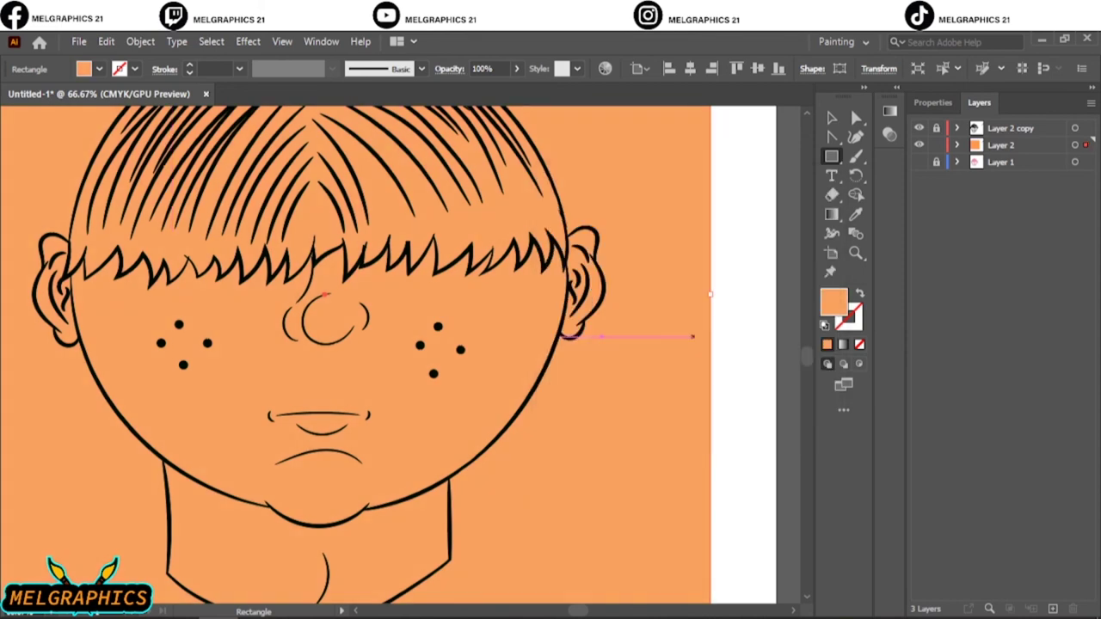
Send the orange rectangle behind the line art and clip it to the face shape.
{"action": "right_click", "coordinate": [675, 243]}
{"action": "left_click", "coordinate": [865, 545]}
{"action": "key", "text": "ctrl+minus"}
{"action": "key", "text": "ctrl+minus"}
{"action": "key", "text": "ctrl+minus"}
{"action": "key", "text": "ctrl+a"}
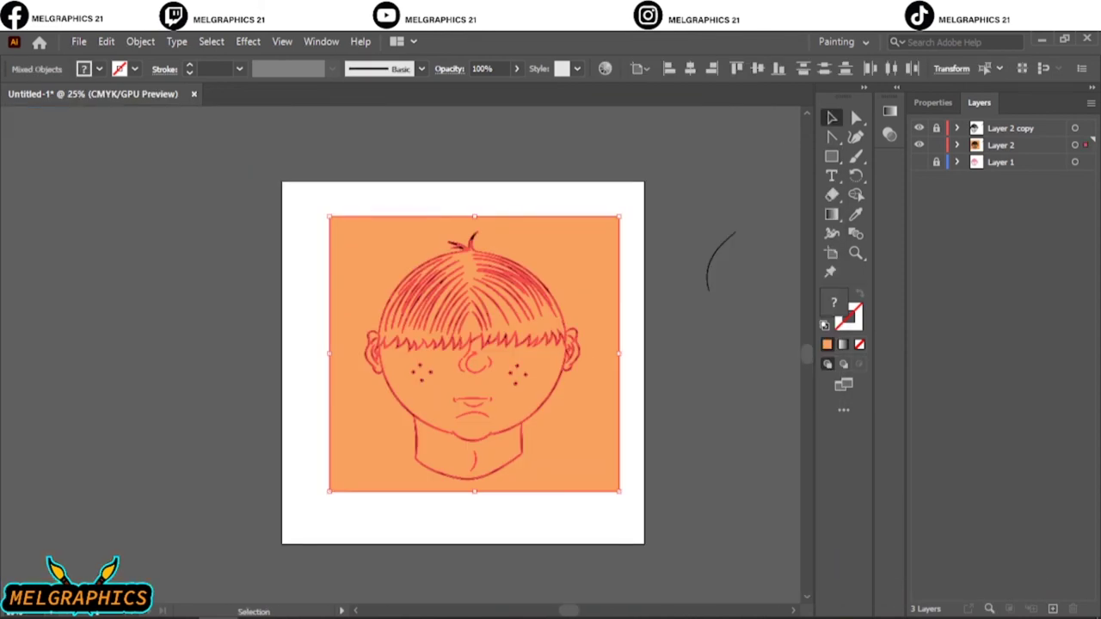
{"action": "key", "text": "ctrl+7"}
Recolour the selected hair shape to a pale yellow blond.
{"action": "key", "text": "ctrl+plus"}
{"action": "key", "text": "ctrl+plus"}
{"action": "key", "text": "ctrl+plus"}
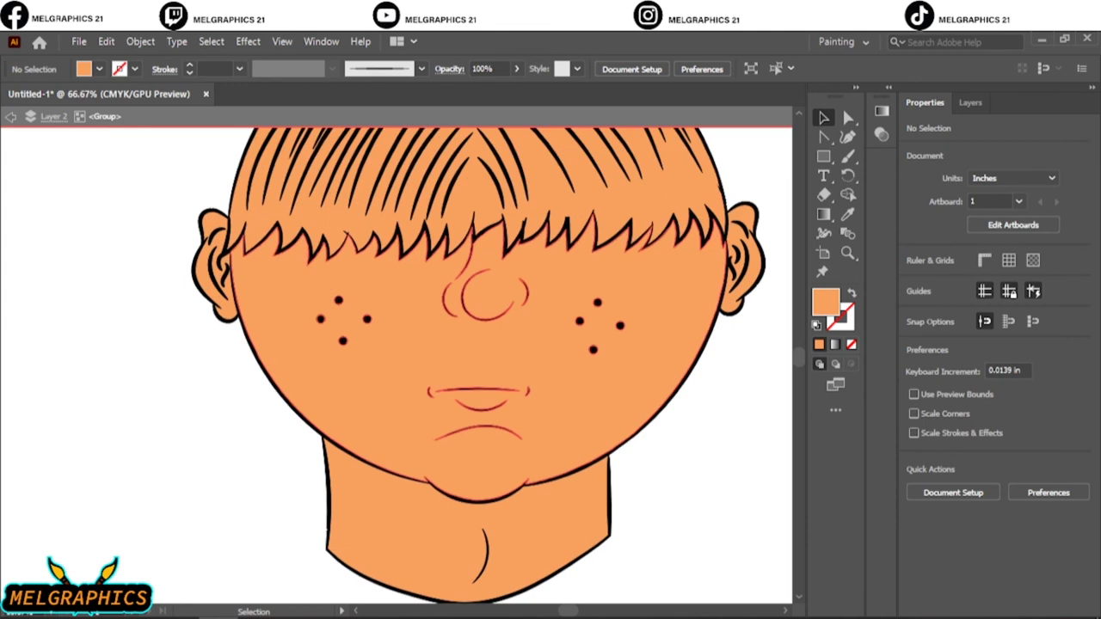
{"action": "scroll", "coordinate": [717, 491], "scroll_direction": "up", "scroll_amount": 5}
{"action": "left_click", "coordinate": [718, 489]}
{"action": "double_click", "coordinate": [825, 301]}
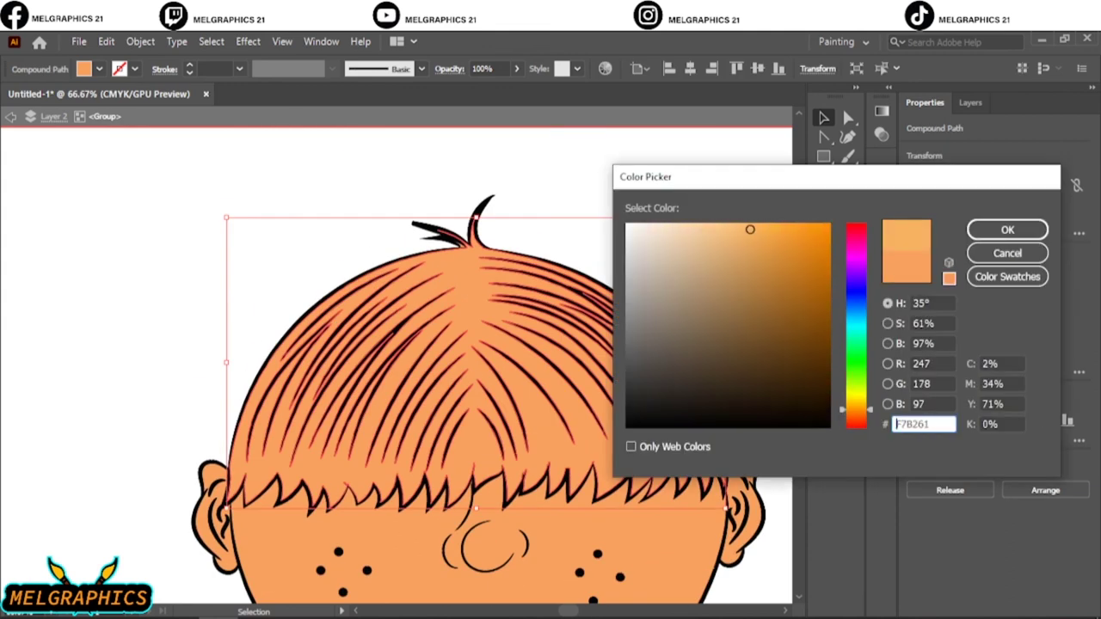
{"action": "left_click", "coordinate": [680, 223]}
{"action": "left_click", "coordinate": [857, 395]}
{"action": "left_click", "coordinate": [708, 224]}
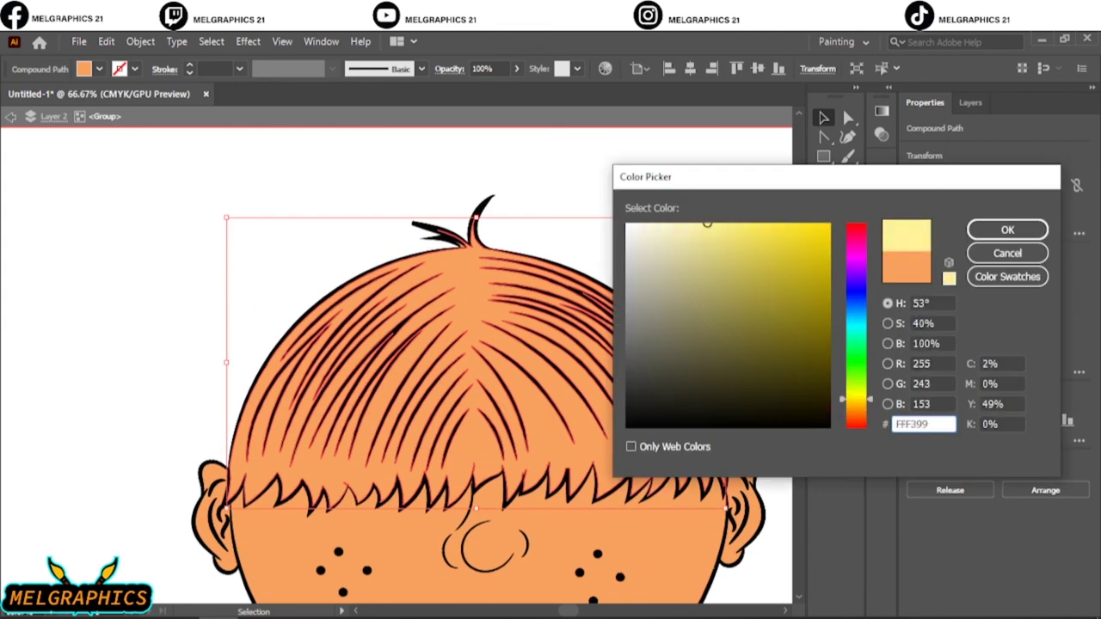
{"action": "key", "text": "Return"}
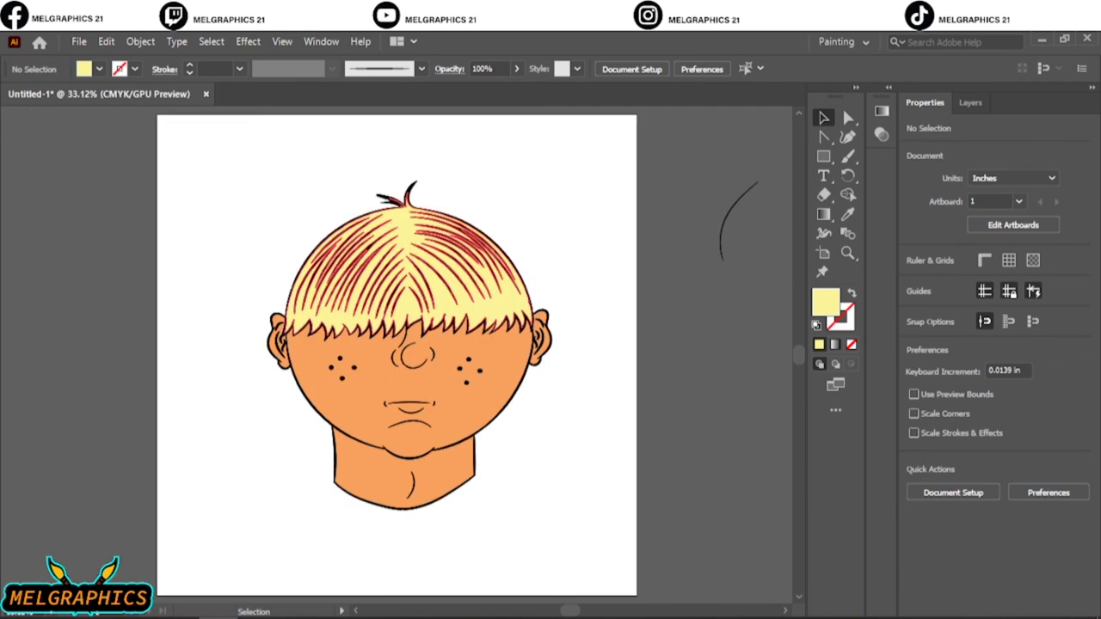
Change the hair strands shape's fill to a muted khaki.
{"action": "left_click", "coordinate": [430, 250]}
{"action": "double_click", "coordinate": [825, 300]}
{"action": "key", "text": "Return"}
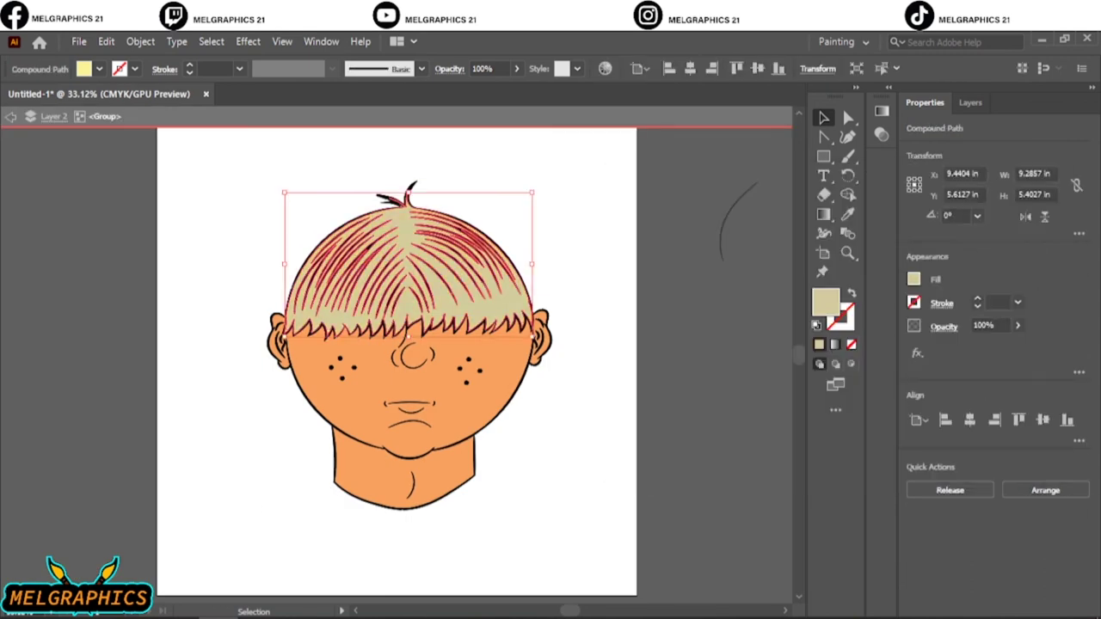
{"action": "key", "text": "ctrl+shift+a"}
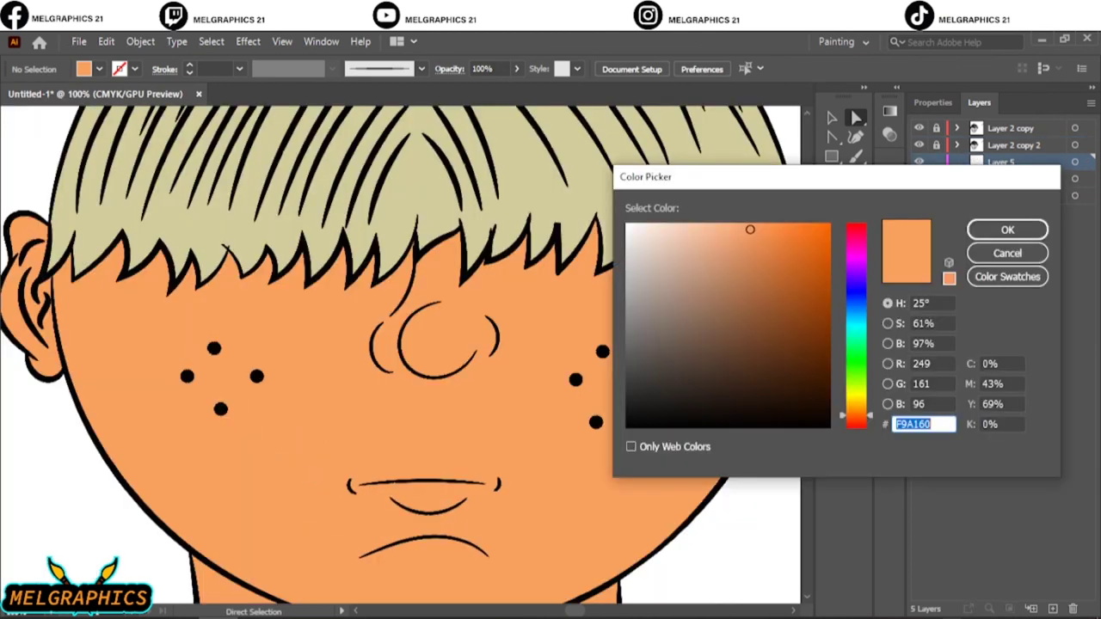
Pencil darker orange shadows on the cheek, under the fringe and around the nose.
{"action": "left_click", "coordinate": [1007, 230]}
{"action": "left_click_drag", "start_coordinate": [856, 155], "coordinate": [925, 189]}
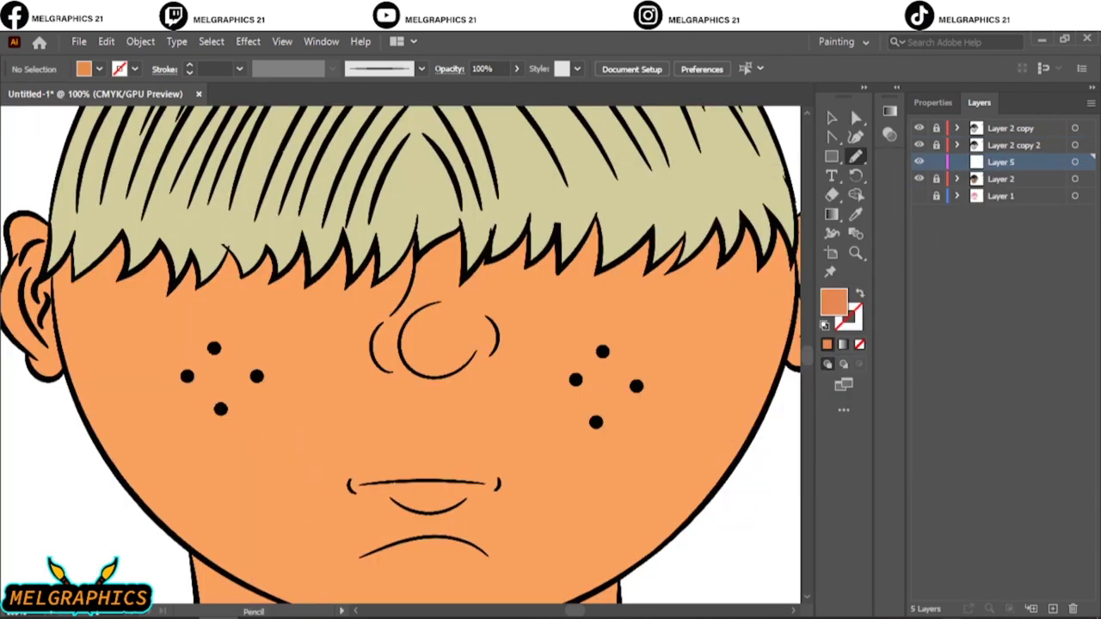
{"action": "scroll", "coordinate": [401, 354], "scroll_direction": "left", "scroll_amount": 3}
{"action": "scroll", "coordinate": [400, 355], "scroll_direction": "down", "scroll_amount": 3}
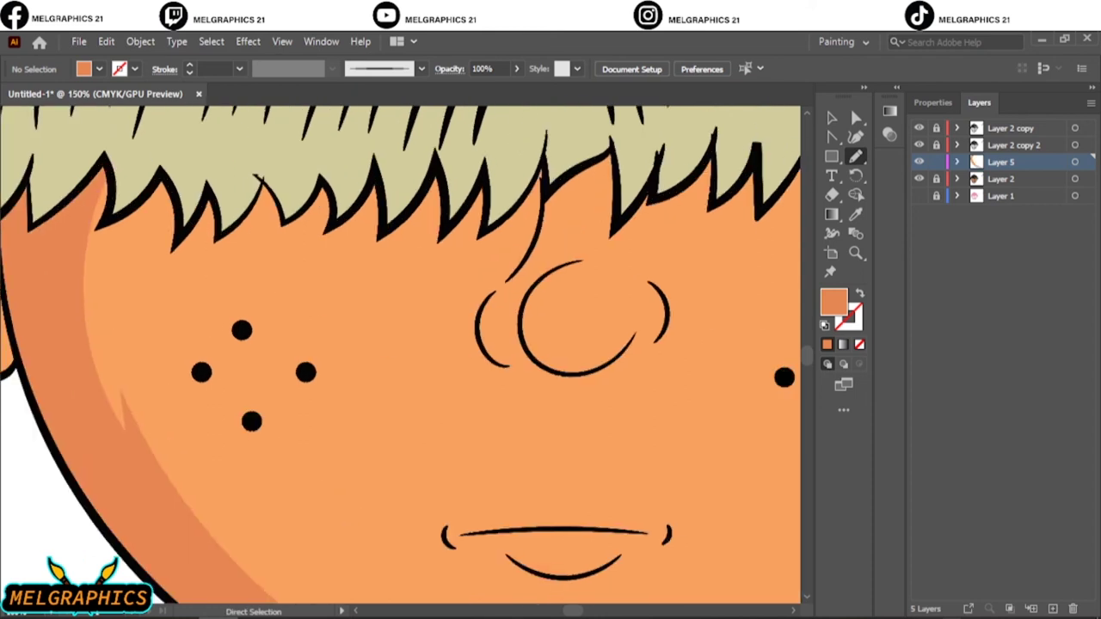
{"action": "key", "text": "ctrl+="}
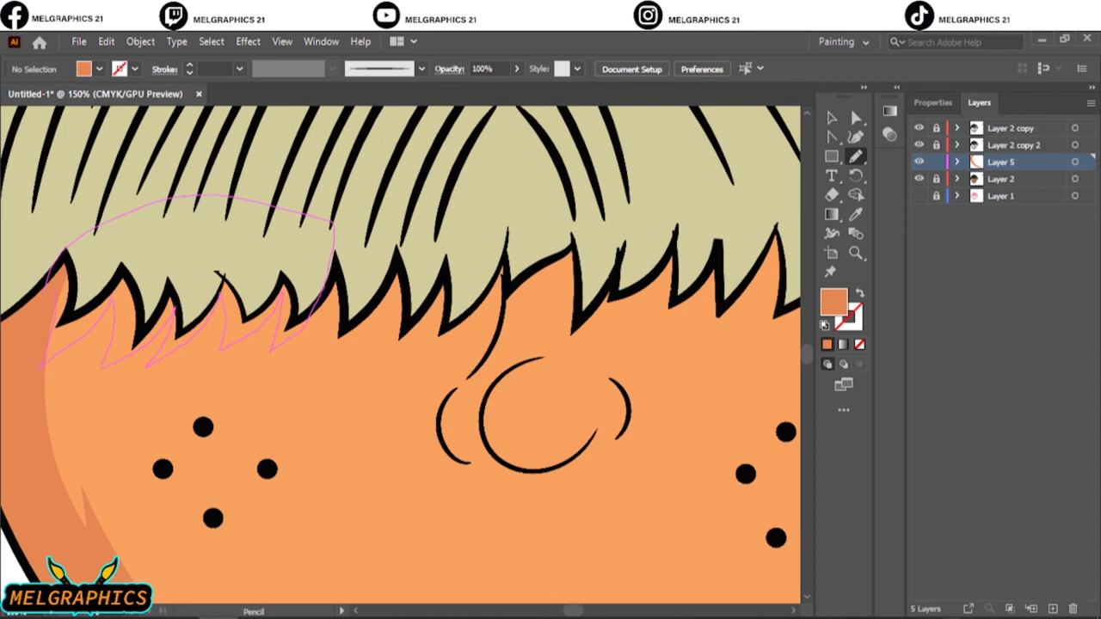
{"action": "left_click_drag", "start_coordinate": [310, 279], "coordinate": [366, 277]}
{"action": "left_click_drag", "start_coordinate": [443, 329], "coordinate": [308, 280]}
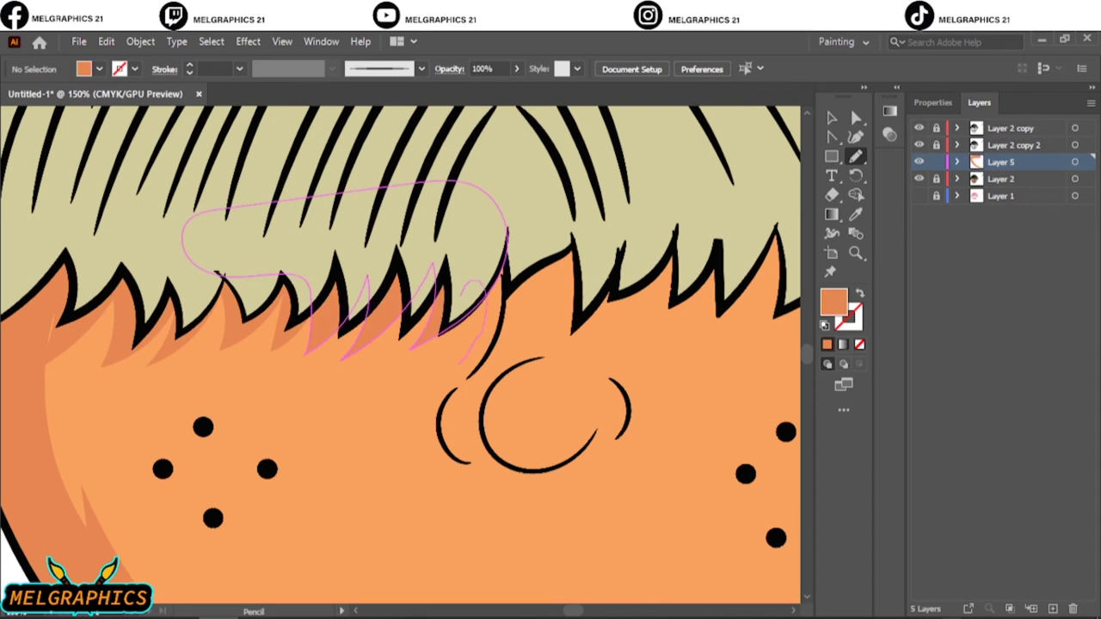
{"action": "key", "text": "ctrl+="}
{"action": "key", "text": "ctrl+="}
{"action": "key", "text": "ctrl+="}
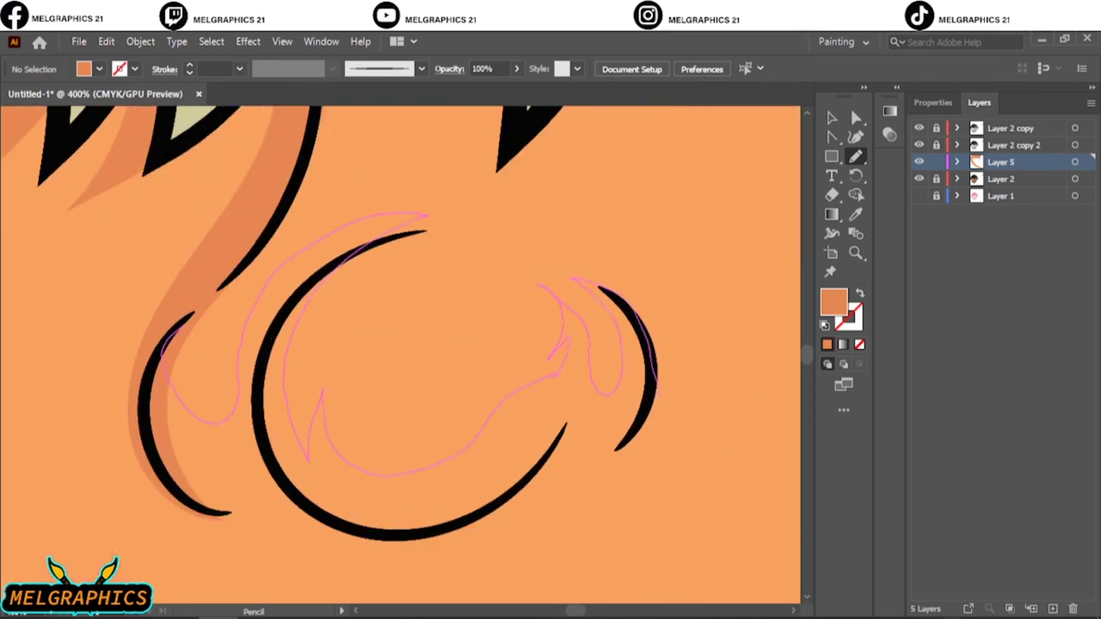
{"action": "key", "text": "ctrl+minus"}
{"action": "key", "text": "ctrl+minus"}
{"action": "key", "text": "ctrl+minus"}
{"action": "key", "text": "ctrl+minus"}
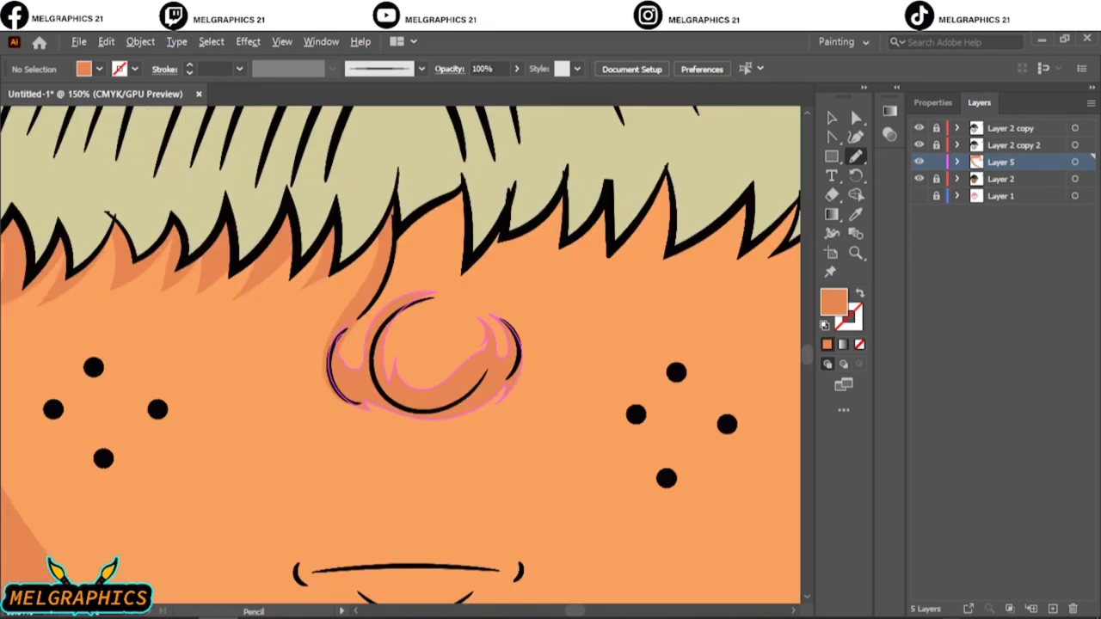
{"action": "key", "text": "ctrl+minus"}
{"action": "key", "text": "ctrl+minus"}
Add darker orange shadow shapes along the inner ear and under the hairline.
{"action": "key", "text": "ctrl+="}
{"action": "key", "text": "ctrl+="}
{"action": "key", "text": "ctrl+="}
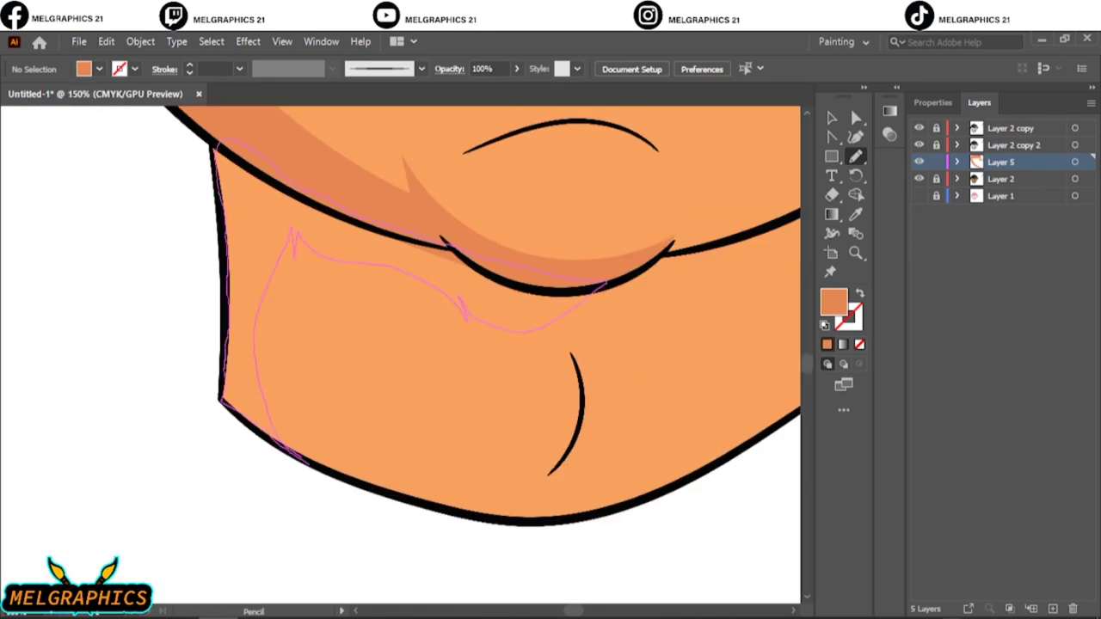
{"action": "key", "text": "ctrl+0"}
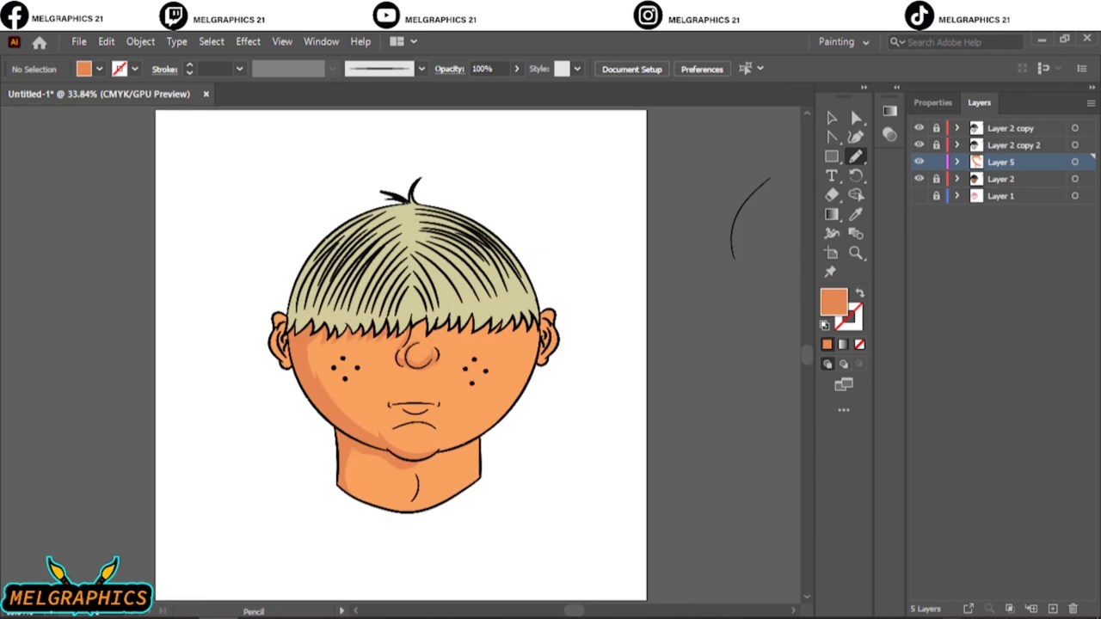
{"action": "scroll", "coordinate": [273, 340], "scroll_direction": "up", "scroll_amount": 8}
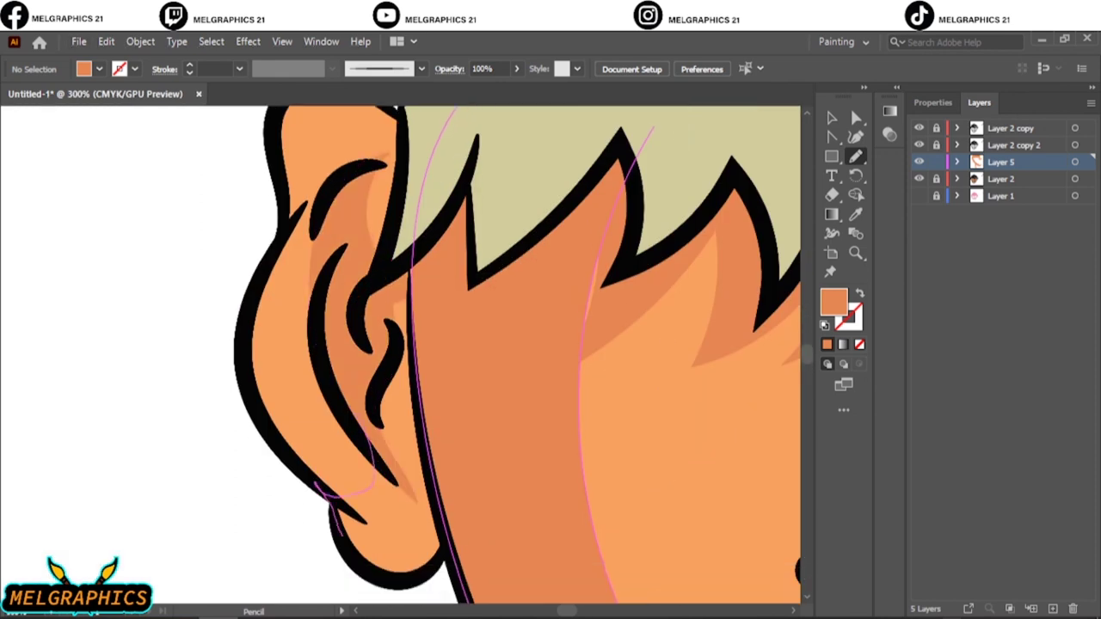
{"action": "scroll", "coordinate": [400, 353], "scroll_direction": "up", "scroll_amount": 3}
{"action": "left_click_drag", "start_coordinate": [289, 364], "coordinate": [308, 437]}
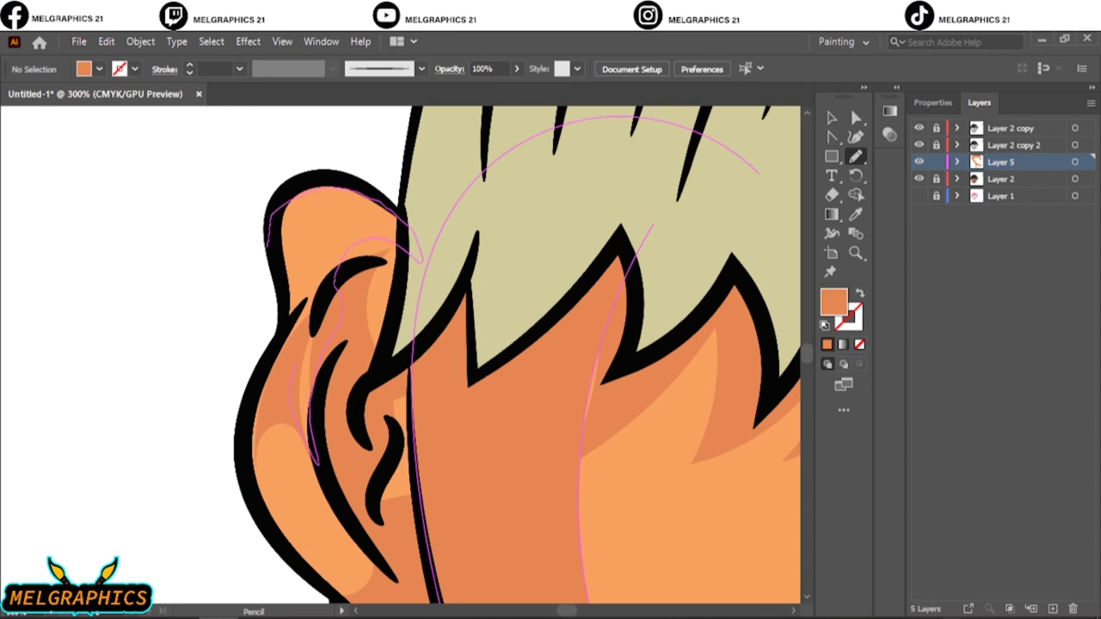
{"action": "key", "text": "ctrl+0"}
{"action": "scroll", "coordinate": [417, 319], "scroll_direction": "up", "scroll_amount": 3}
{"action": "scroll", "coordinate": [417, 319], "scroll_direction": "up", "scroll_amount": 2}
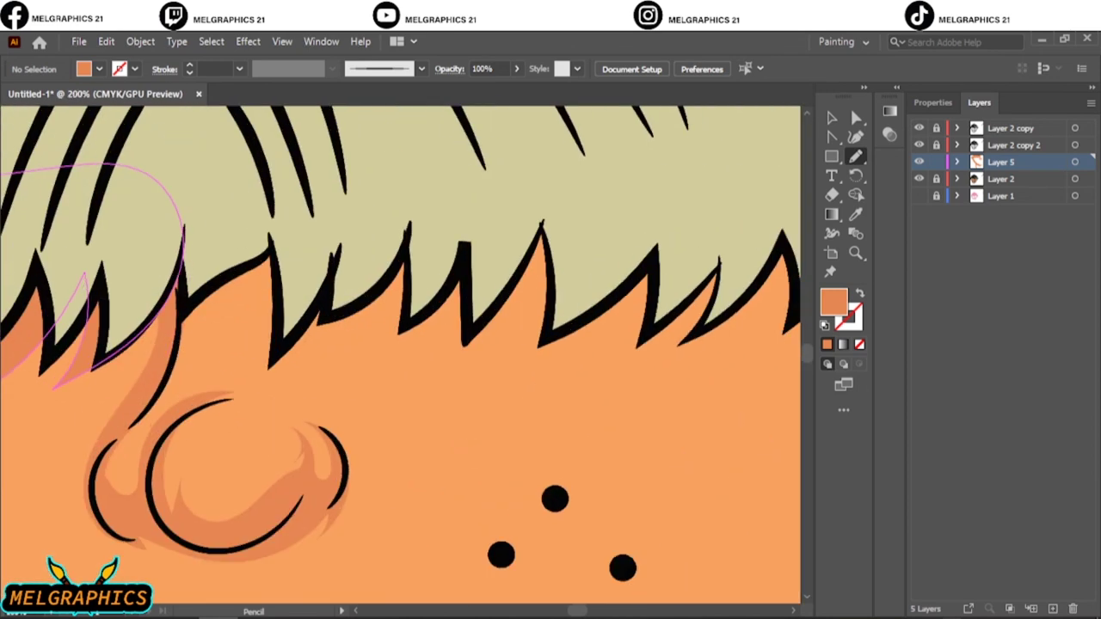
{"action": "left_click_drag", "start_coordinate": [181, 361], "coordinate": [784, 344]}
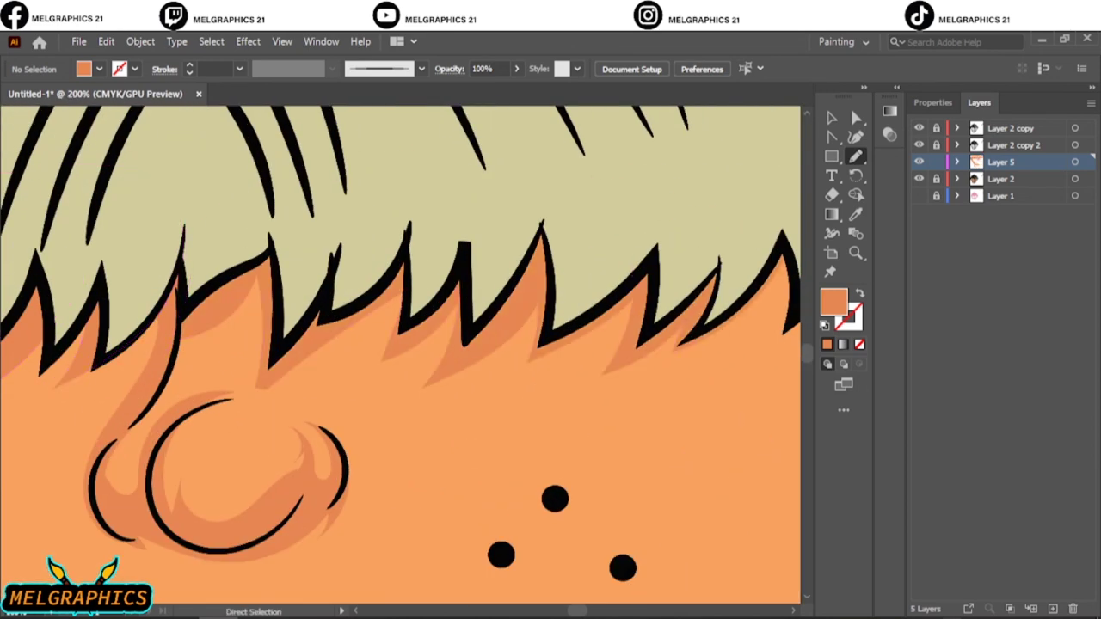
{"action": "scroll", "coordinate": [579, 253], "scroll_direction": "right", "scroll_amount": 5}
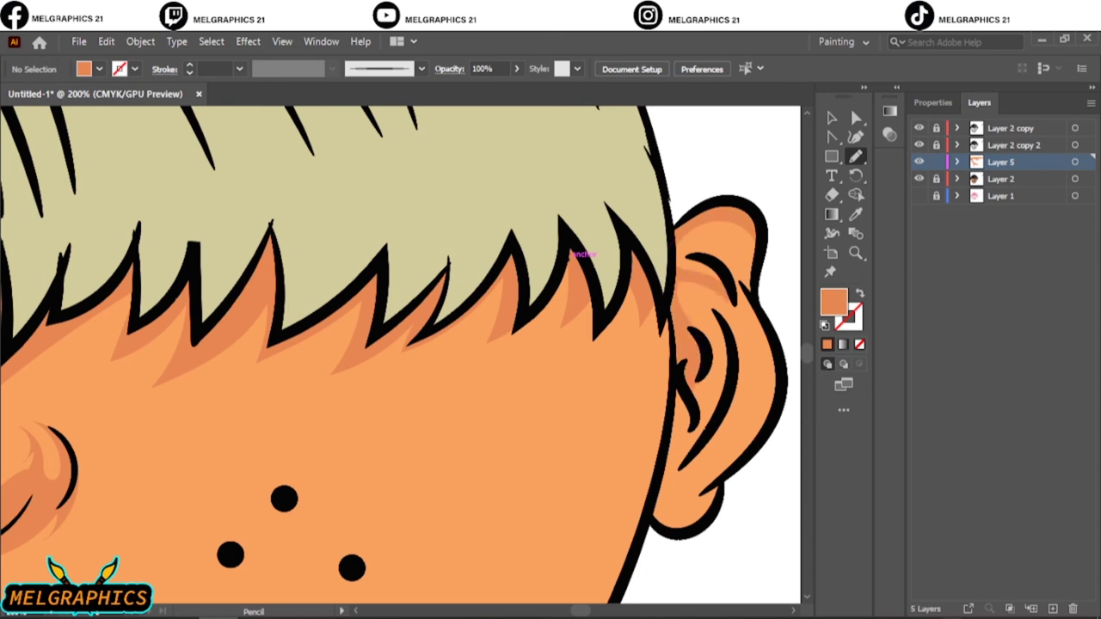
{"action": "key", "text": "ctrl+0"}
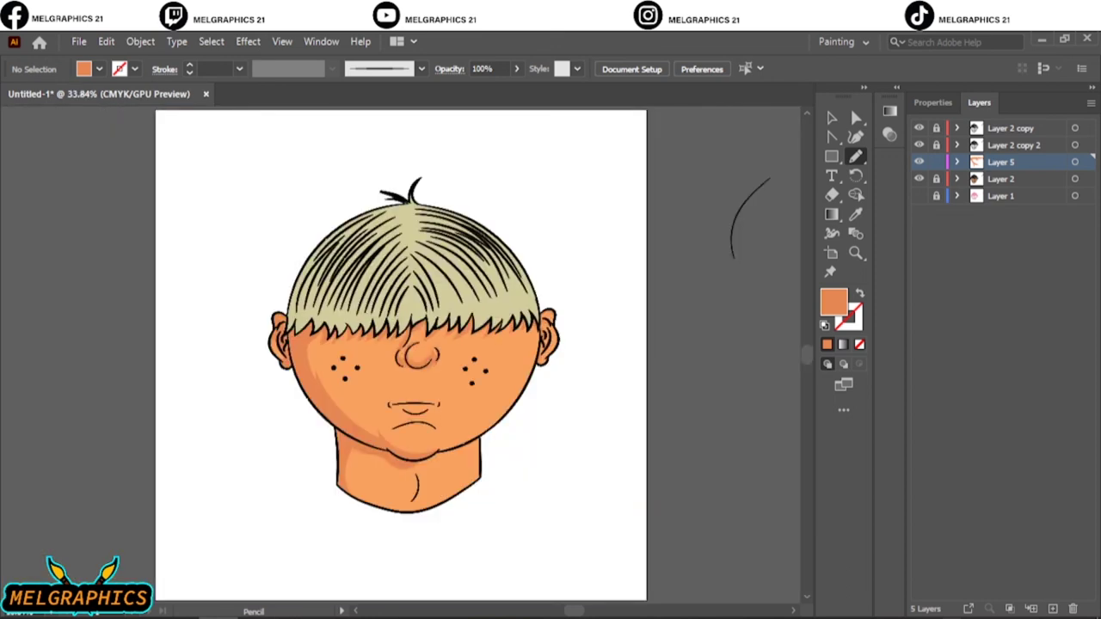
Draw shadow shapes under the lower lip and along the right jaw edge.
{"action": "scroll", "coordinate": [418, 413], "scroll_direction": "up", "scroll_amount": 3}
{"action": "scroll", "coordinate": [417, 404], "scroll_direction": "up", "scroll_amount": 2}
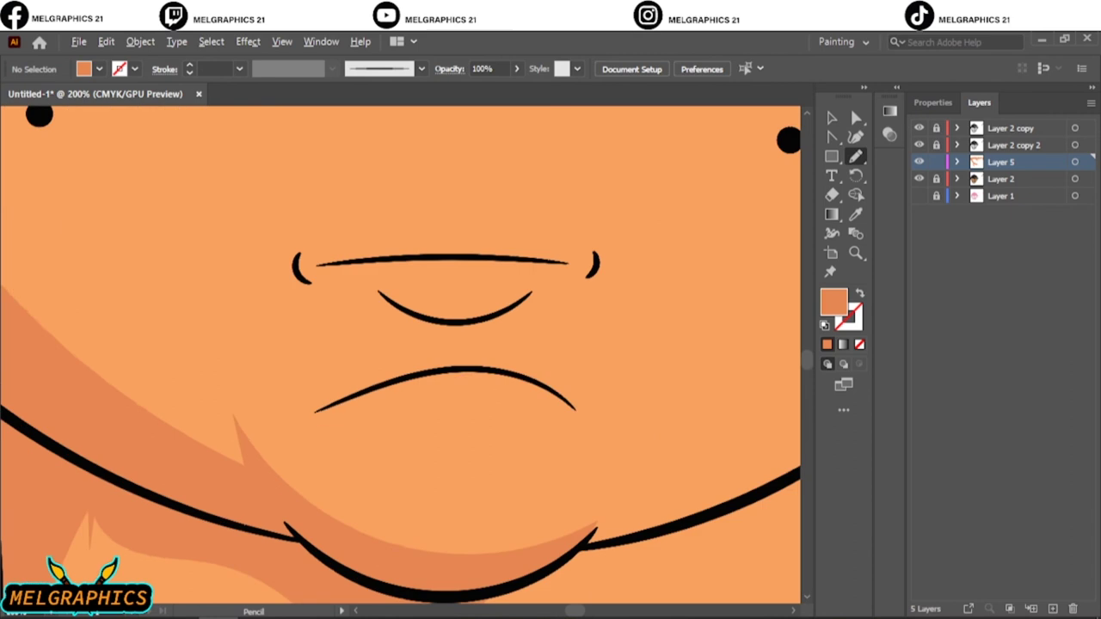
{"action": "left_click_drag", "start_coordinate": [254, 499], "coordinate": [318, 546]}
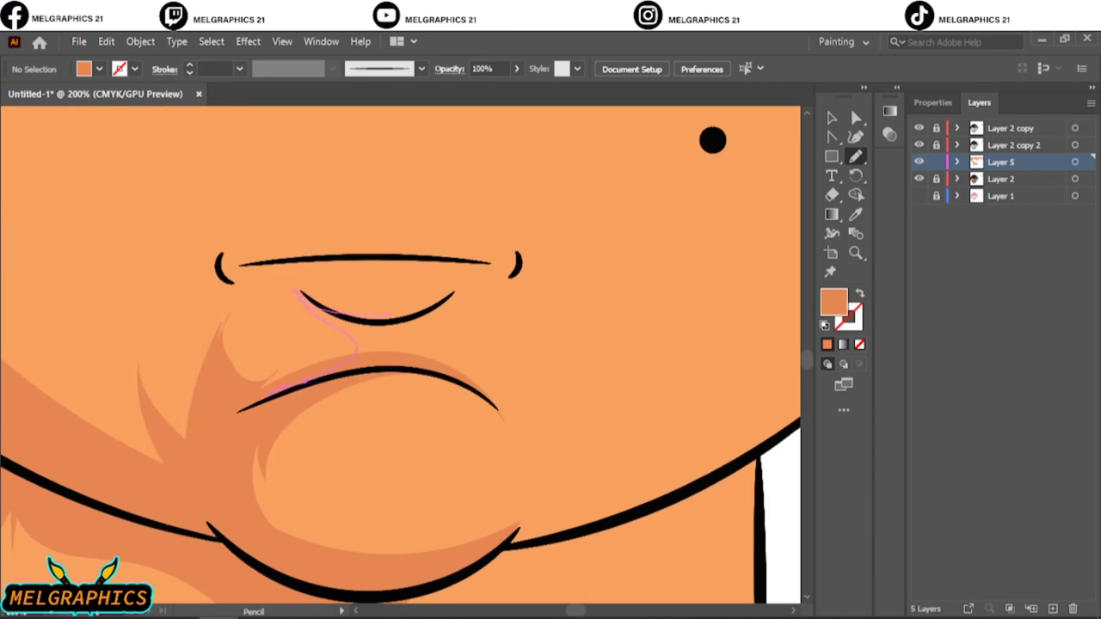
{"action": "key", "text": "ctrl+0"}
{"action": "key", "text": "ctrl+plus"}
{"action": "key", "text": "ctrl+plus"}
{"action": "key", "text": "ctrl+plus"}
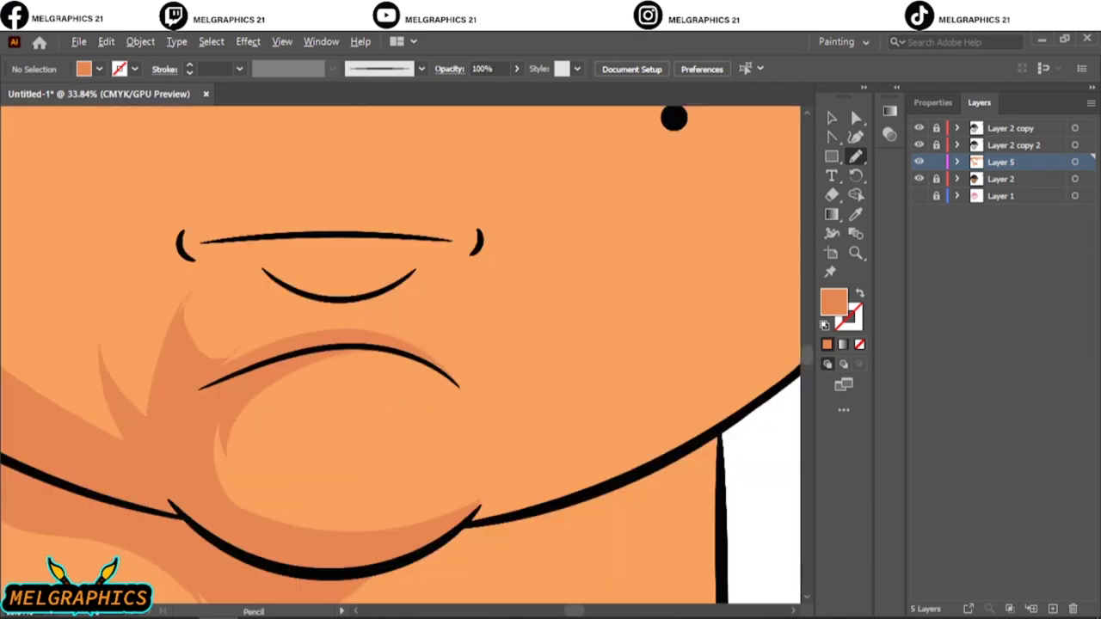
{"action": "scroll", "coordinate": [400, 353], "scroll_direction": "up", "scroll_amount": 2}
{"action": "key", "text": "ctrl+0"}
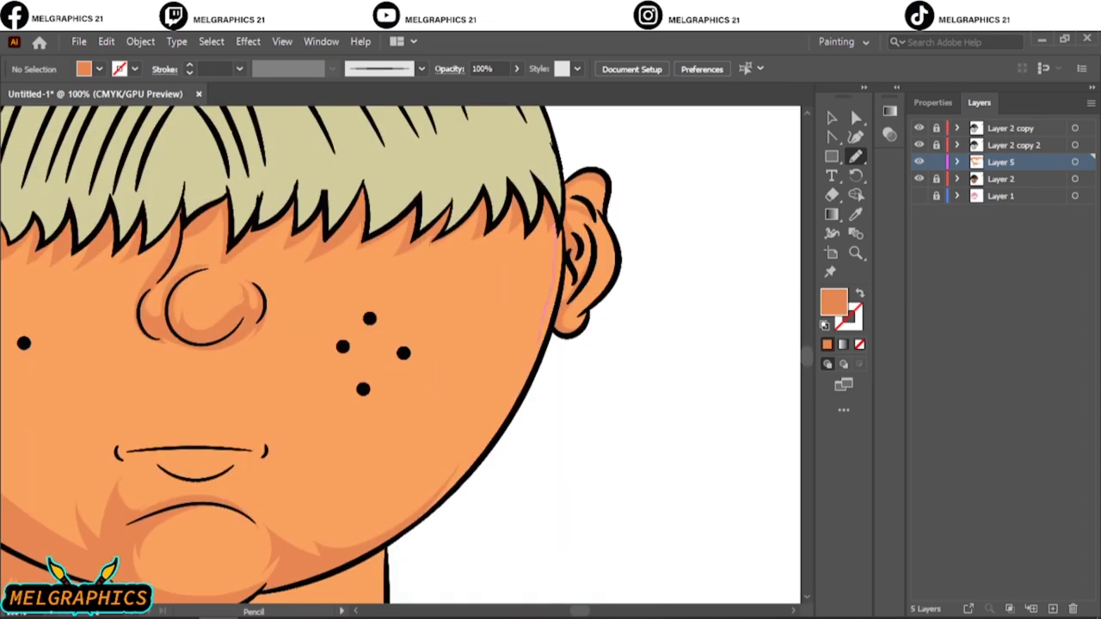
{"action": "left_click_drag", "start_coordinate": [439, 499], "coordinate": [555, 288]}
{"action": "key", "text": "ctrl+0"}
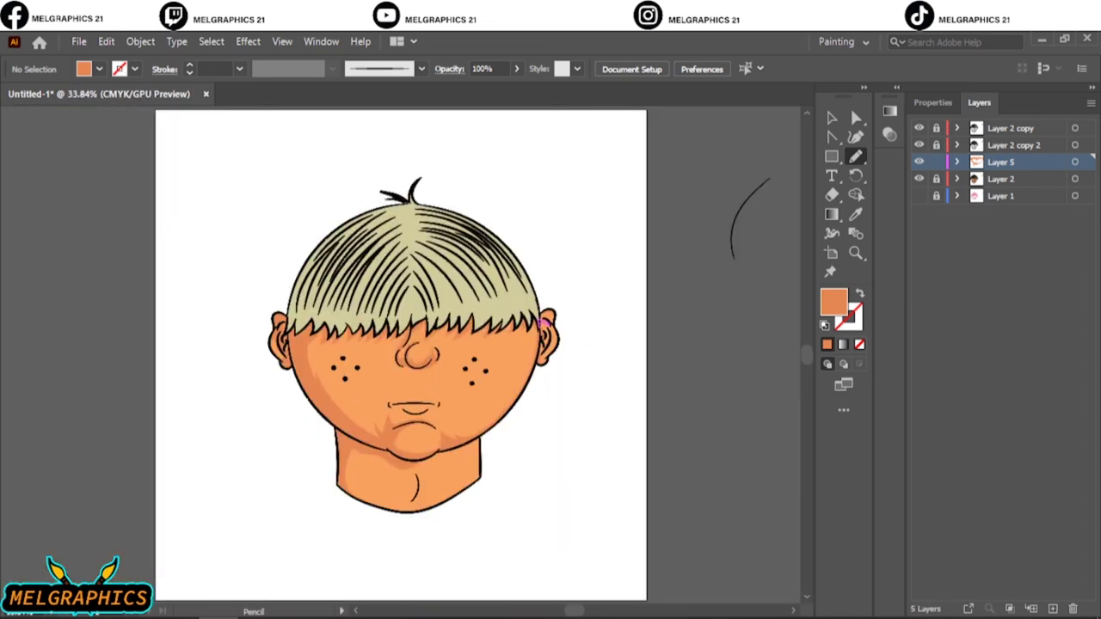
Add a new layer and set the fill colour to red-brown BF693D.
{"action": "left_click", "coordinate": [1053, 609]}
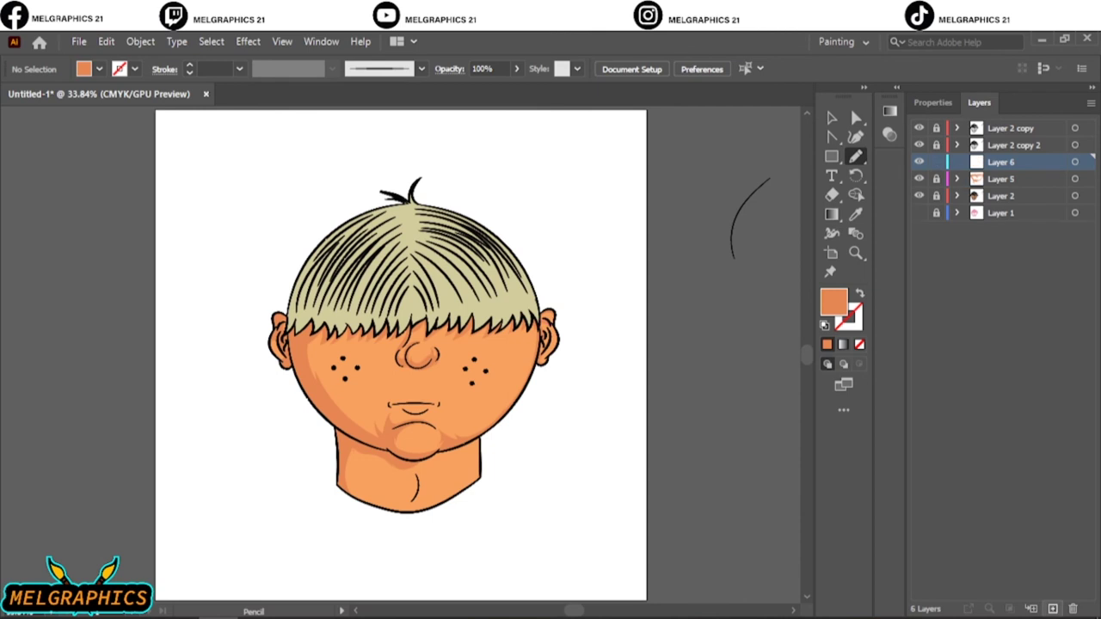
{"action": "scroll", "coordinate": [310, 335], "scroll_direction": "up", "scroll_amount": 4}
{"action": "double_click", "coordinate": [834, 301]}
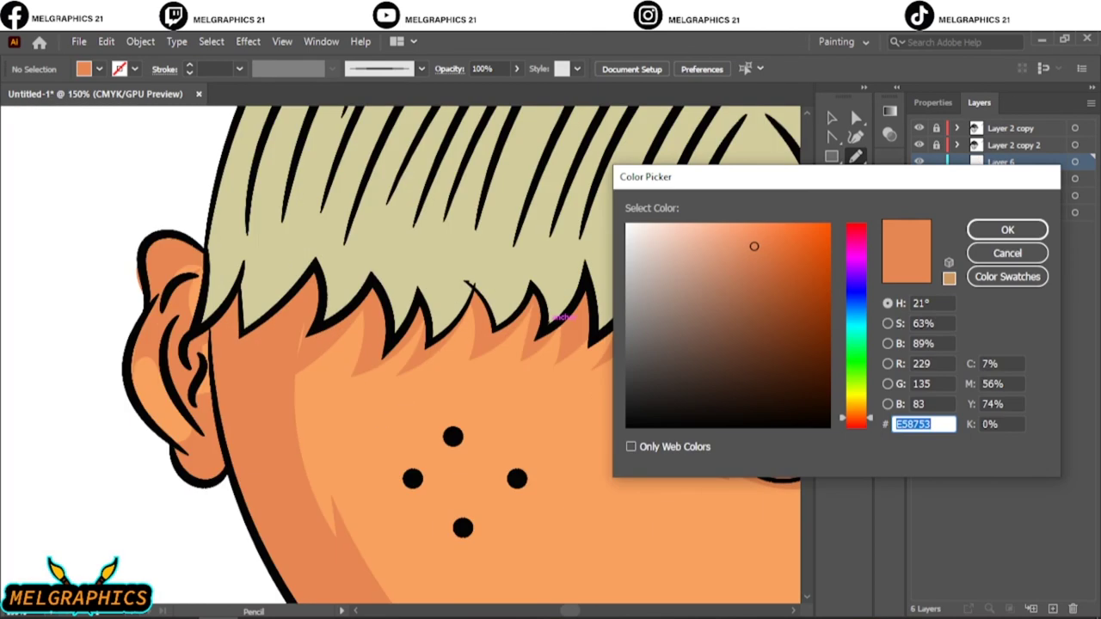
{"action": "left_click_drag", "start_coordinate": [755, 246], "coordinate": [764, 275]}
{"action": "left_click", "coordinate": [1007, 229]}
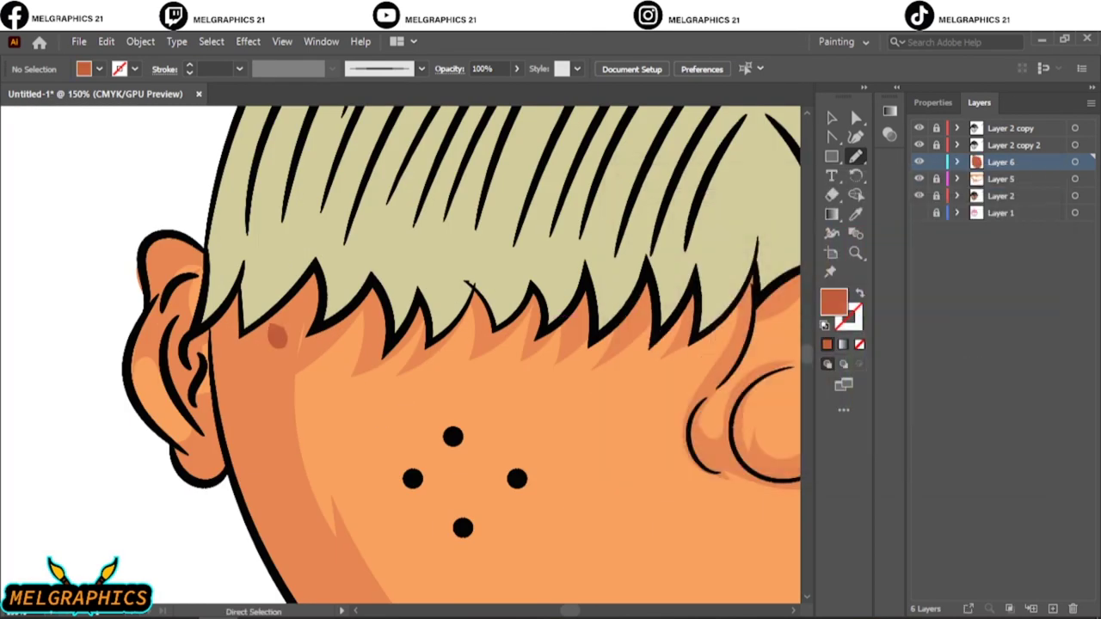
Draw red-brown shadow shapes under the hair spikes with the Pencil tool.
{"action": "scroll", "coordinate": [619, 246], "scroll_direction": "up", "scroll_amount": 2}
{"action": "left_click_drag", "start_coordinate": [221, 375], "coordinate": [318, 230]}
{"action": "left_click_drag", "start_coordinate": [430, 263], "coordinate": [392, 417]}
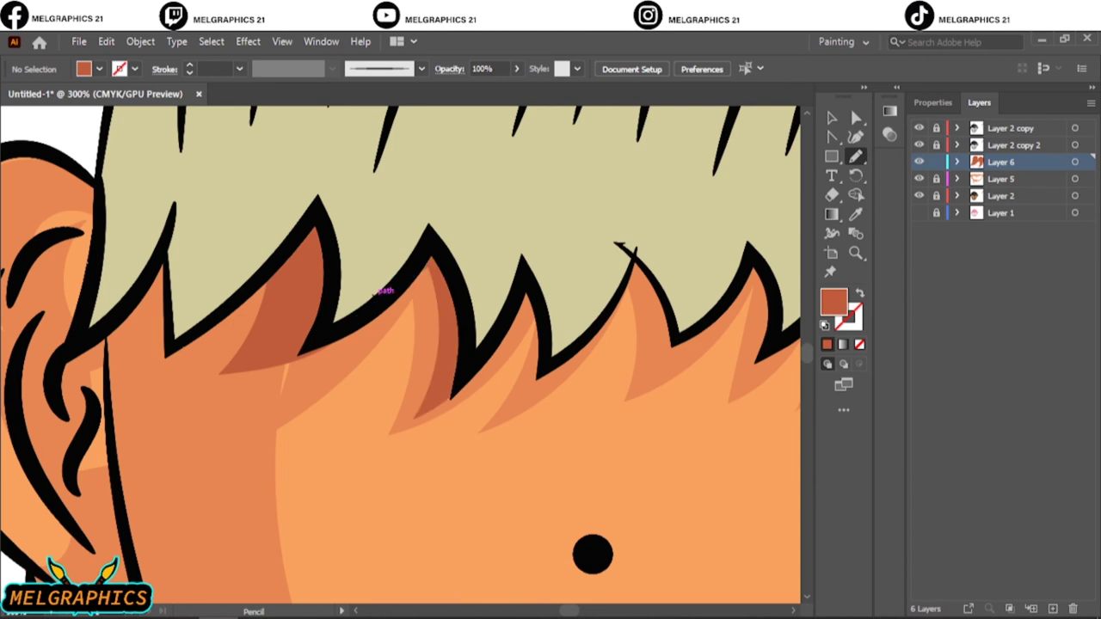
{"action": "left_click_drag", "start_coordinate": [526, 297], "coordinate": [508, 408]}
{"action": "left_click_drag", "start_coordinate": [632, 275], "coordinate": [662, 374]}
{"action": "key", "text": "ctrl+0"}
{"action": "scroll", "coordinate": [377, 316], "scroll_direction": "up", "scroll_amount": 5}
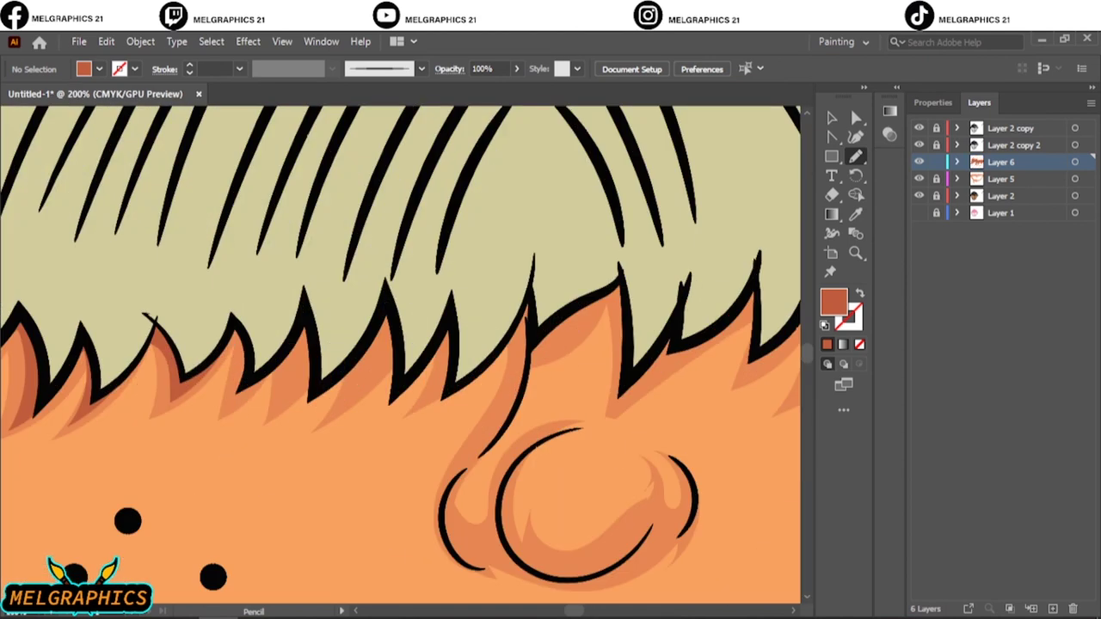
{"action": "left_click_drag", "start_coordinate": [251, 332], "coordinate": [231, 401]}
{"action": "left_click_drag", "start_coordinate": [306, 329], "coordinate": [282, 404]}
{"action": "left_click_drag", "start_coordinate": [392, 323], "coordinate": [353, 404]}
{"action": "left_click_drag", "start_coordinate": [452, 335], "coordinate": [422, 404]}
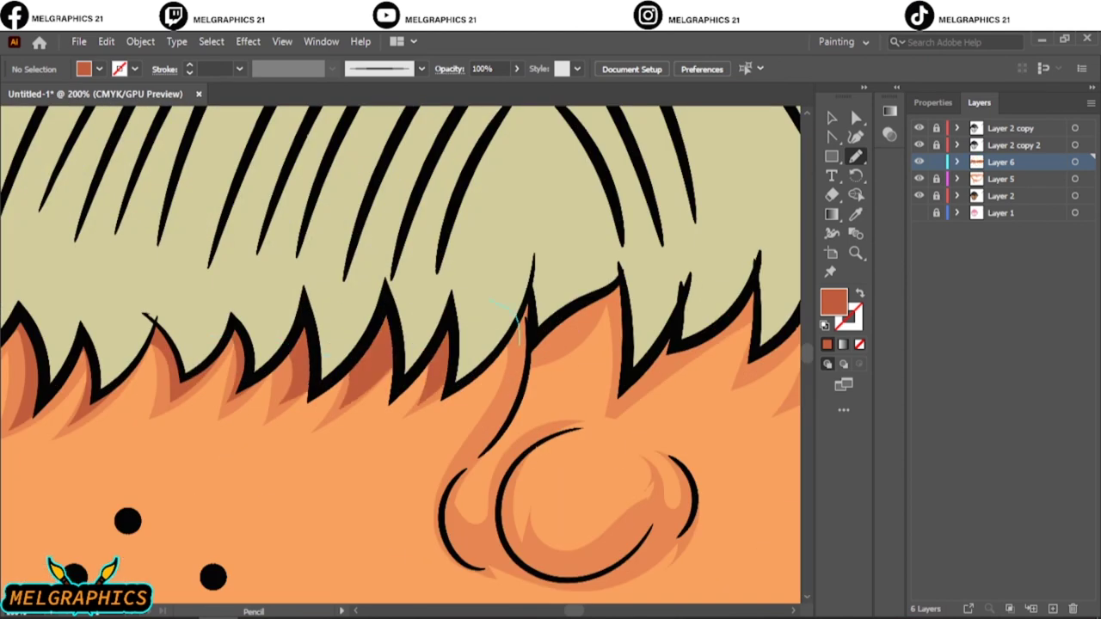
Add more red-brown shadows under the fringe spikes.
{"action": "left_click_drag", "start_coordinate": [518, 318], "coordinate": [673, 366]}
{"action": "scroll", "coordinate": [673, 365], "scroll_direction": "right", "scroll_amount": 5}
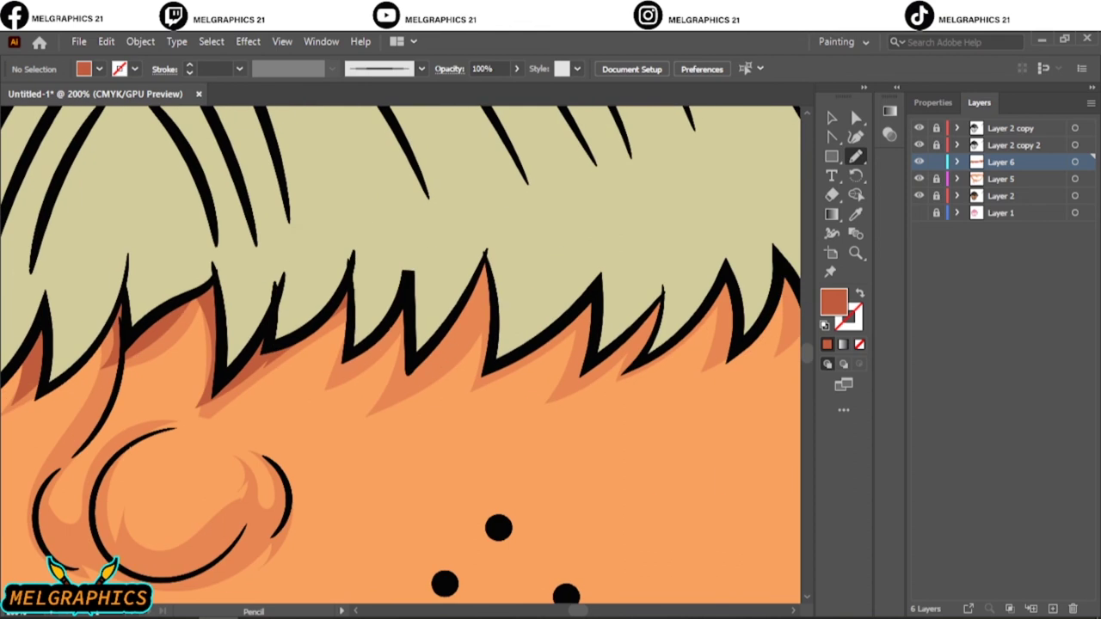
{"action": "left_click_drag", "start_coordinate": [344, 297], "coordinate": [413, 368]}
{"action": "left_click_drag", "start_coordinate": [480, 320], "coordinate": [568, 239]}
{"action": "left_click_drag", "start_coordinate": [662, 297], "coordinate": [603, 379]}
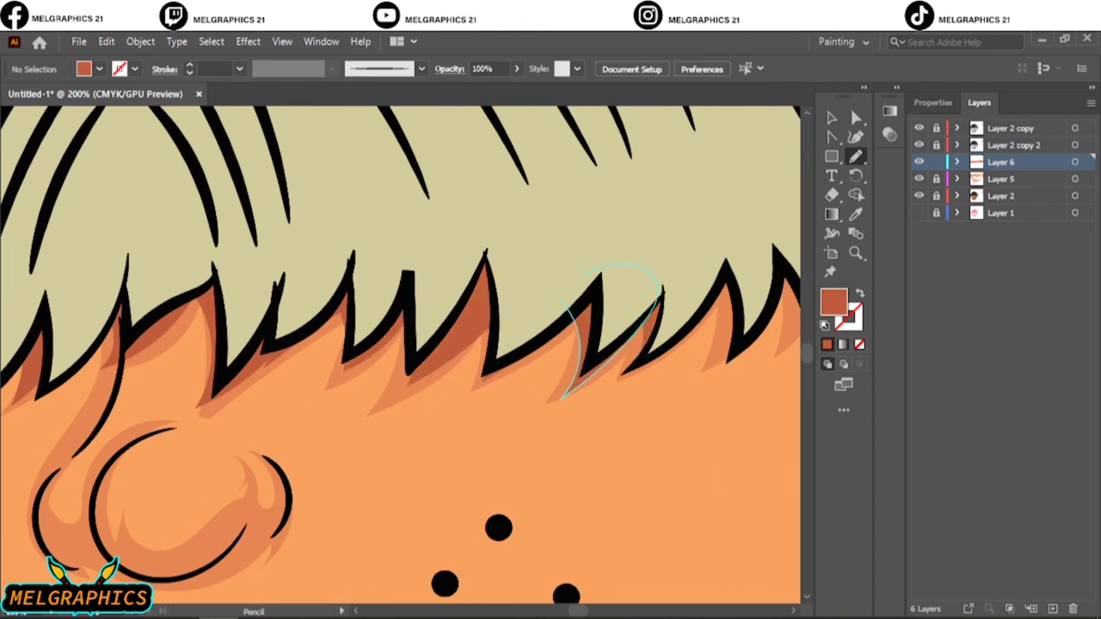
{"action": "scroll", "coordinate": [636, 362], "scroll_direction": "right", "scroll_amount": 2}
{"action": "mouse_move", "coordinate": [602, 274]}
{"action": "left_mouse_down"}
{"action": "mouse_move", "coordinate": [622, 294]}
{"action": "mouse_move", "coordinate": [612, 282]}
{"action": "left_mouse_up"}
{"action": "scroll", "coordinate": [344, 454], "scroll_direction": "left", "scroll_amount": 3}
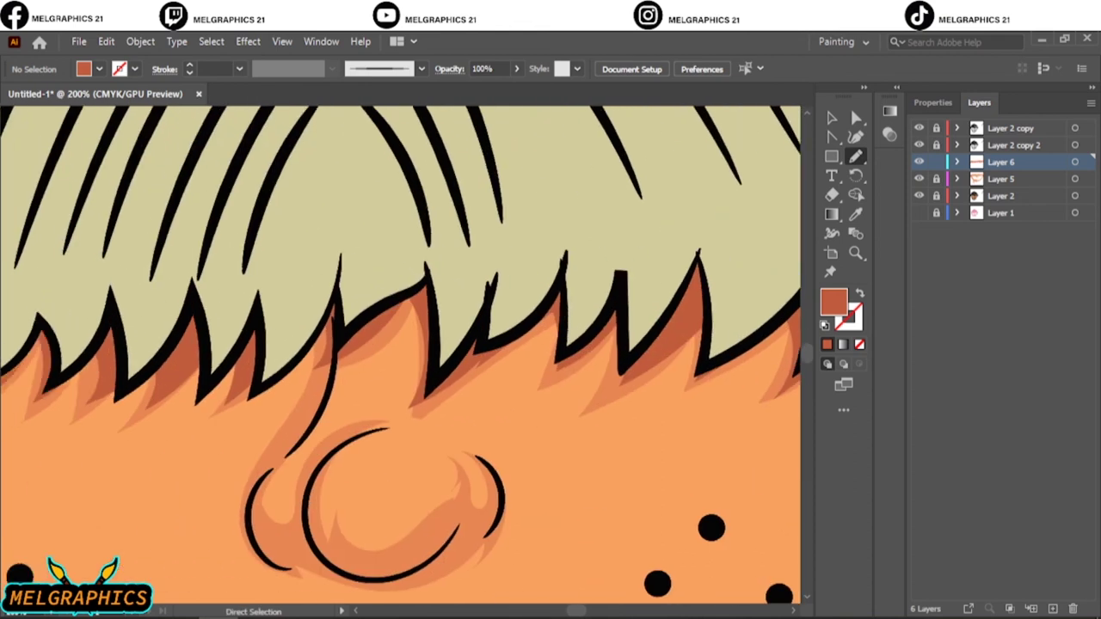
{"action": "scroll", "coordinate": [344, 455], "scroll_direction": "up", "scroll_amount": 2}
Shade around the bottom of the nose and inside the left nostril.
{"action": "left_click_drag", "start_coordinate": [347, 457], "coordinate": [352, 454]}
{"action": "mouse_move", "coordinate": [467, 108]}
{"action": "left_mouse_down"}
{"action": "mouse_move", "coordinate": [397, 330]}
{"action": "mouse_move", "coordinate": [288, 542]}
{"action": "left_mouse_up"}
{"action": "scroll", "coordinate": [551, 344], "scroll_direction": "down", "scroll_amount": 2}
{"action": "scroll", "coordinate": [550, 344], "scroll_direction": "right", "scroll_amount": 2}
{"action": "mouse_move", "coordinate": [187, 264]}
{"action": "left_mouse_down"}
{"action": "mouse_move", "coordinate": [488, 493]}
{"action": "mouse_move", "coordinate": [185, 258]}
{"action": "left_mouse_up"}
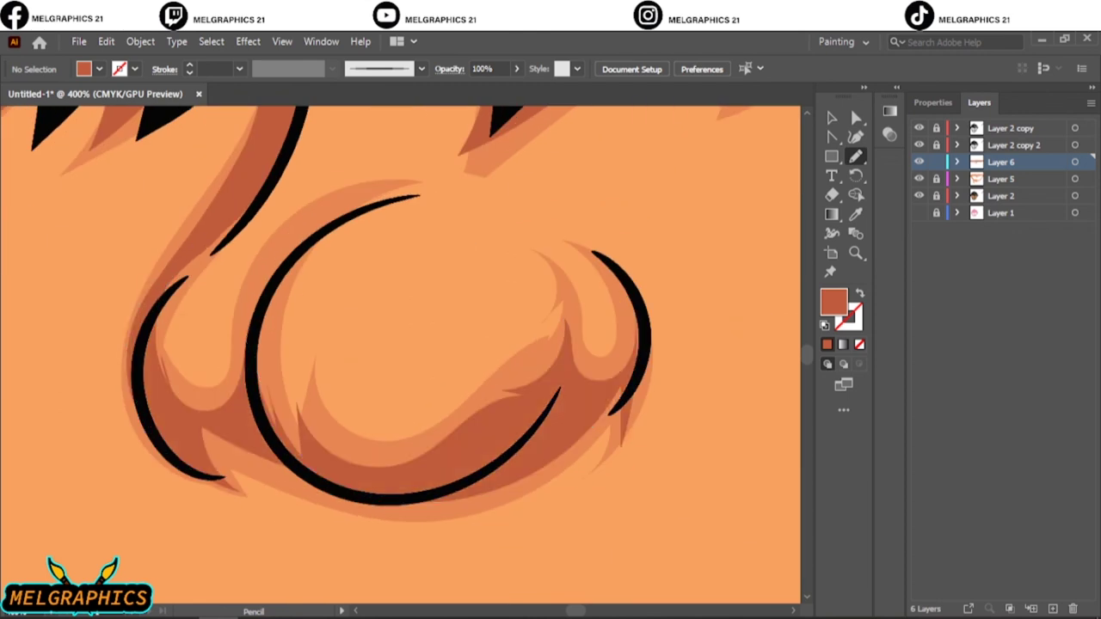
{"action": "left_click_drag", "start_coordinate": [250, 412], "coordinate": [141, 417]}
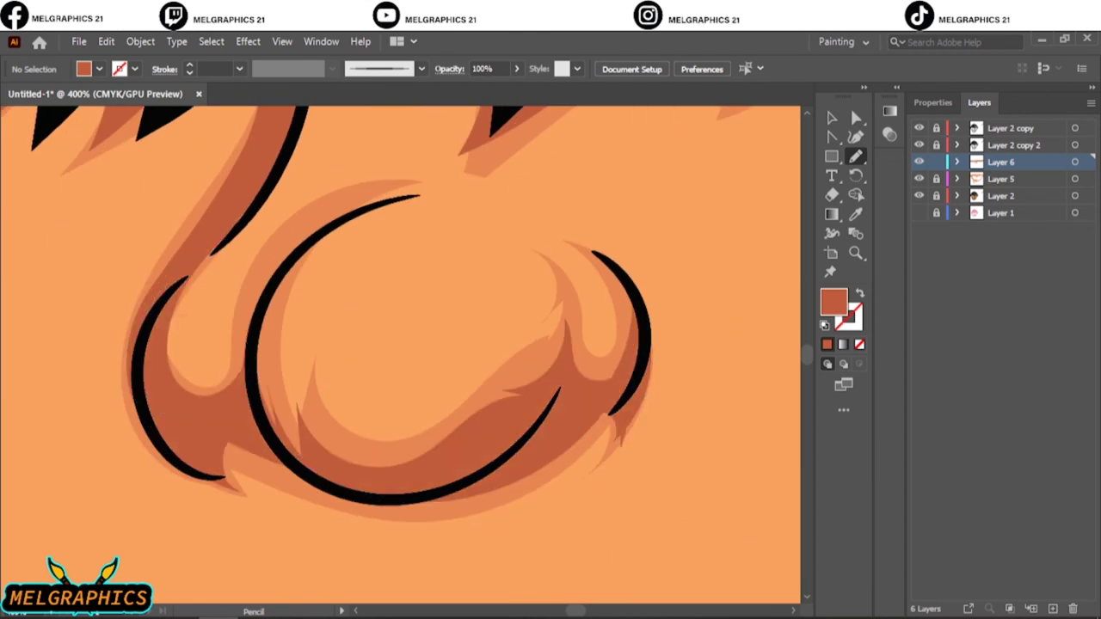
Draw red-brown shadow strokes inside the ear, upper and lower.
{"action": "key", "text": "ctrl+0"}
{"action": "scroll", "coordinate": [285, 331], "scroll_direction": "up", "scroll_amount": 5}
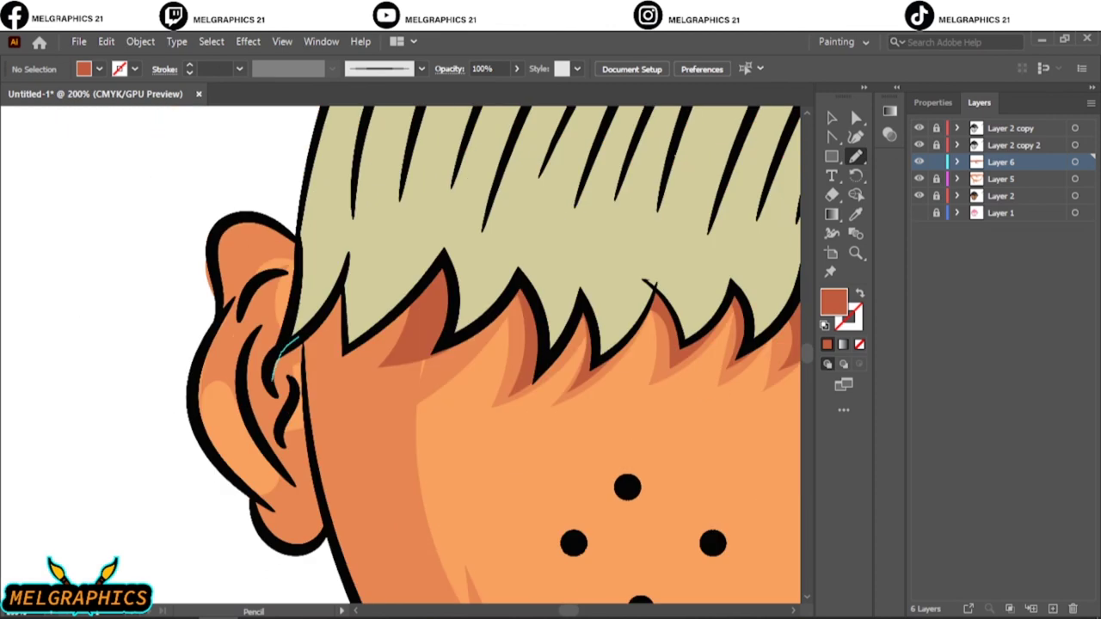
{"action": "left_click_drag", "start_coordinate": [272, 381], "coordinate": [297, 266]}
{"action": "mouse_move", "coordinate": [292, 403]}
{"action": "left_mouse_down"}
{"action": "mouse_move", "coordinate": [316, 487]}
{"action": "mouse_move", "coordinate": [293, 405]}
{"action": "left_mouse_up"}
{"action": "left_click_drag", "start_coordinate": [247, 354], "coordinate": [207, 387]}
{"action": "left_click_drag", "start_coordinate": [249, 224], "coordinate": [258, 318]}
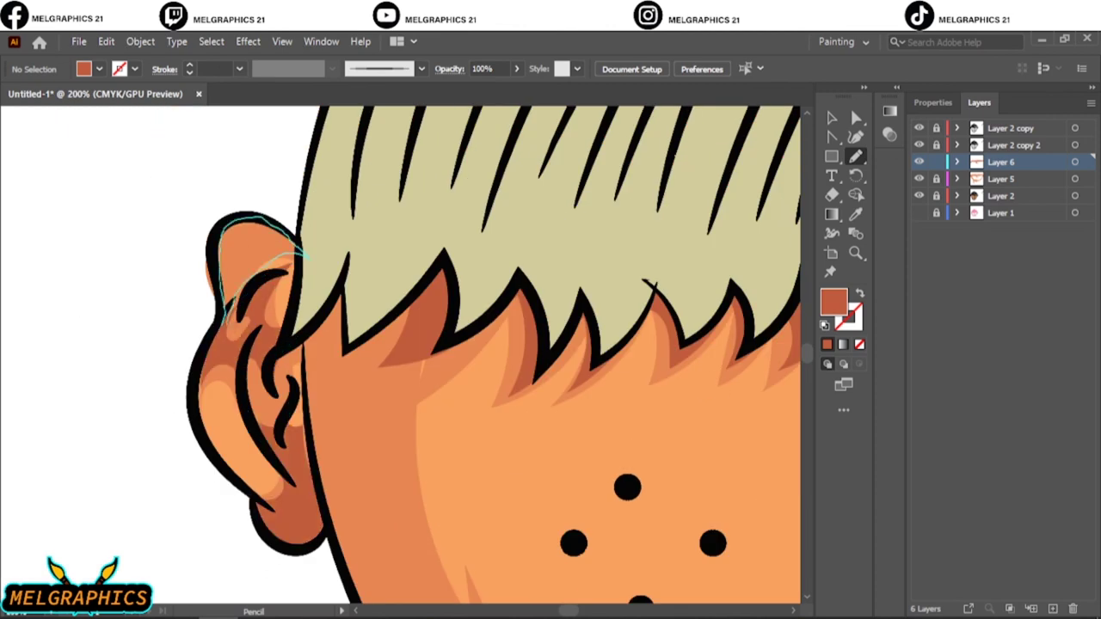
{"action": "scroll", "coordinate": [258, 327], "scroll_direction": "down", "scroll_amount": 5}
{"action": "key", "text": "i"}
{"action": "scroll", "coordinate": [401, 344], "scroll_direction": "up", "scroll_amount": 5}
Choose a red-brown fill colour and switch to the Pencil tool.
{"action": "double_click", "coordinate": [833, 302]}
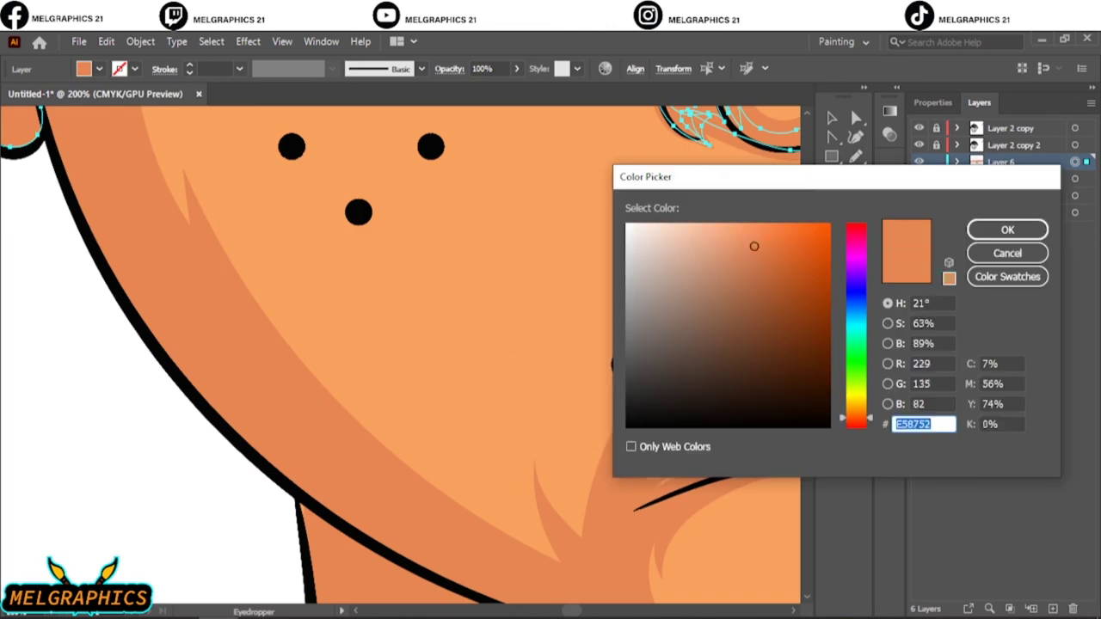
{"action": "left_click", "coordinate": [758, 281]}
{"action": "key", "text": "Return"}
{"action": "key", "text": "ctrl+0"}
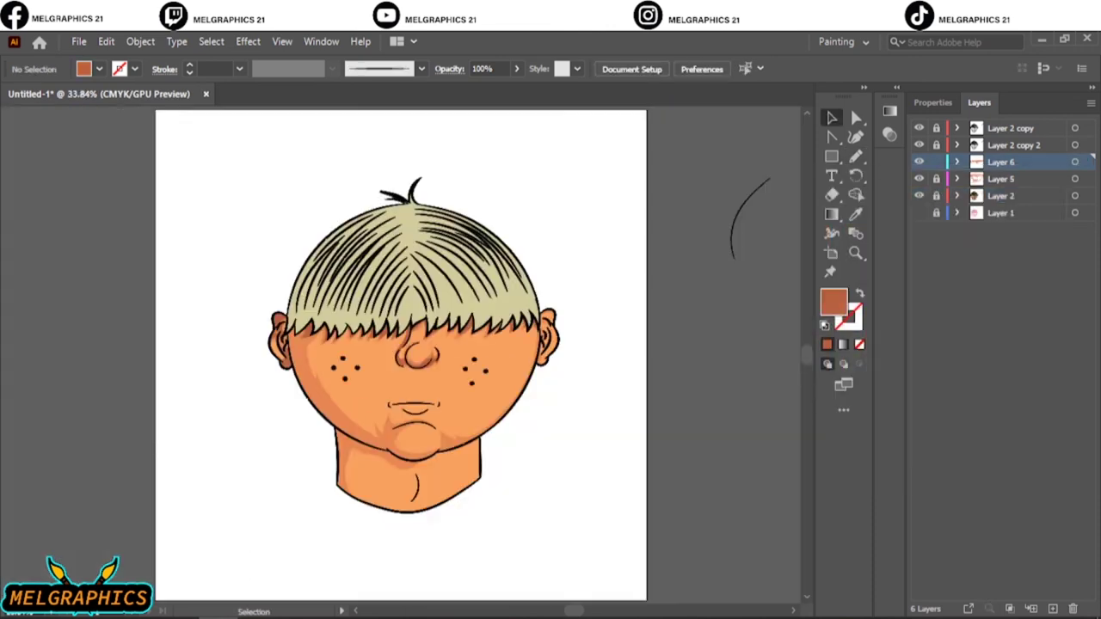
{"action": "scroll", "coordinate": [324, 364], "scroll_direction": "up", "scroll_amount": 5}
{"action": "key", "text": "n"}
Draw closed shadow shapes along the left cheek edge and around the chin.
{"action": "left_click_drag", "start_coordinate": [289, 172], "coordinate": [258, 445]}
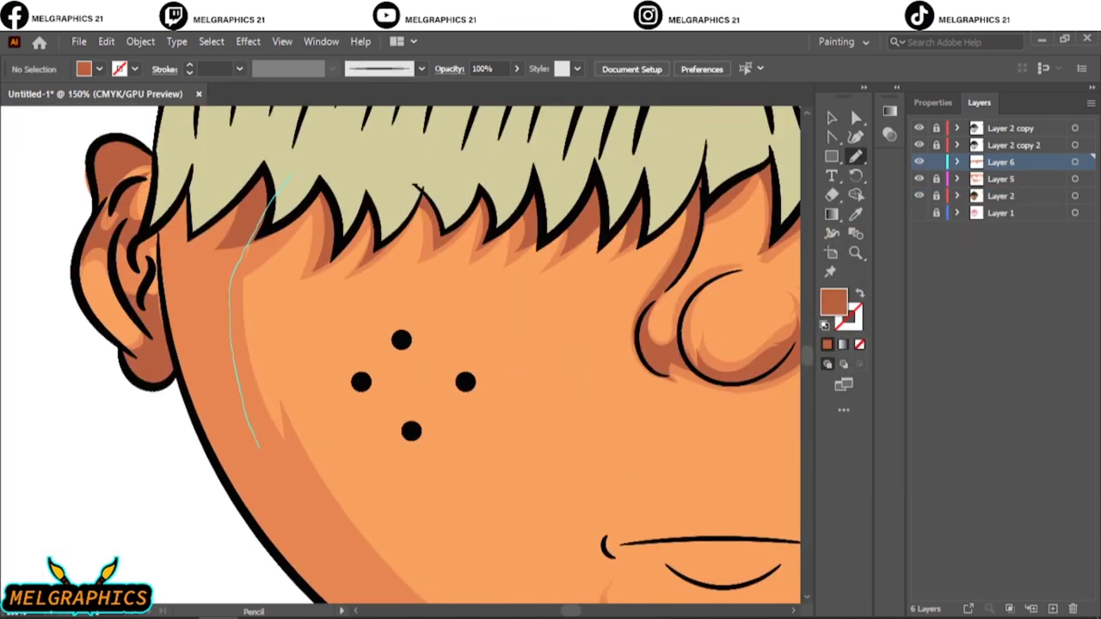
{"action": "left_click_drag", "start_coordinate": [266, 538], "coordinate": [163, 219]}
{"action": "left_click_drag", "start_coordinate": [387, 387], "coordinate": [155, 213]}
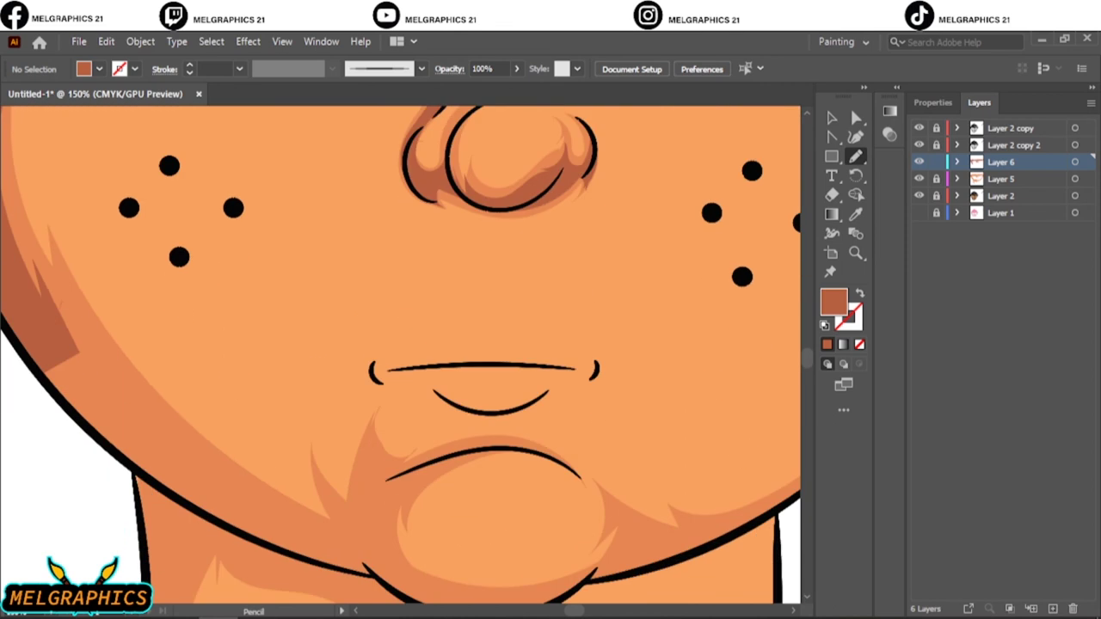
{"action": "mouse_move", "coordinate": [50, 316]}
{"action": "left_mouse_down"}
{"action": "mouse_move", "coordinate": [294, 501]}
{"action": "mouse_move", "coordinate": [129, 473]}
{"action": "left_mouse_up"}
{"action": "scroll", "coordinate": [409, 585], "scroll_direction": "up", "scroll_amount": 3}
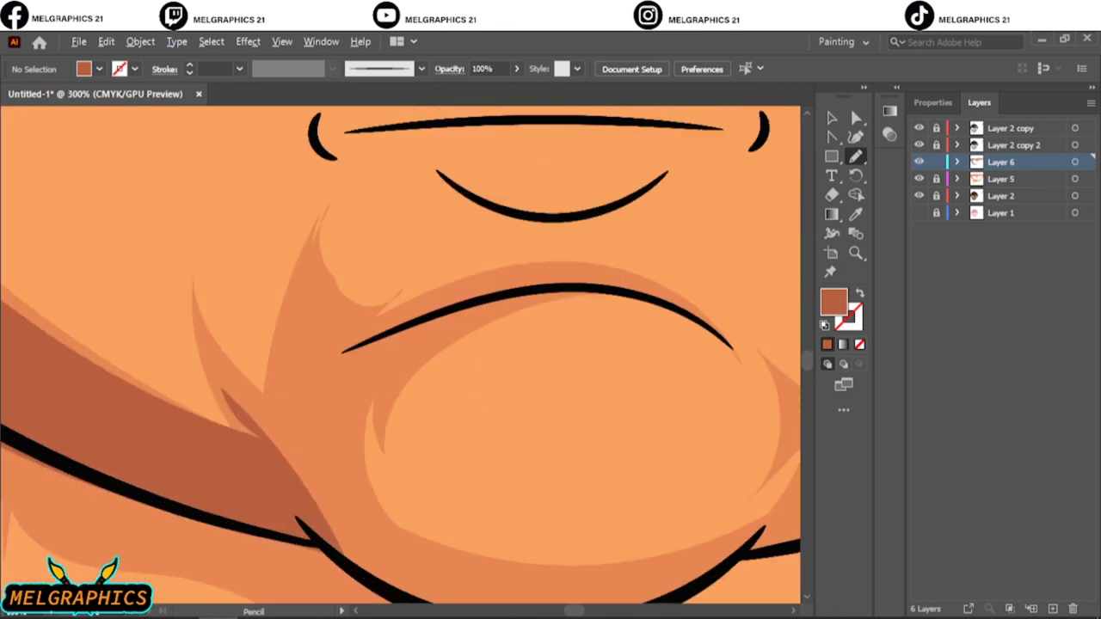
{"action": "scroll", "coordinate": [409, 585], "scroll_direction": "up", "scroll_amount": 1}
{"action": "left_click_drag", "start_coordinate": [198, 379], "coordinate": [149, 405]}
{"action": "mouse_move", "coordinate": [247, 442]}
{"action": "left_mouse_down"}
{"action": "mouse_move", "coordinate": [310, 198]}
{"action": "mouse_move", "coordinate": [361, 396]}
{"action": "mouse_move", "coordinate": [344, 603]}
{"action": "left_mouse_up"}
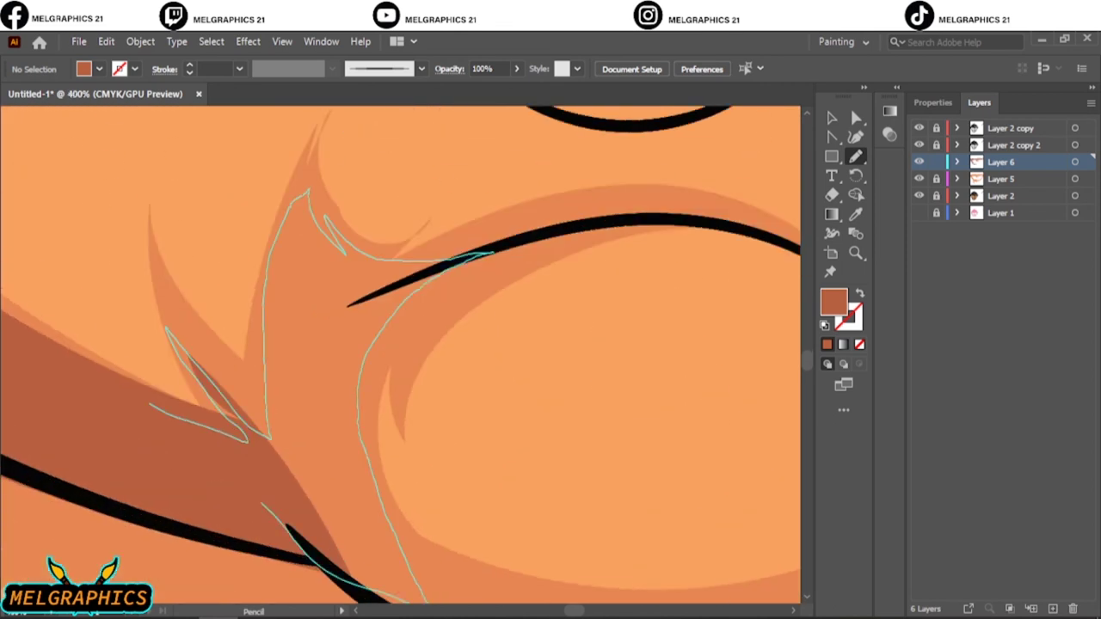
{"action": "key", "text": "ctrl+0"}
{"action": "scroll", "coordinate": [419, 461], "scroll_direction": "up", "scroll_amount": 5}
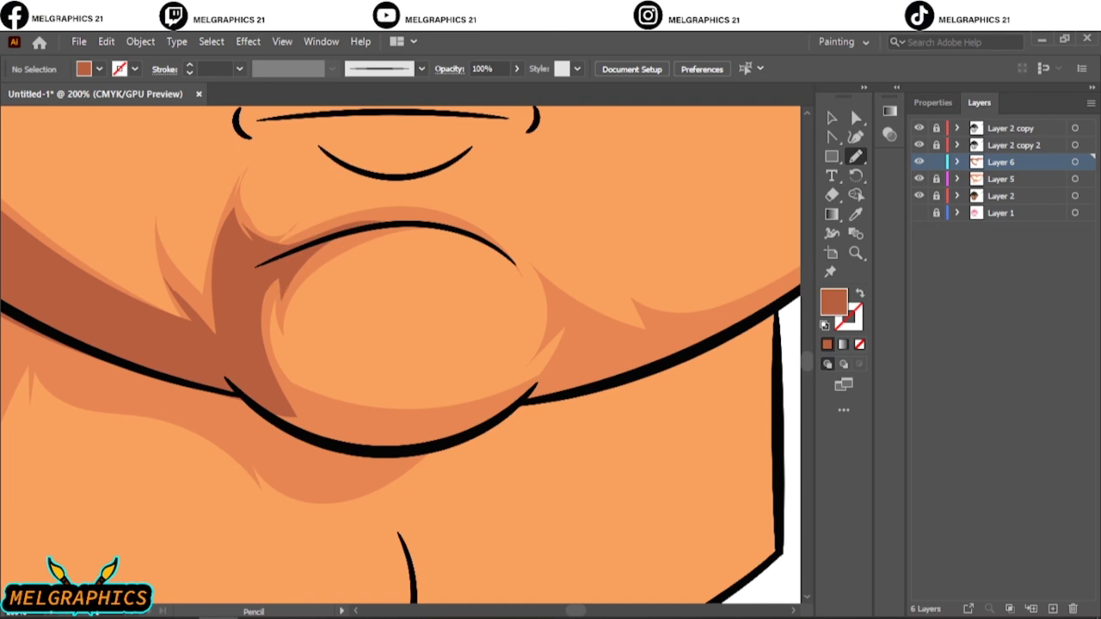
Add shadows along the bottom of the chin and down onto the neck.
{"action": "mouse_move", "coordinate": [274, 280]}
{"action": "left_mouse_down"}
{"action": "mouse_move", "coordinate": [449, 419]}
{"action": "mouse_move", "coordinate": [524, 382]}
{"action": "left_mouse_up"}
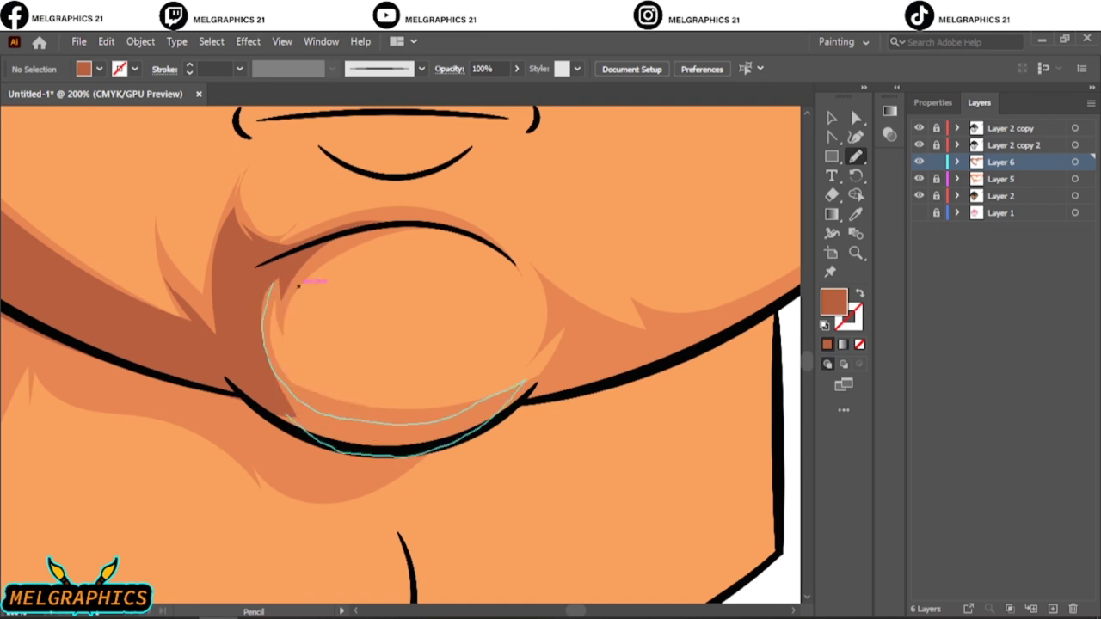
{"action": "key", "text": "ctrl+0"}
{"action": "scroll", "coordinate": [351, 487], "scroll_direction": "up", "scroll_amount": 5}
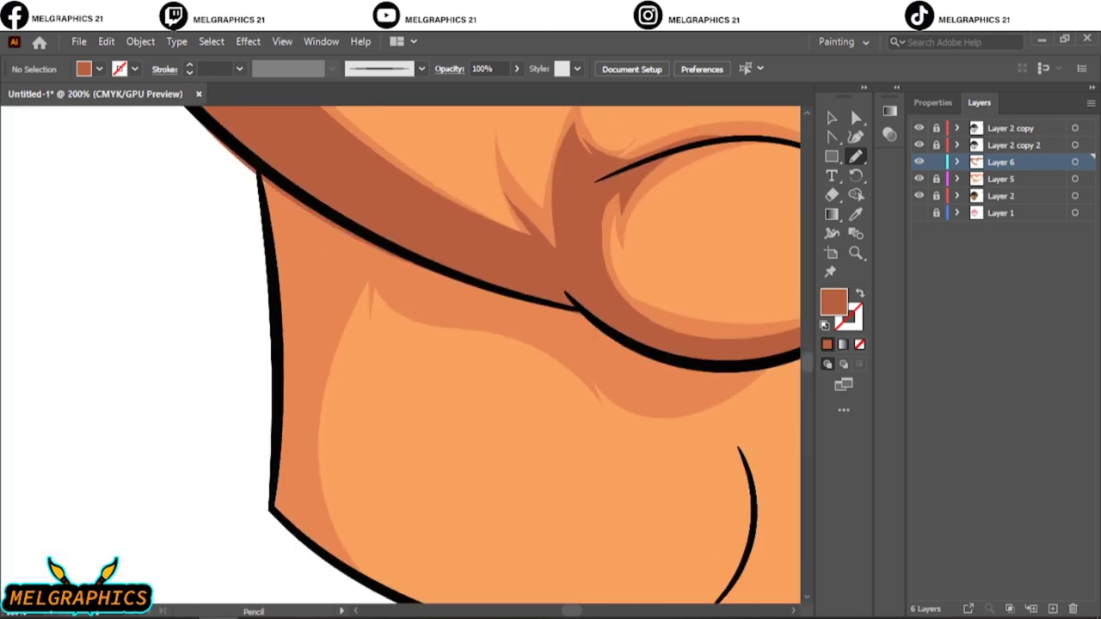
{"action": "mouse_move", "coordinate": [353, 571]}
{"action": "left_mouse_down"}
{"action": "mouse_move", "coordinate": [271, 238]}
{"action": "mouse_move", "coordinate": [344, 566]}
{"action": "left_mouse_up"}
{"action": "key", "text": "ctrl+0"}
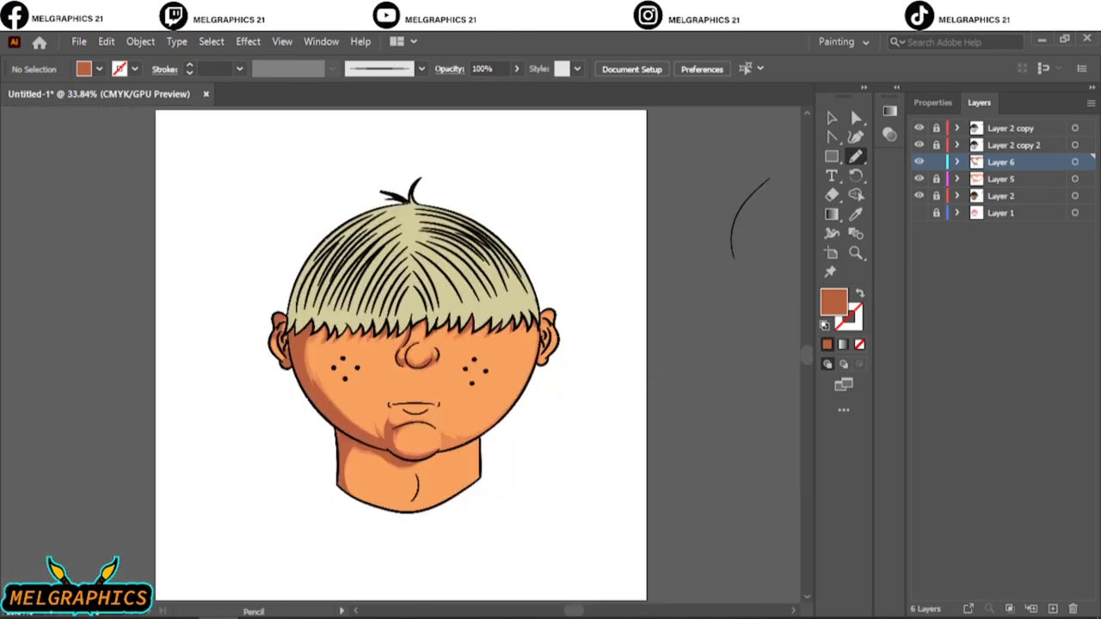
{"action": "scroll", "coordinate": [433, 442], "scroll_direction": "up", "scroll_amount": 5}
{"action": "left_click_drag", "start_coordinate": [403, 526], "coordinate": [369, 555]}
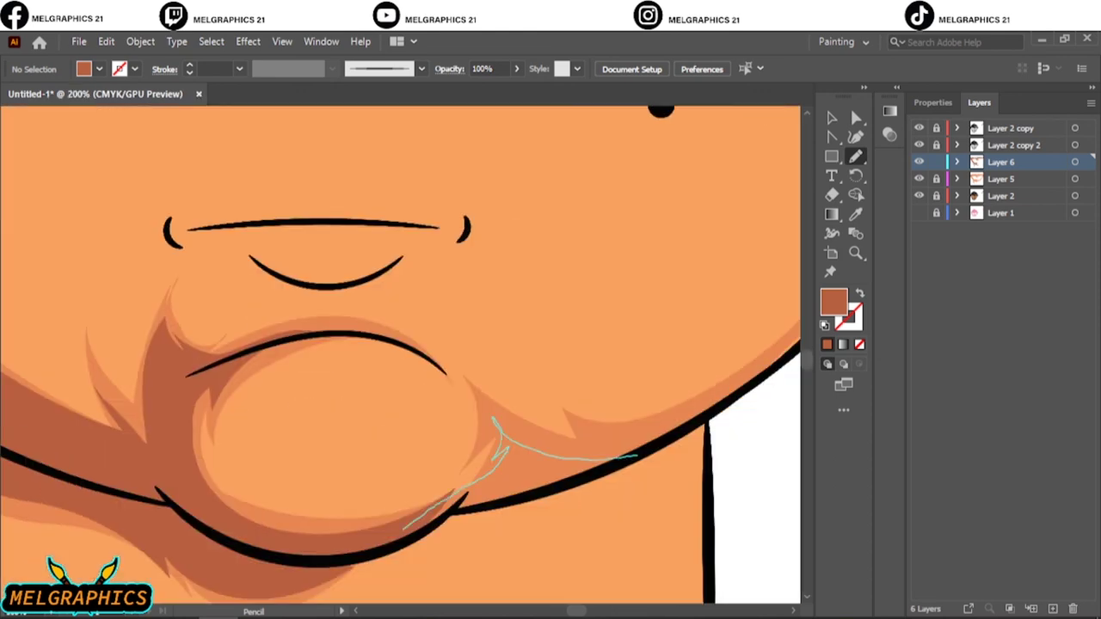
{"action": "key", "text": "ctrl+0"}
{"action": "scroll", "coordinate": [602, 319], "scroll_direction": "up", "scroll_amount": 5}
{"action": "scroll", "coordinate": [464, 258], "scroll_direction": "down", "scroll_amount": 2}
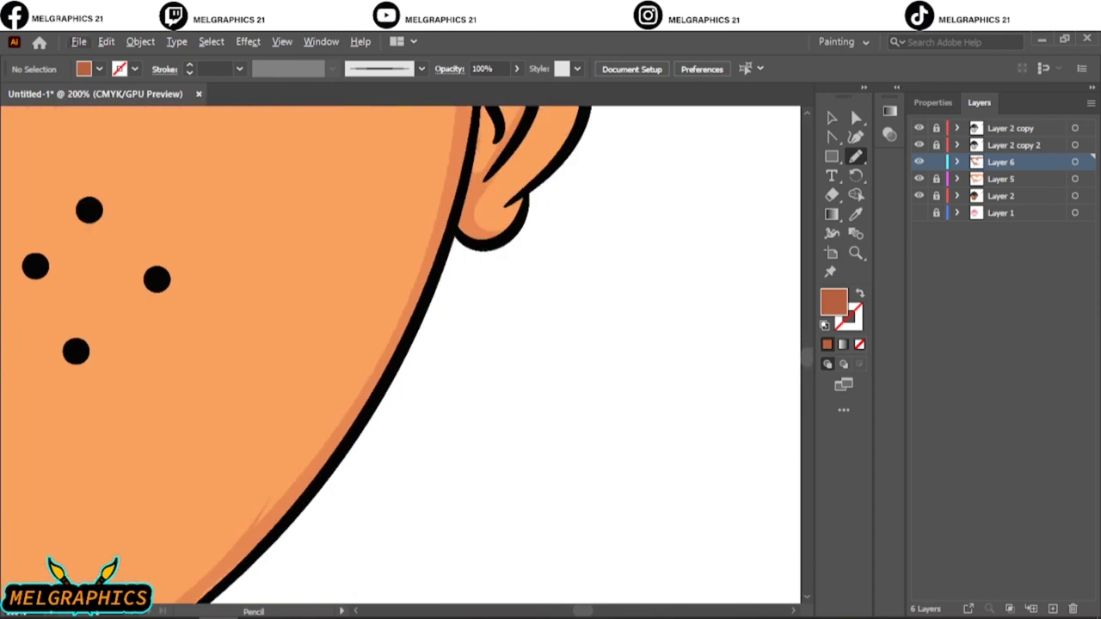
Undo a stray stroke, then shade the lower ear and the chin outline.
{"action": "left_click_drag", "start_coordinate": [461, 120], "coordinate": [468, 157]}
{"action": "key", "text": "ctrl+z"}
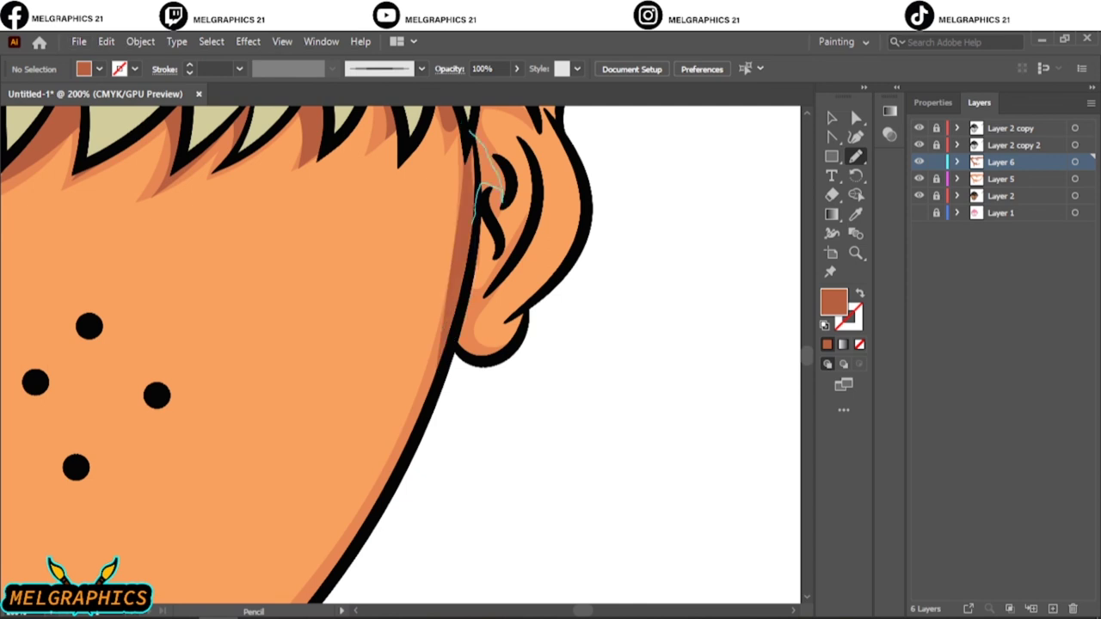
{"action": "left_click_drag", "start_coordinate": [501, 270], "coordinate": [498, 349]}
{"action": "scroll", "coordinate": [497, 349], "scroll_direction": "left", "scroll_amount": 3}
{"action": "scroll", "coordinate": [497, 349], "scroll_direction": "down", "scroll_amount": 5}
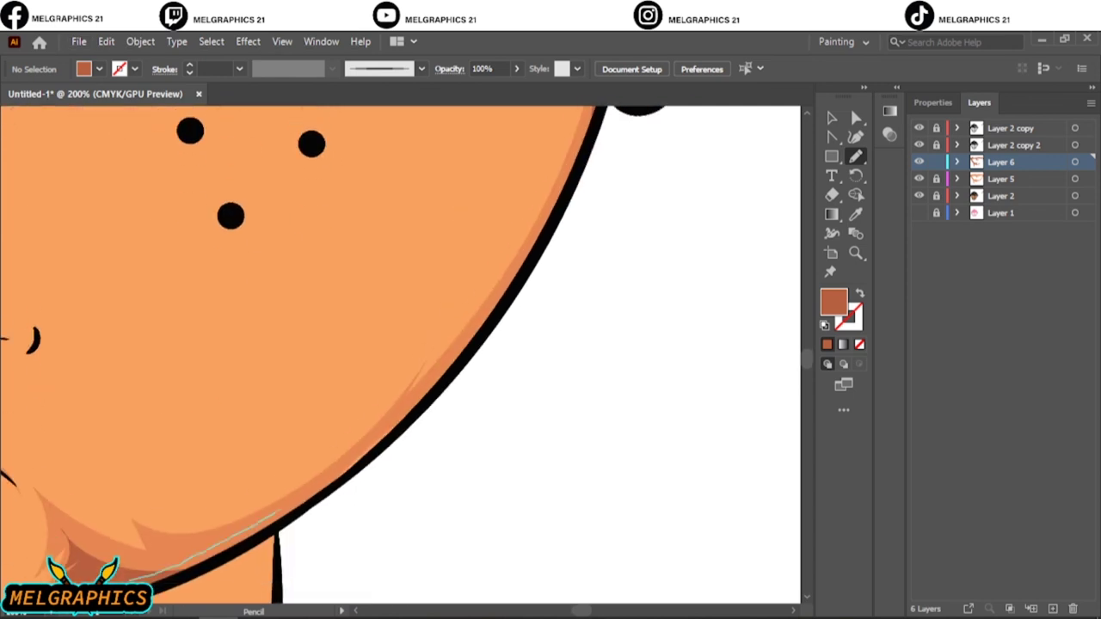
{"action": "left_click_drag", "start_coordinate": [134, 580], "coordinate": [503, 282]}
{"action": "key", "text": "ctrl+0"}
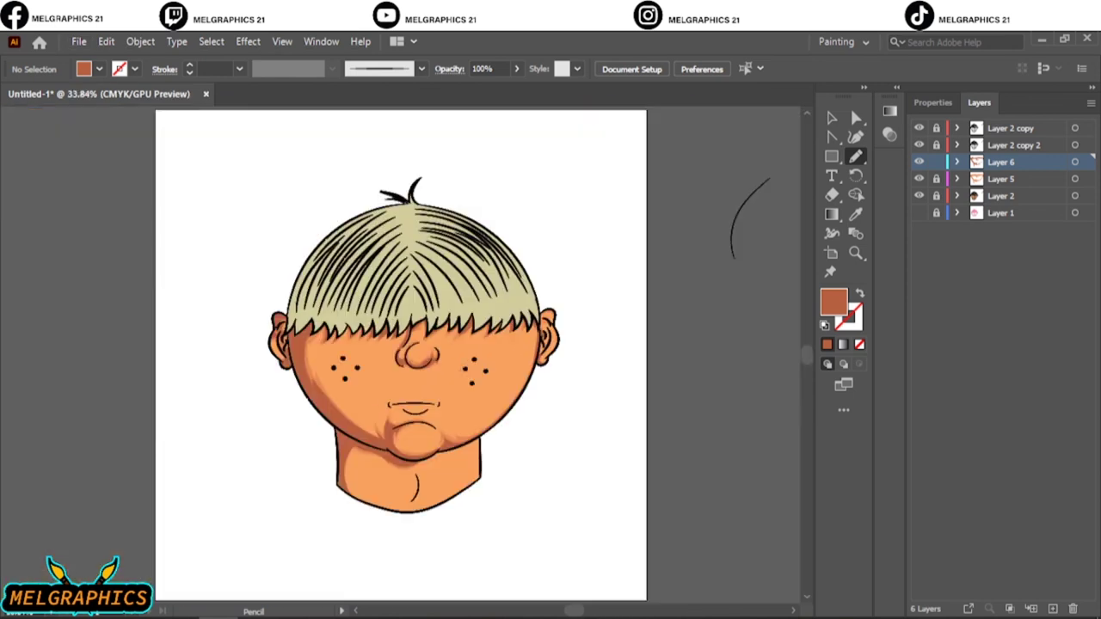
Draw small red-brown shadows beside the four freckles on the left cheek.
{"action": "scroll", "coordinate": [345, 372], "scroll_direction": "up", "scroll_amount": 3}
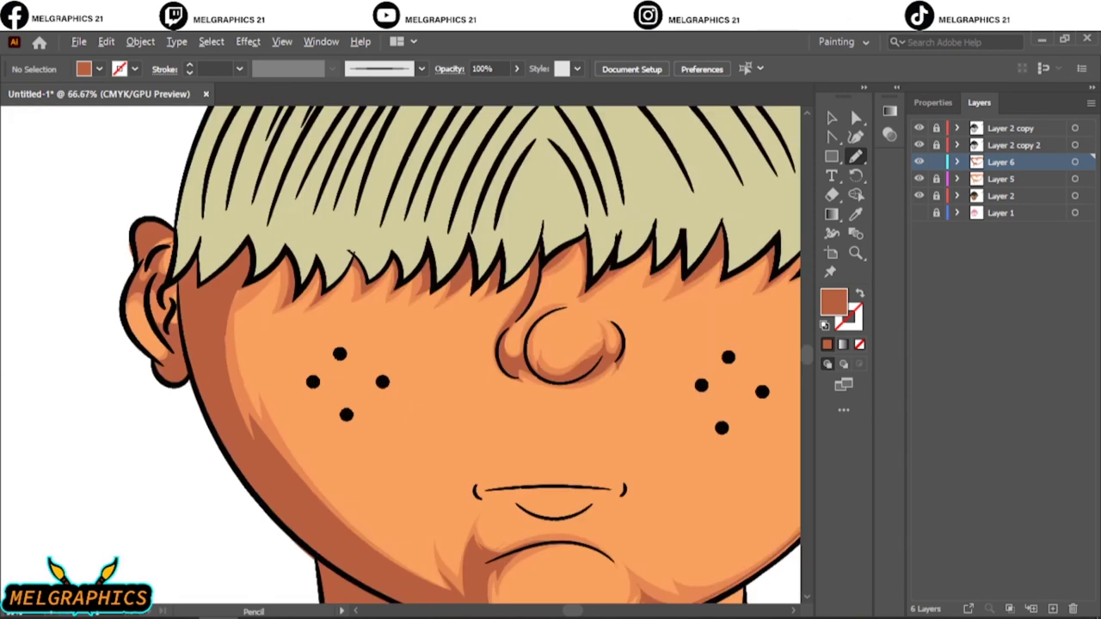
{"action": "scroll", "coordinate": [345, 372], "scroll_direction": "up", "scroll_amount": 3}
{"action": "left_click_drag", "start_coordinate": [245, 320], "coordinate": [211, 325]}
{"action": "left_click_drag", "start_coordinate": [331, 234], "coordinate": [298, 230]}
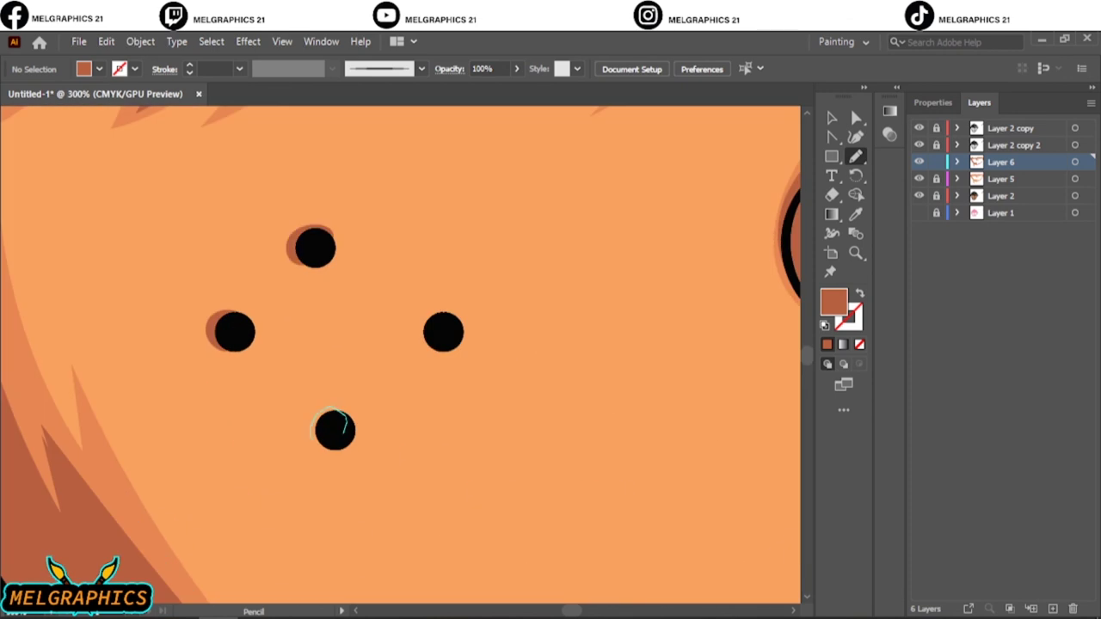
{"action": "left_click_drag", "start_coordinate": [349, 417], "coordinate": [315, 420]}
{"action": "left_click_drag", "start_coordinate": [458, 320], "coordinate": [427, 319]}
{"action": "key", "text": "ctrl+0"}
Add shadows beside the left and top freckles on the right cheek.
{"action": "scroll", "coordinate": [487, 369], "scroll_direction": "up", "scroll_amount": 5}
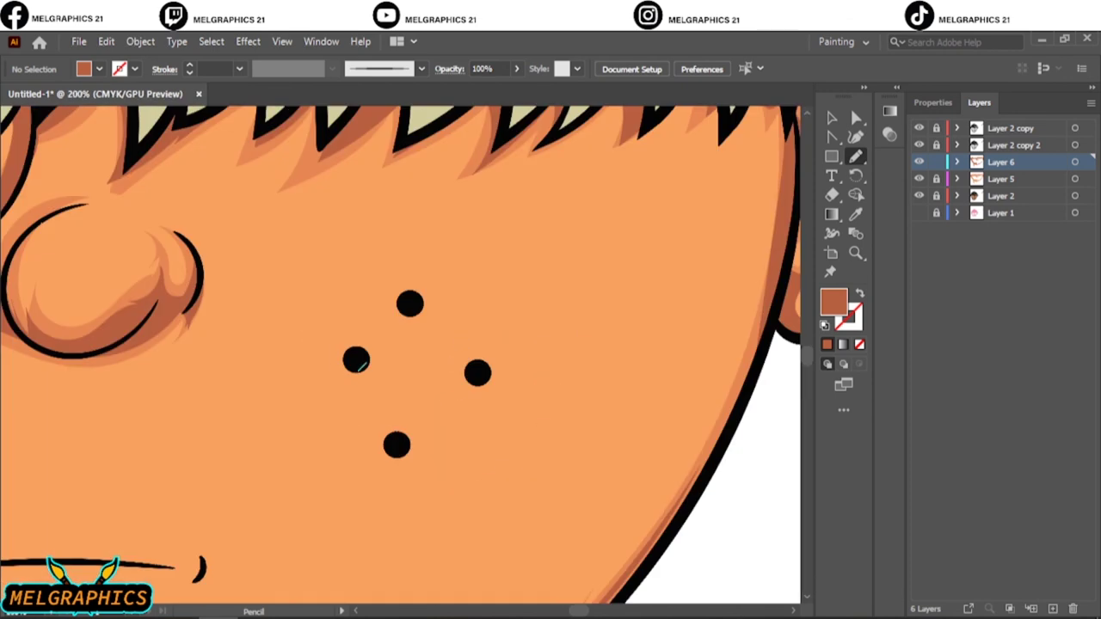
{"action": "left_click_drag", "start_coordinate": [362, 364], "coordinate": [355, 371]}
{"action": "left_click_drag", "start_coordinate": [422, 310], "coordinate": [404, 316]}
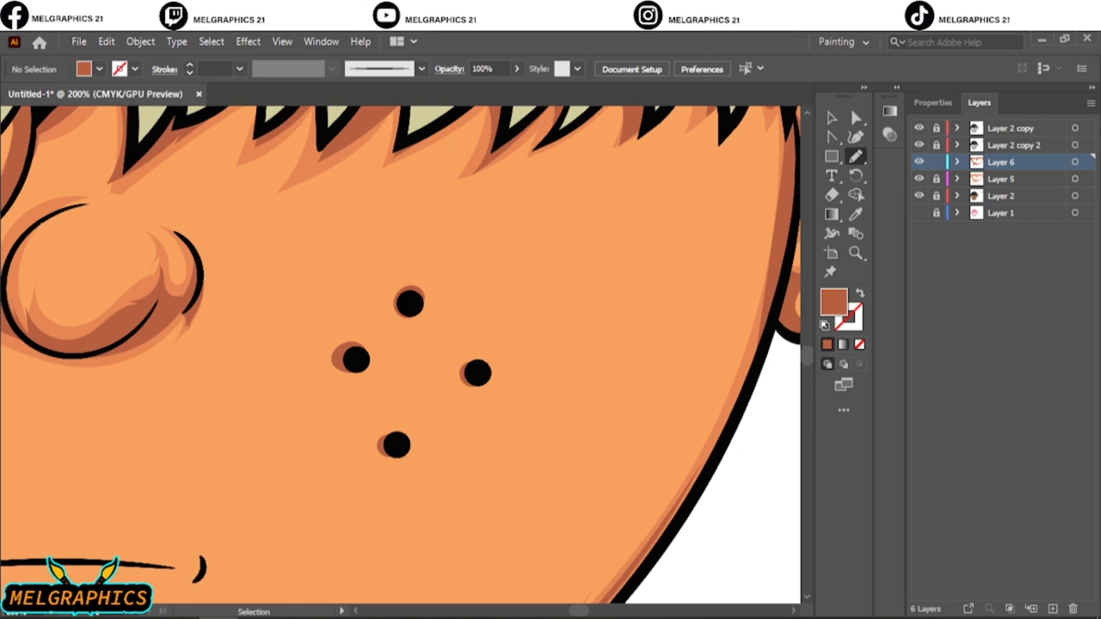
{"action": "key", "text": "ctrl+0"}
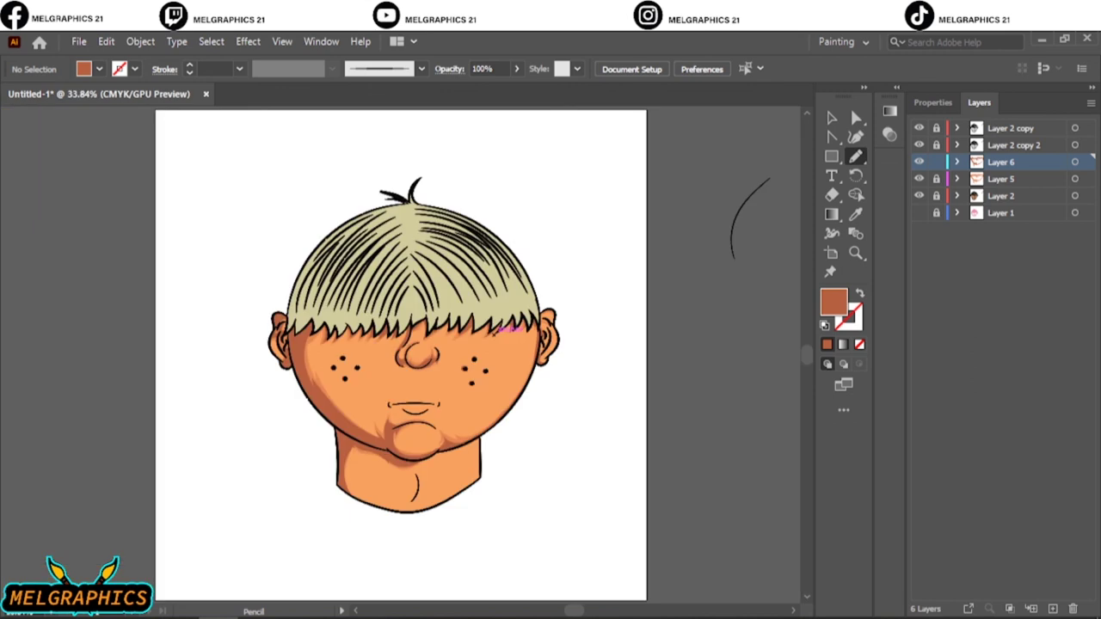
{"action": "scroll", "coordinate": [413, 495], "scroll_direction": "up", "scroll_amount": 4}
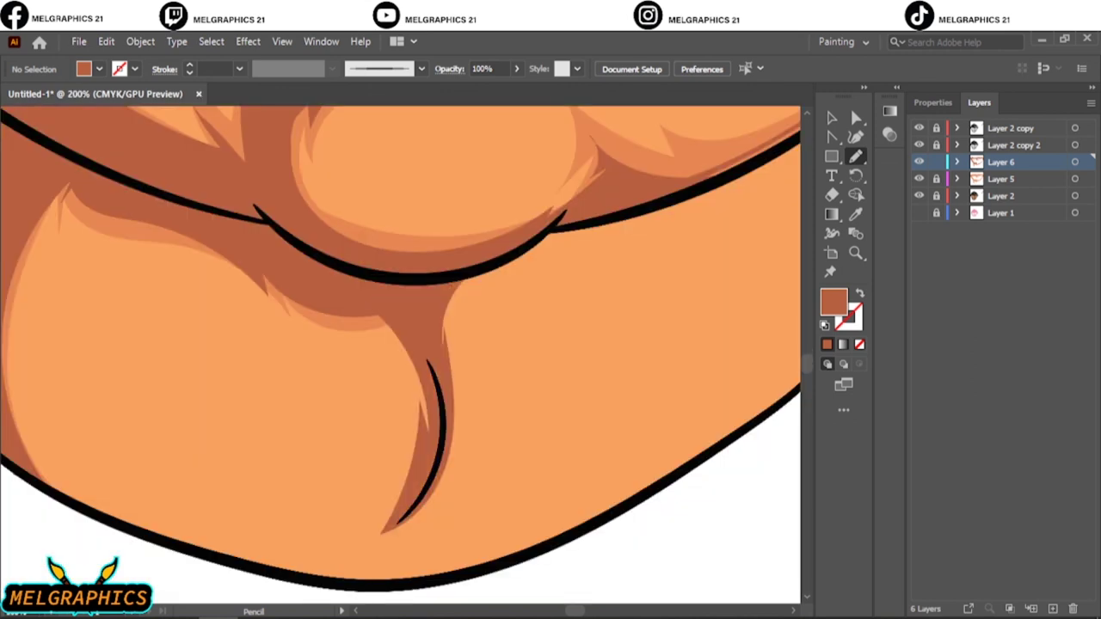
Draw a red-brown shadow along the jaw and neck crease.
{"action": "key", "text": "ctrl+0"}
{"action": "scroll", "coordinate": [473, 448], "scroll_direction": "up", "scroll_amount": 3}
{"action": "left_click_drag", "start_coordinate": [369, 426], "coordinate": [572, 332]}
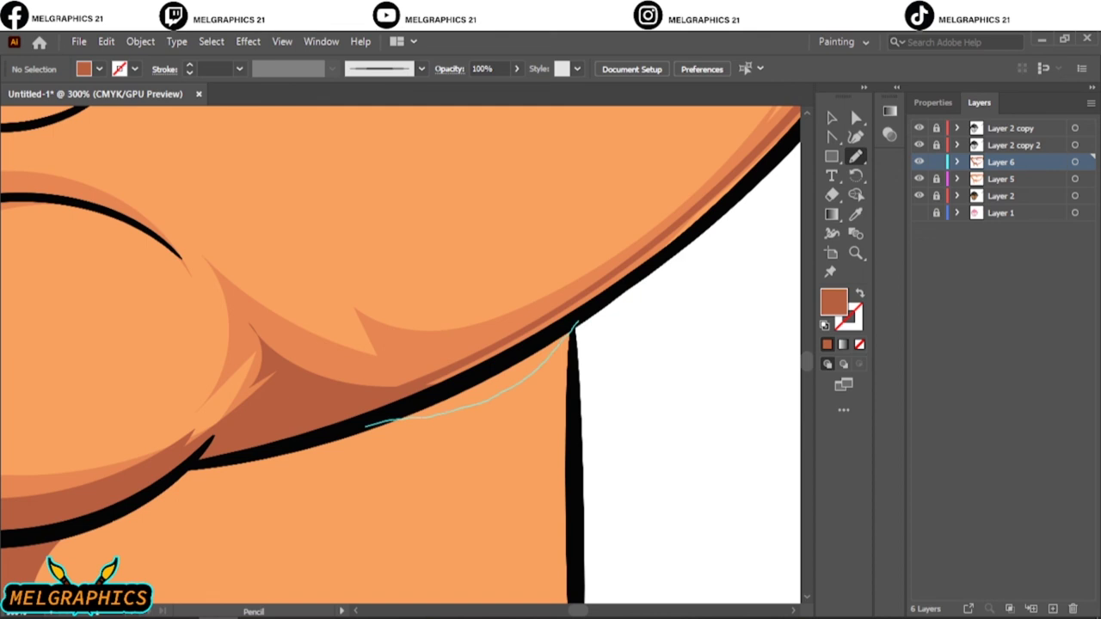
{"action": "key", "text": "ctrl+0"}
On Layer 5, draw lighter orange shadows at the left mouth corner and under the lower lip.
{"action": "key", "text": "v"}
{"action": "scroll", "coordinate": [391, 423], "scroll_direction": "up", "scroll_amount": 3}
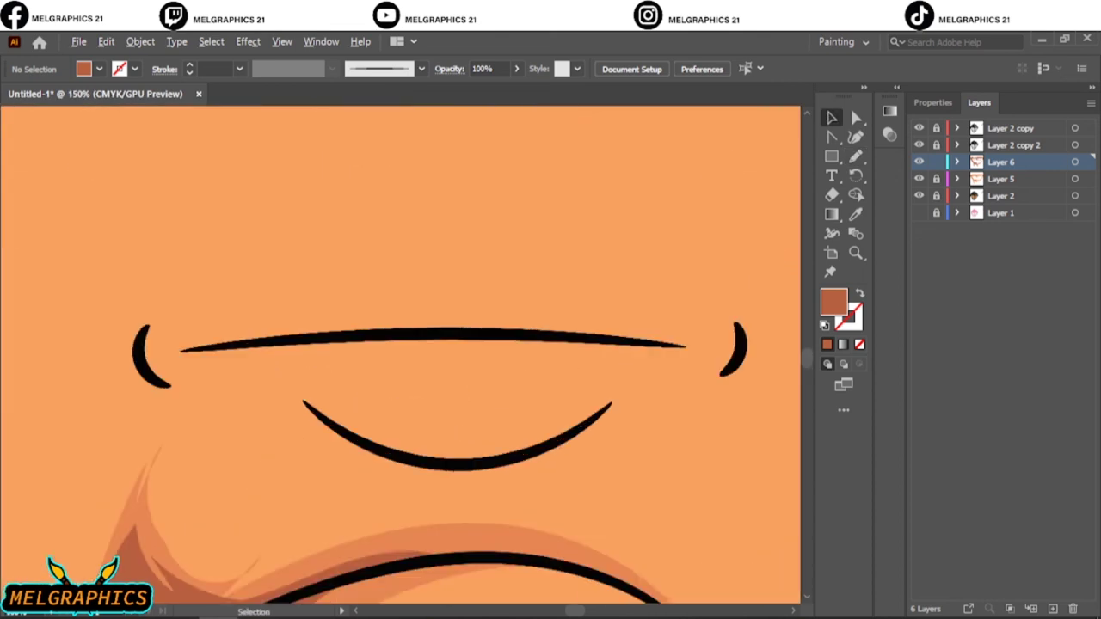
{"action": "key", "text": "ctrl+0"}
{"action": "scroll", "coordinate": [397, 385], "scroll_direction": "up", "scroll_amount": 2}
{"action": "scroll", "coordinate": [437, 425], "scroll_direction": "up", "scroll_amount": 5}
{"action": "scroll", "coordinate": [437, 426], "scroll_direction": "down", "scroll_amount": 1}
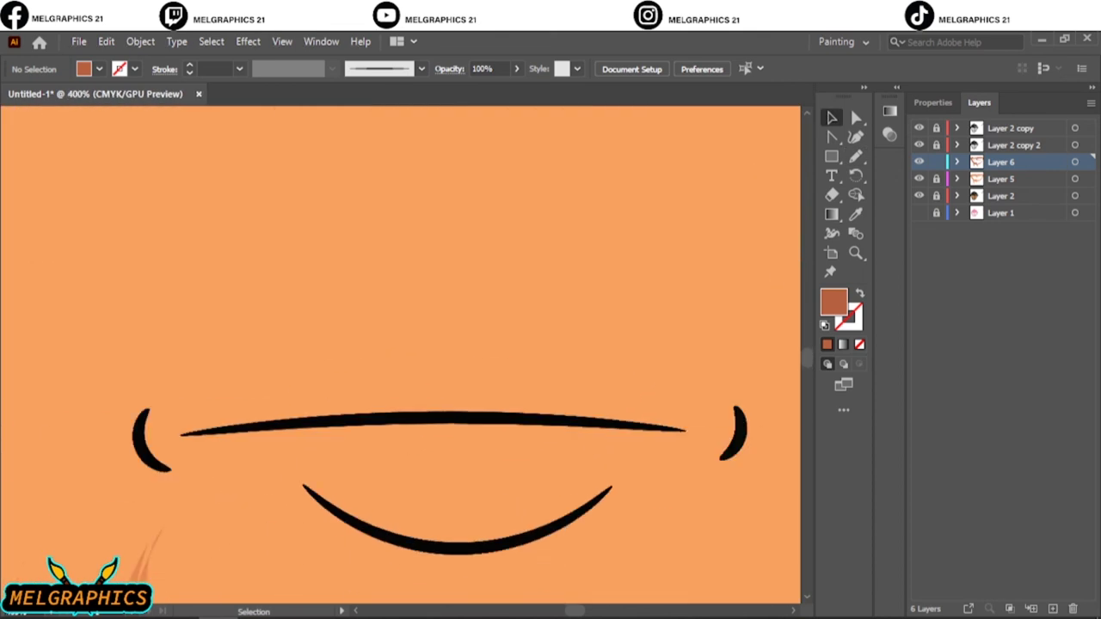
{"action": "key", "text": "n"}
{"action": "left_click", "coordinate": [159, 533], "text": "ctrl"}
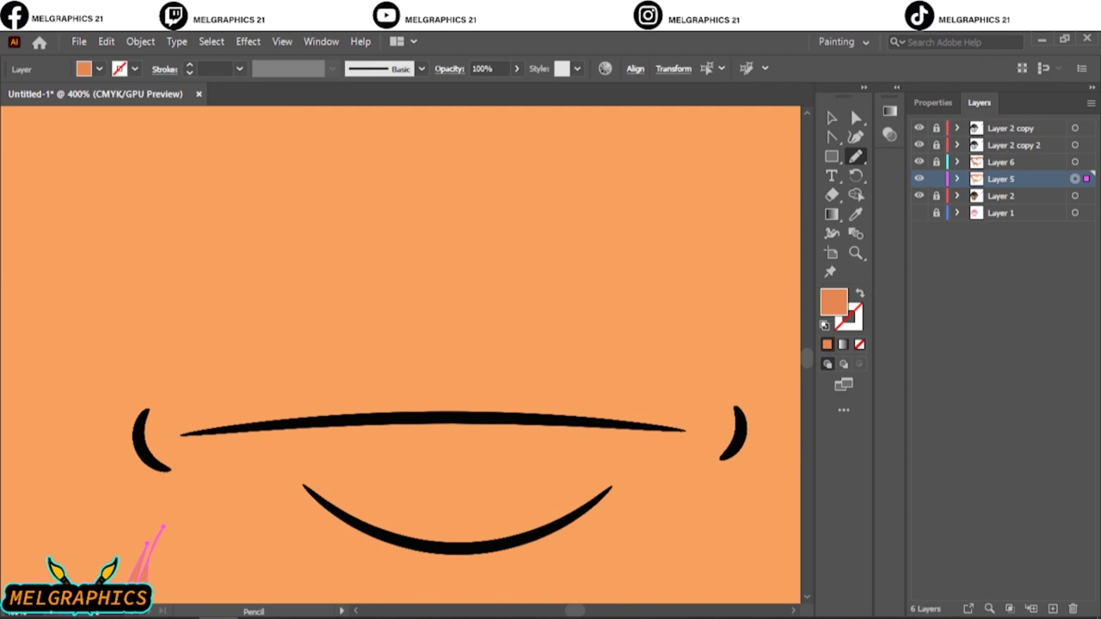
{"action": "key", "text": "ctrl+shift+a"}
{"action": "left_click_drag", "start_coordinate": [253, 425], "coordinate": [142, 460]}
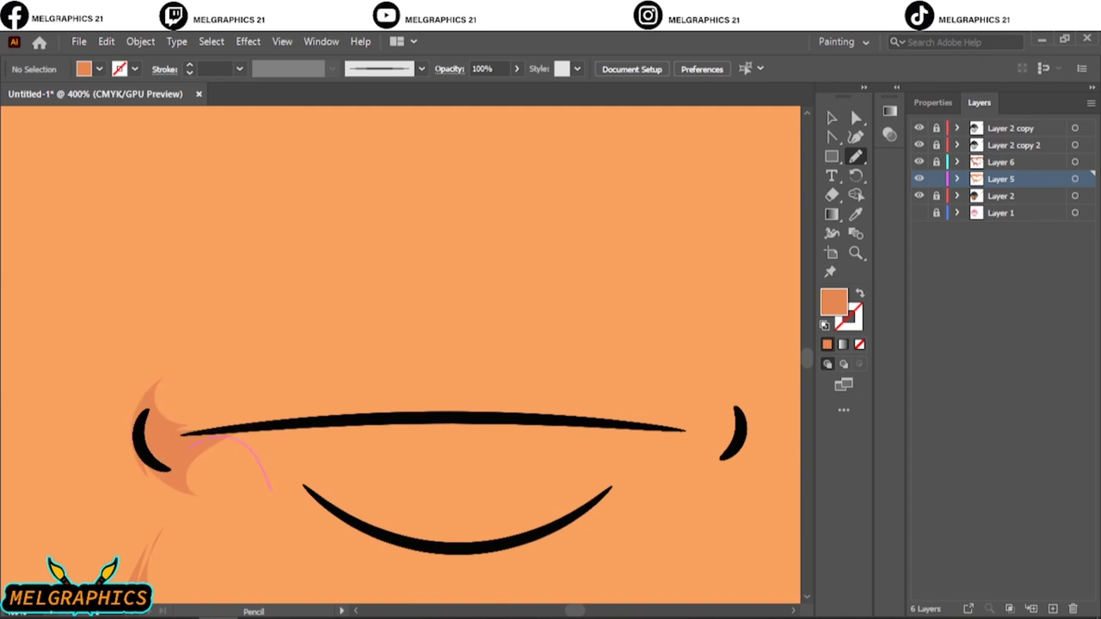
{"action": "left_click_drag", "start_coordinate": [365, 421], "coordinate": [258, 425]}
{"action": "left_click_drag", "start_coordinate": [619, 463], "coordinate": [616, 461]}
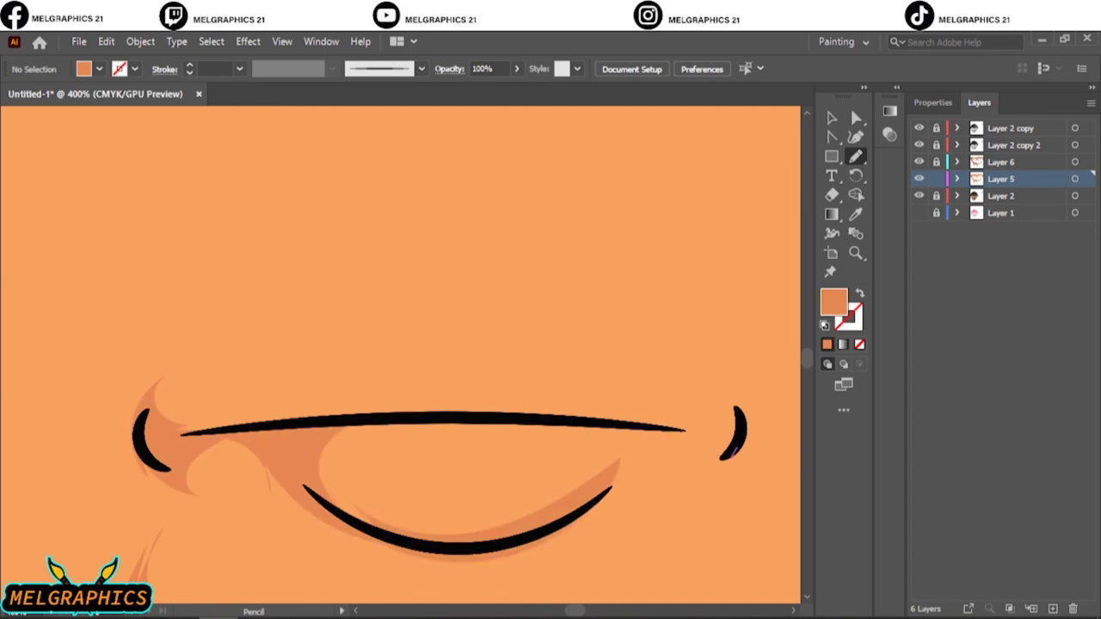
{"action": "key", "text": "ctrl+0"}
On Layer 6, add darker red-brown shadows at both lip corners and below the lower lip.
{"action": "left_click", "coordinate": [1075, 161]}
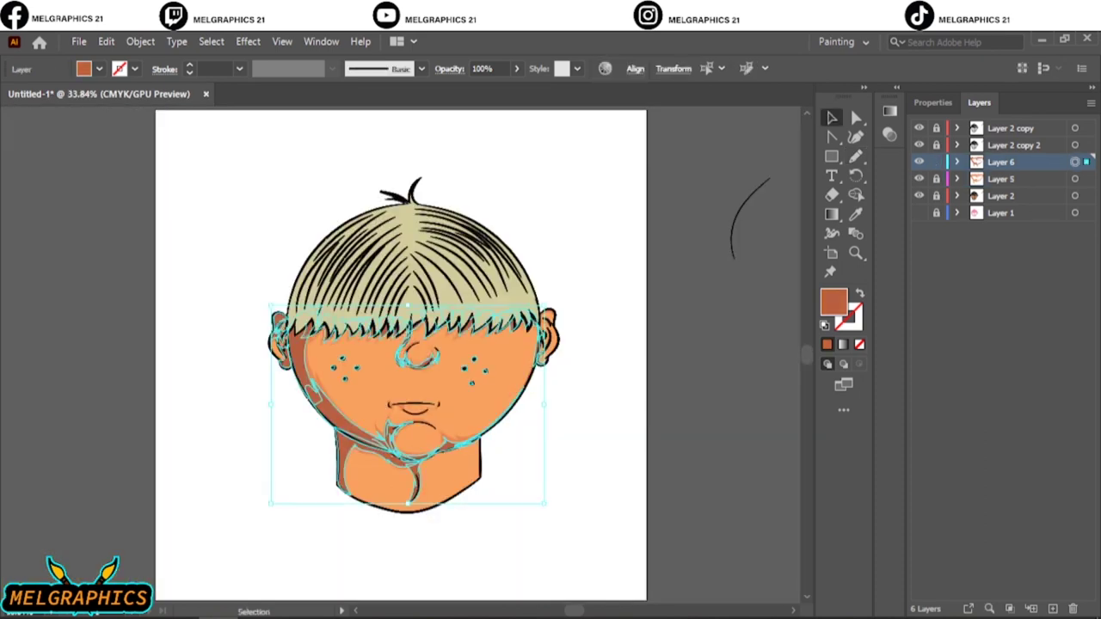
{"action": "scroll", "coordinate": [405, 408], "scroll_direction": "up", "scroll_amount": 5}
{"action": "key", "text": "ctrl+shift+a"}
{"action": "left_click_drag", "start_coordinate": [215, 387], "coordinate": [207, 391]}
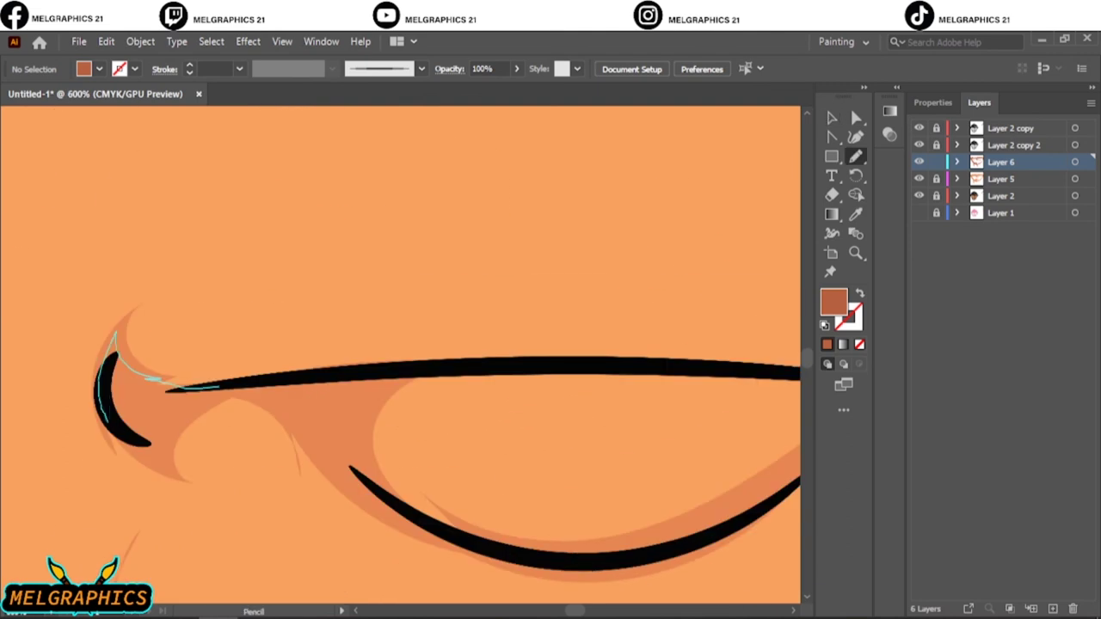
{"action": "mouse_move", "coordinate": [400, 368]}
{"action": "left_mouse_down"}
{"action": "mouse_move", "coordinate": [301, 403]}
{"action": "mouse_move", "coordinate": [400, 370]}
{"action": "left_mouse_up"}
{"action": "key", "text": "ctrl+0"}
{"action": "scroll", "coordinate": [442, 454], "scroll_direction": "up", "scroll_amount": 5}
{"action": "scroll", "coordinate": [551, 361], "scroll_direction": "down", "scroll_amount": 2}
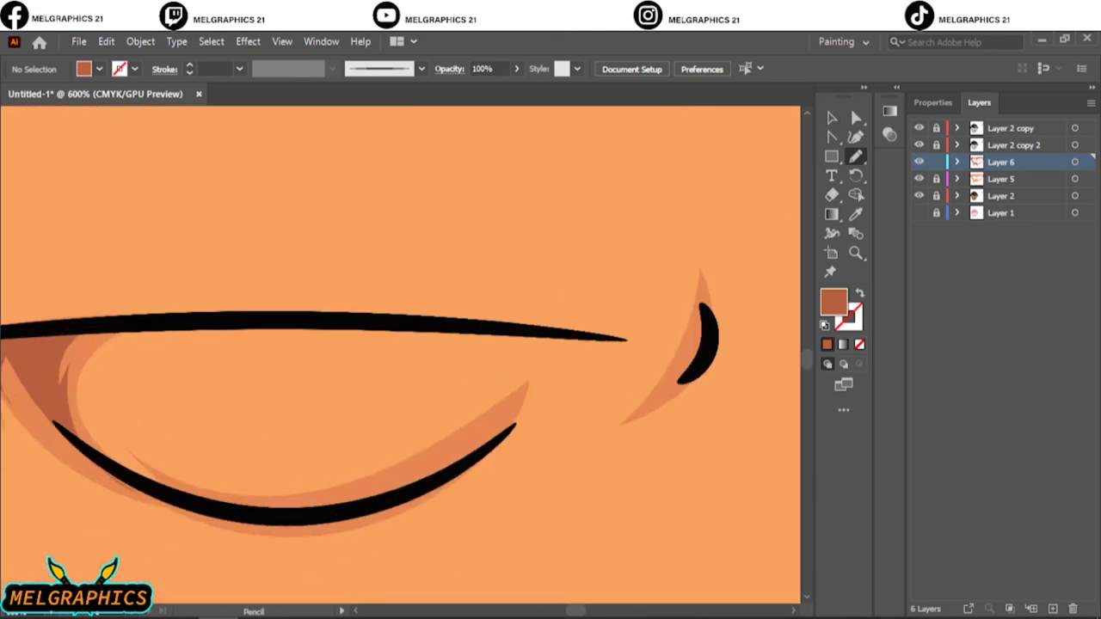
{"action": "left_click_drag", "start_coordinate": [18, 370], "coordinate": [52, 387]}
{"action": "left_click_drag", "start_coordinate": [704, 284], "coordinate": [699, 359]}
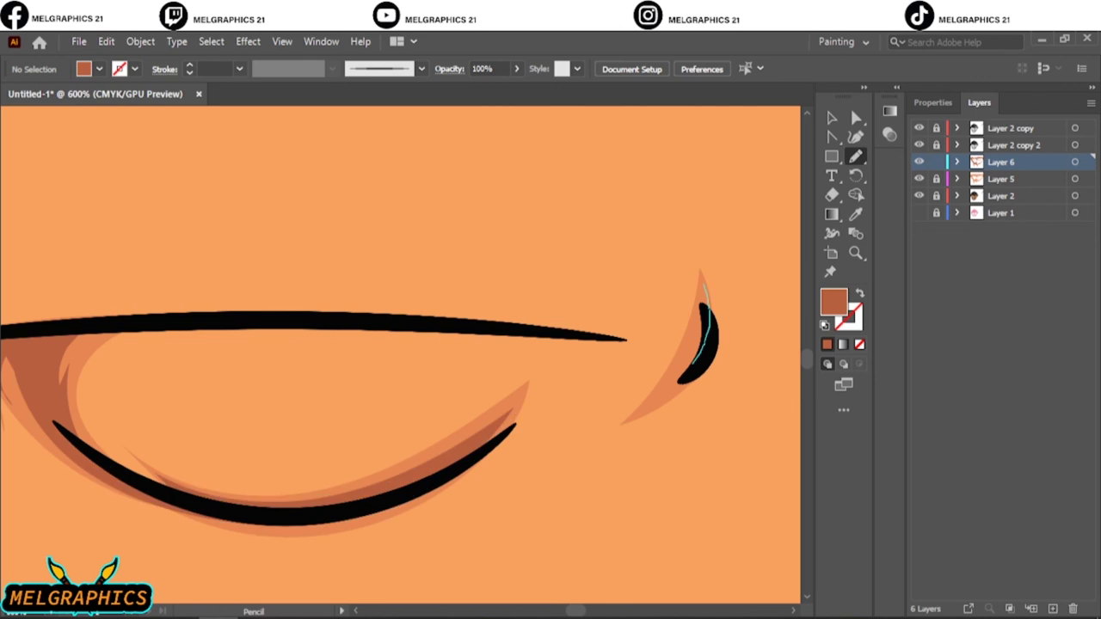
{"action": "key", "text": "ctrl+0"}
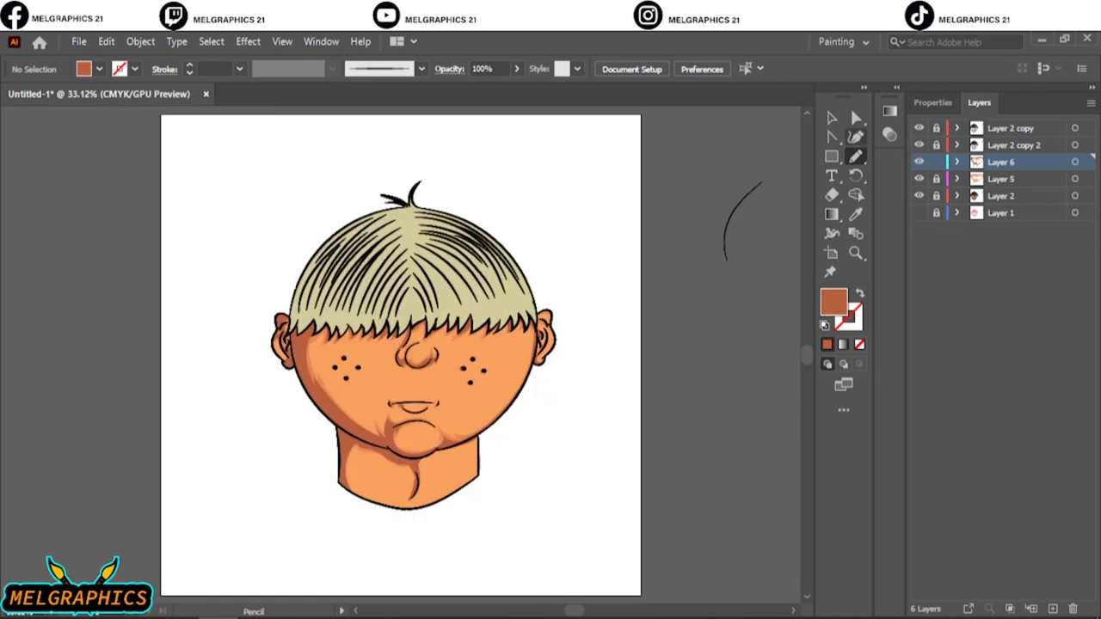
Create Layer 7 with a brown fill and switch to the Pencil tool.
{"action": "key", "text": "v"}
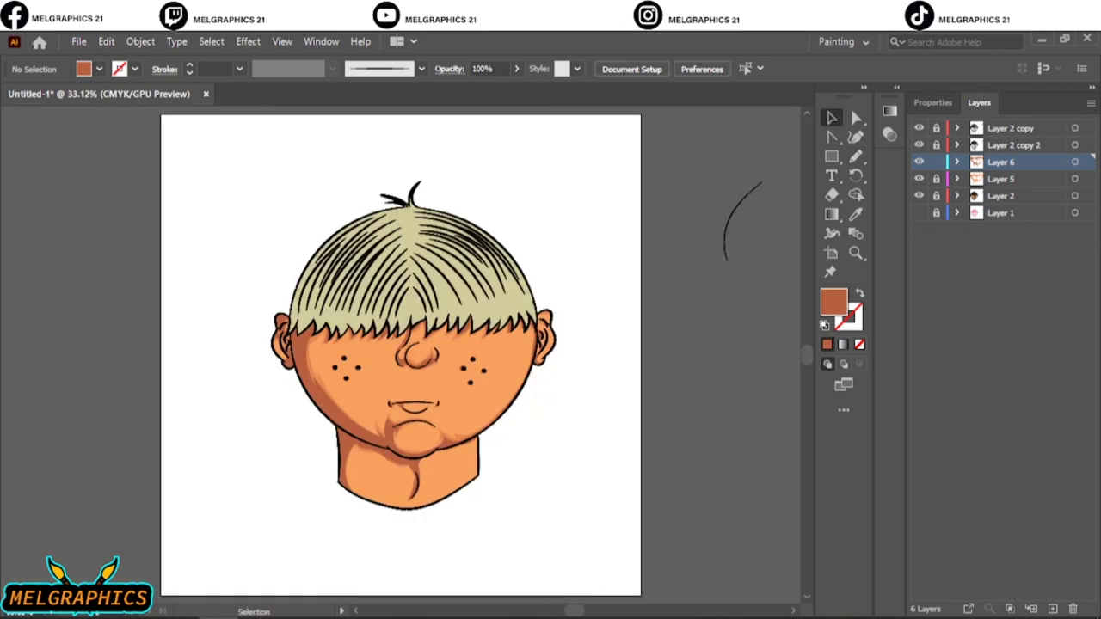
{"action": "key", "text": "ctrl+l"}
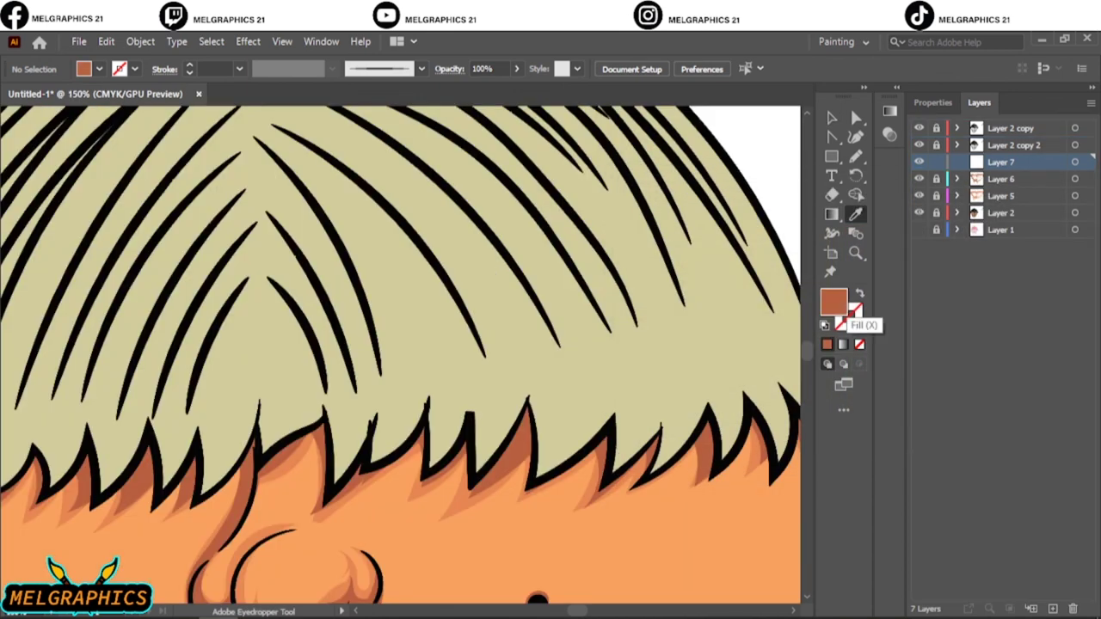
{"action": "key", "text": "ctrl+0"}
{"action": "double_click", "coordinate": [833, 301]}
{"action": "key", "text": "Return"}
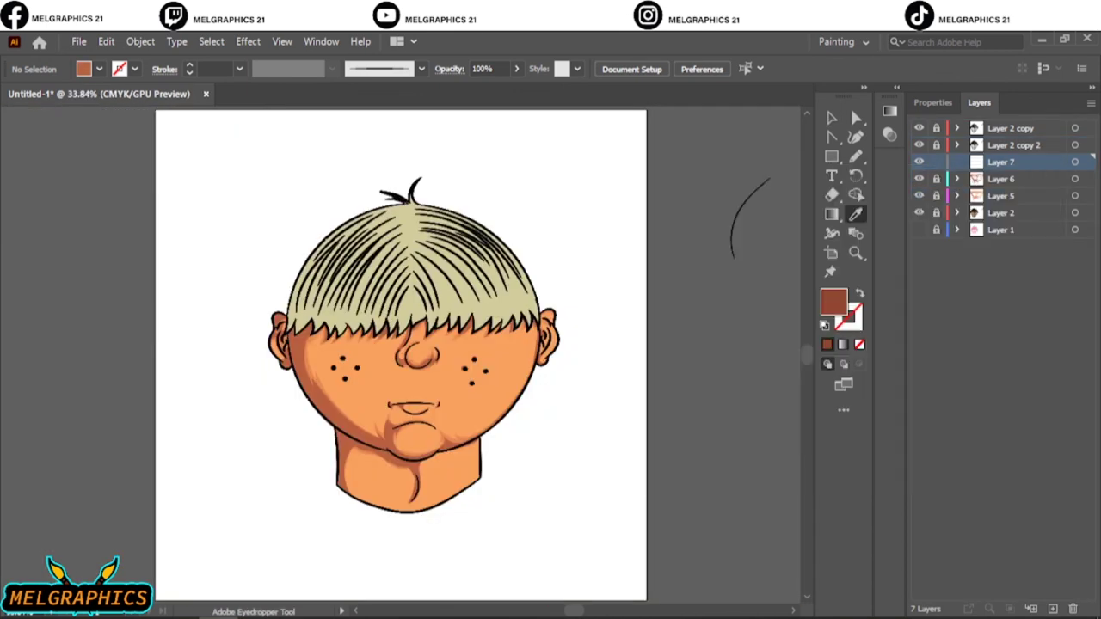
{"action": "key", "text": "n"}
Draw shadow shapes under and inside the fringe spikes near the ear.
{"action": "scroll", "coordinate": [296, 330], "scroll_direction": "up", "scroll_amount": 5}
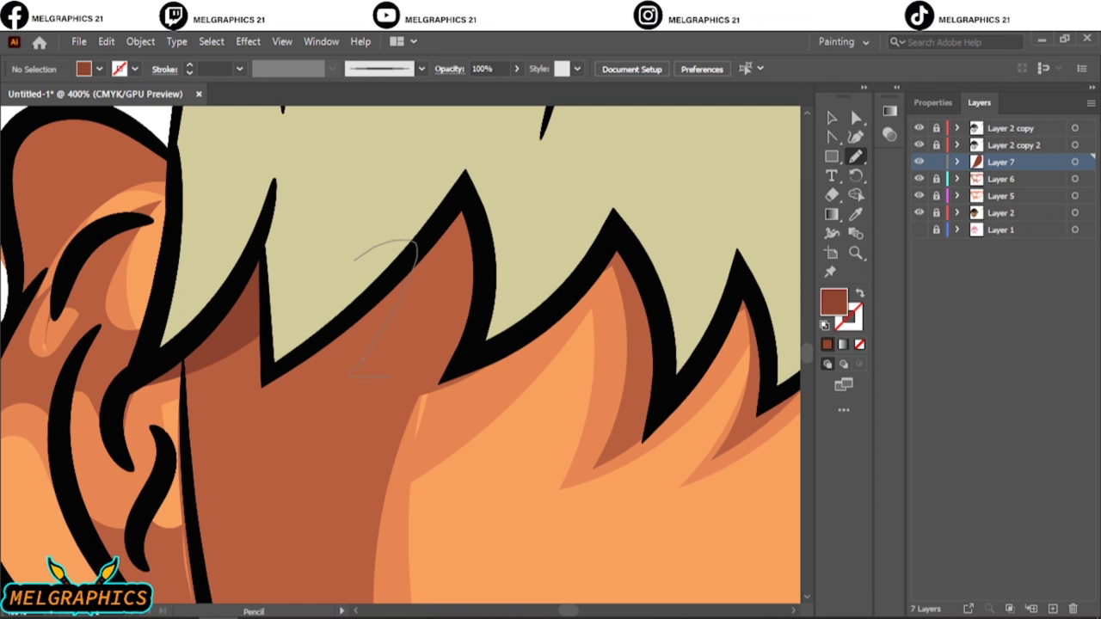
{"action": "scroll", "coordinate": [400, 353], "scroll_direction": "right", "scroll_amount": 5}
{"action": "scroll", "coordinate": [400, 353], "scroll_direction": "right", "scroll_amount": 5}
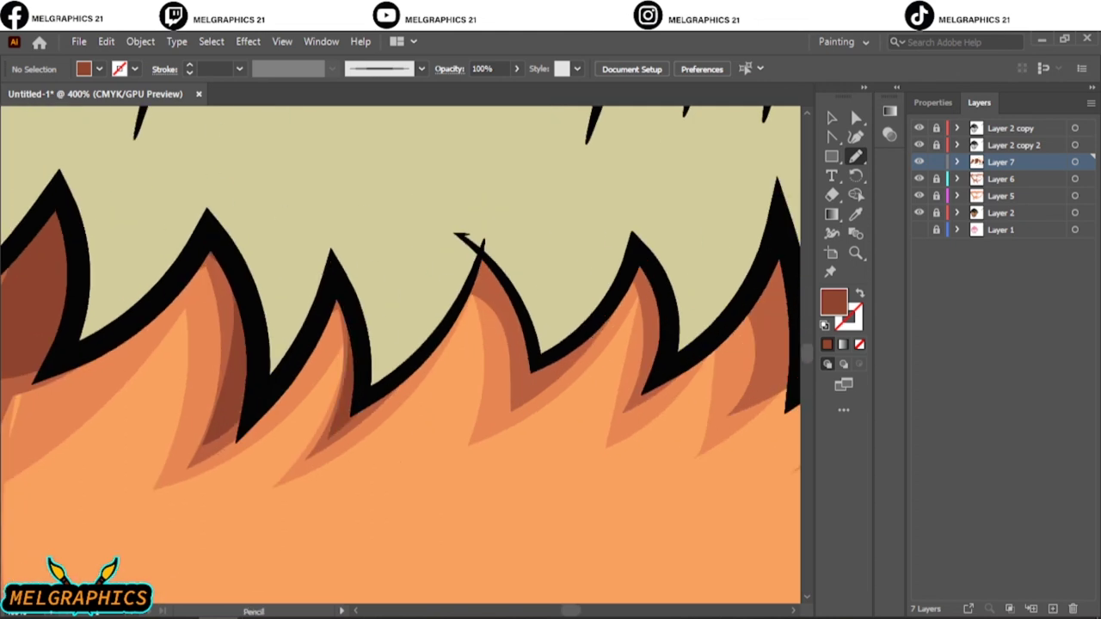
{"action": "scroll", "coordinate": [400, 353], "scroll_direction": "right", "scroll_amount": 5}
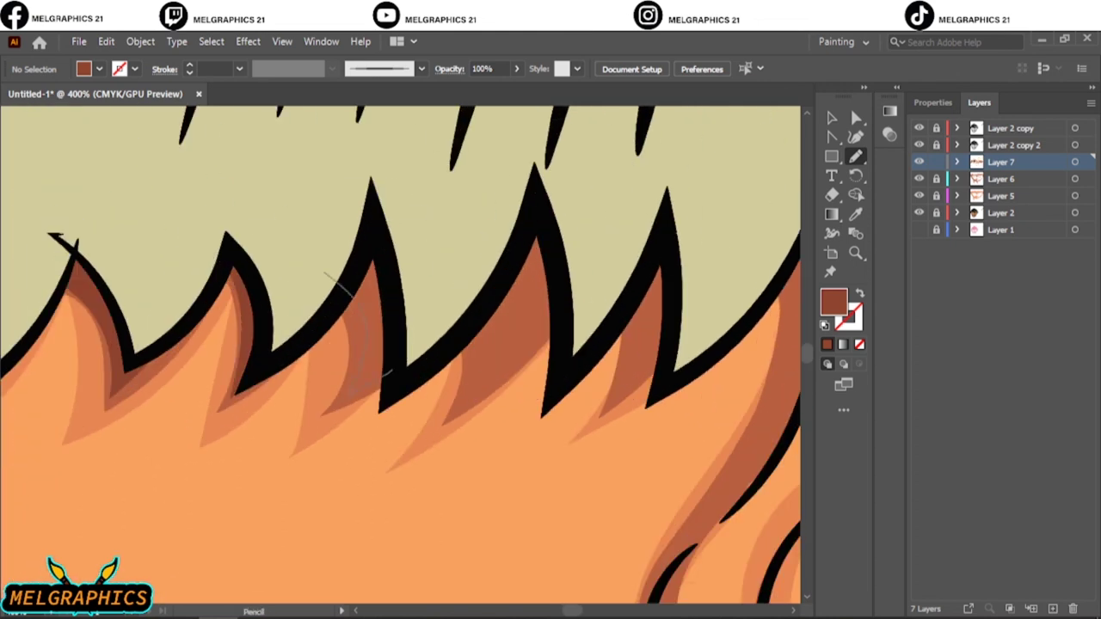
{"action": "scroll", "coordinate": [646, 344], "scroll_direction": "right", "scroll_amount": 5}
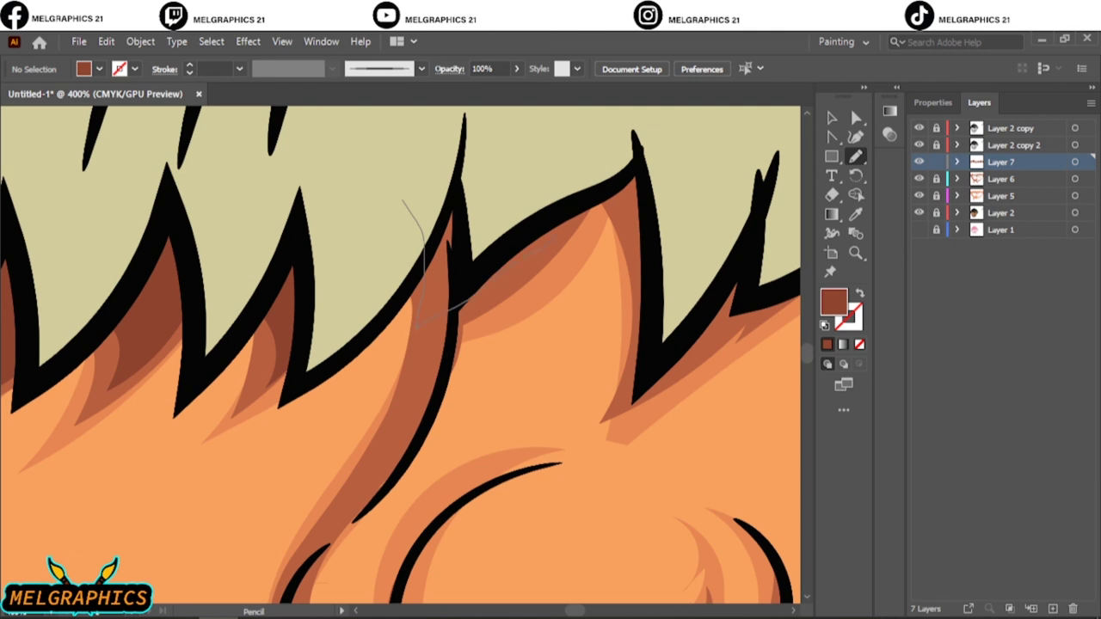
{"action": "left_click_drag", "start_coordinate": [615, 393], "coordinate": [718, 147]}
{"action": "scroll", "coordinate": [344, 447], "scroll_direction": "up", "scroll_amount": 3}
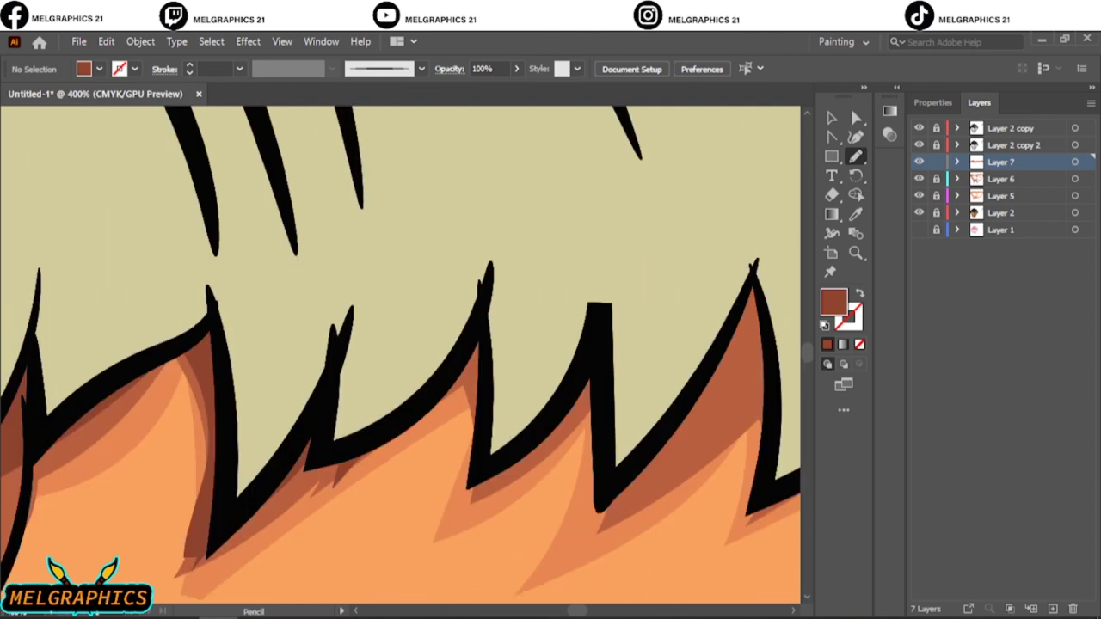
{"action": "left_click_drag", "start_coordinate": [482, 430], "coordinate": [636, 361]}
{"action": "scroll", "coordinate": [400, 353], "scroll_direction": "right", "scroll_amount": 5}
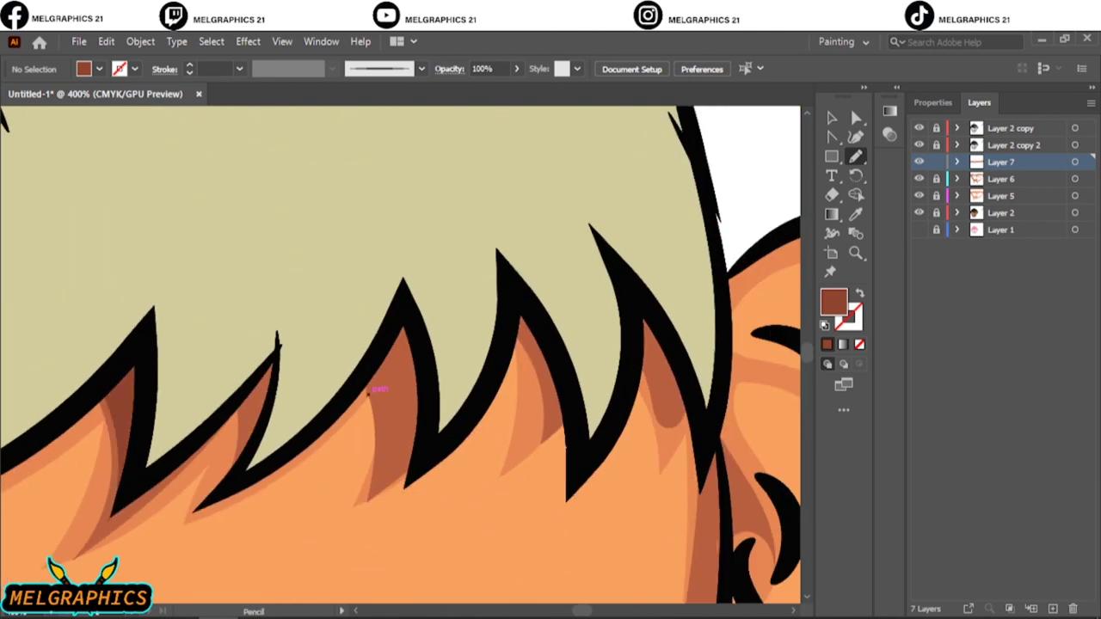
{"action": "left_click_drag", "start_coordinate": [404, 301], "coordinate": [378, 482]}
{"action": "left_click_drag", "start_coordinate": [619, 336], "coordinate": [688, 404]}
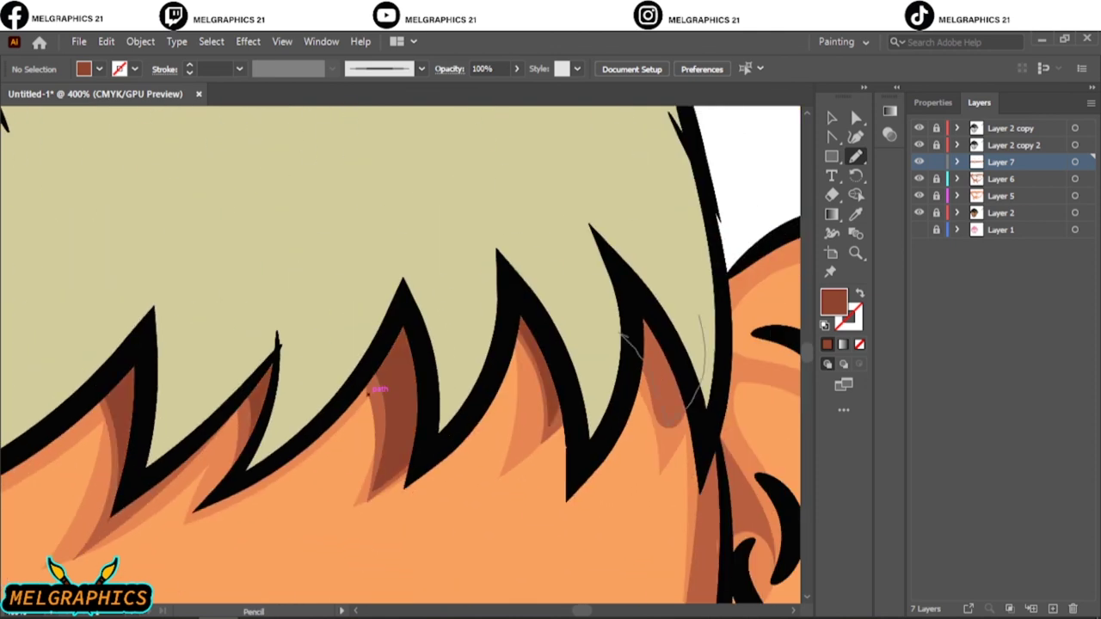
{"action": "key", "text": "ctrl+0"}
Recolour the fringe shadows deep maroon 6B221D and deselect everything.
{"action": "left_click", "coordinate": [1074, 162]}
{"action": "double_click", "coordinate": [834, 301]}
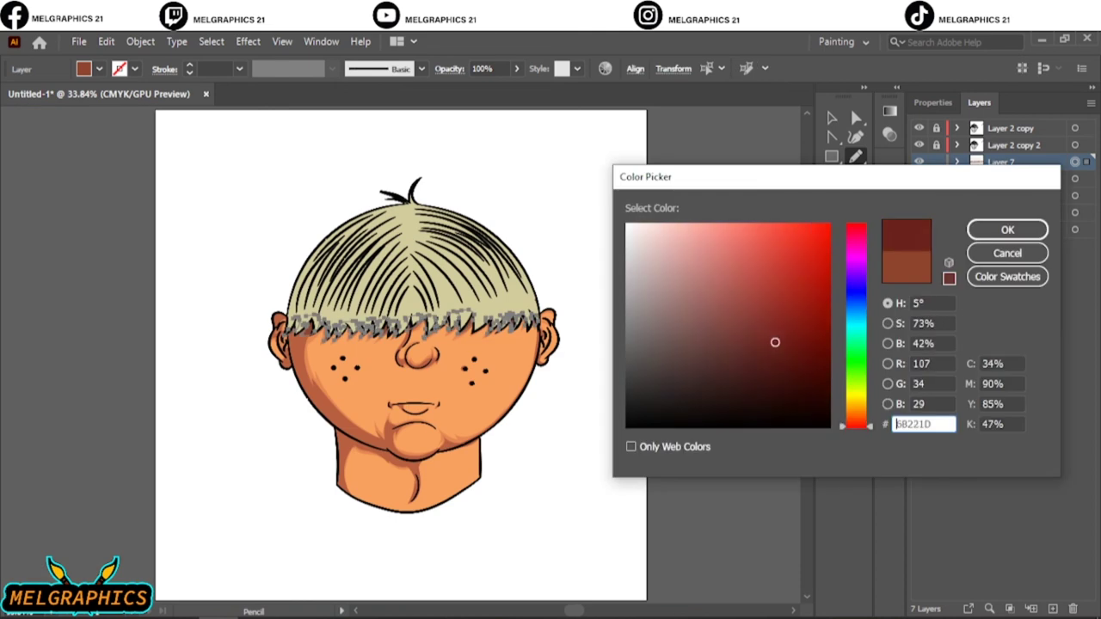
{"action": "key", "text": "Return"}
{"action": "key", "text": "v"}
{"action": "key", "text": "ctrl+shift+a"}
On a new layer, sample the blond hair colour and darken it to olive.
{"action": "left_click", "coordinate": [1013, 144]}
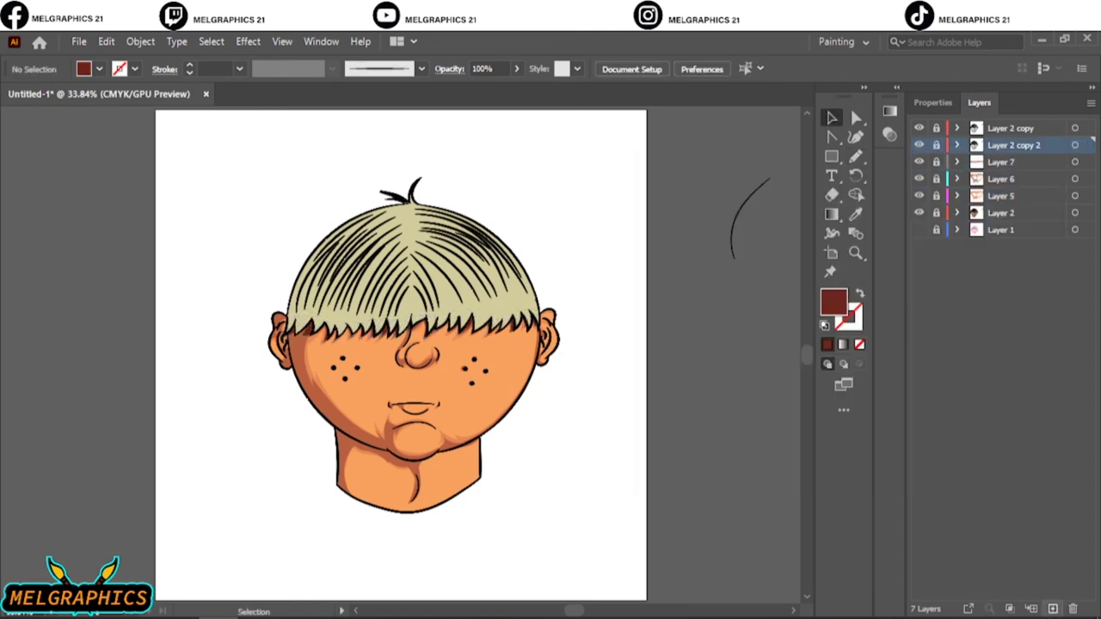
{"action": "left_click", "coordinate": [1053, 608]}
{"action": "key", "text": "i"}
{"action": "left_click", "coordinate": [413, 258]}
{"action": "double_click", "coordinate": [833, 301]}
{"action": "left_click_drag", "start_coordinate": [674, 273], "coordinate": [671, 305]}
{"action": "key", "text": "Return"}
Pencil a closed zigzag olive shape over the left half of the hair, leaving fringe tips.
{"action": "key", "text": "ctrl+1"}
{"action": "key", "text": "n"}
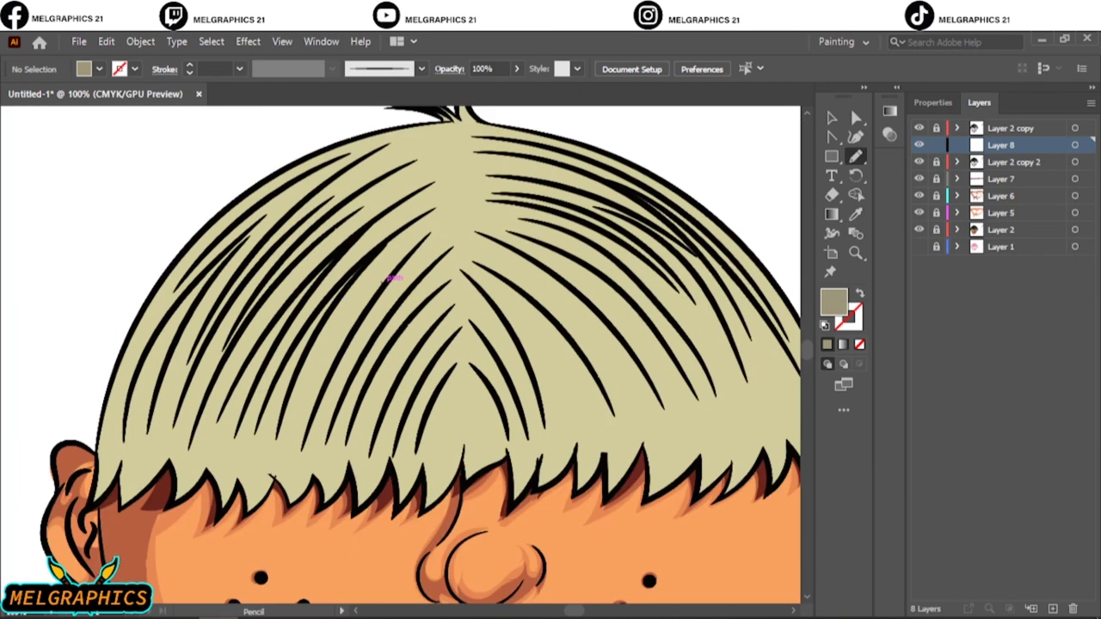
{"action": "left_click_drag", "start_coordinate": [120, 447], "coordinate": [178, 472]}
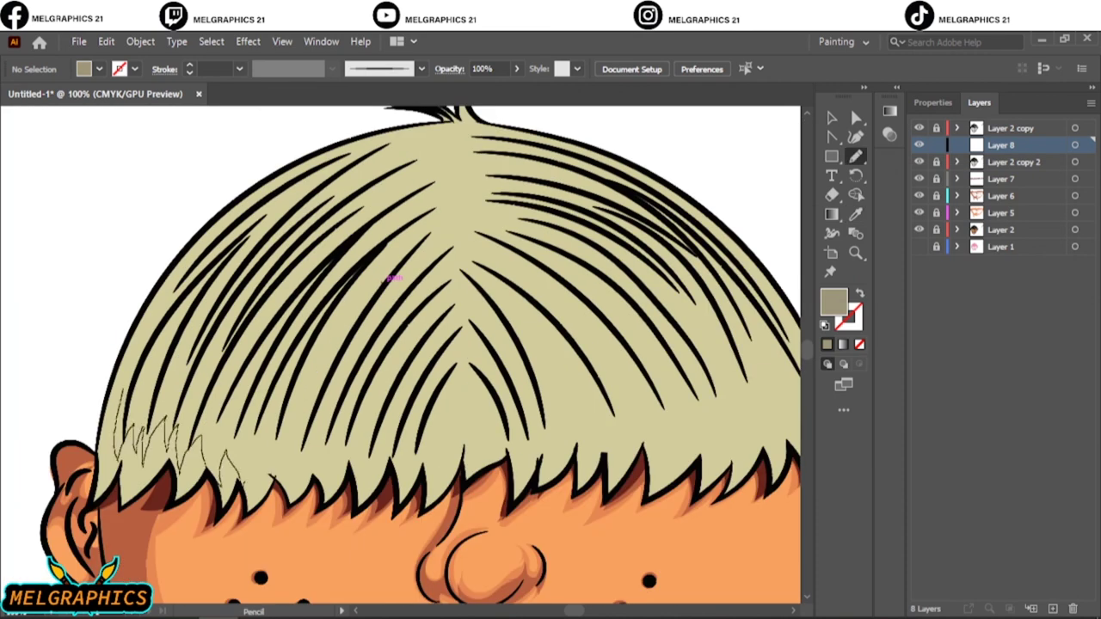
{"action": "left_click_drag", "start_coordinate": [243, 480], "coordinate": [325, 467]}
{"action": "left_click_drag", "start_coordinate": [406, 465], "coordinate": [462, 398]}
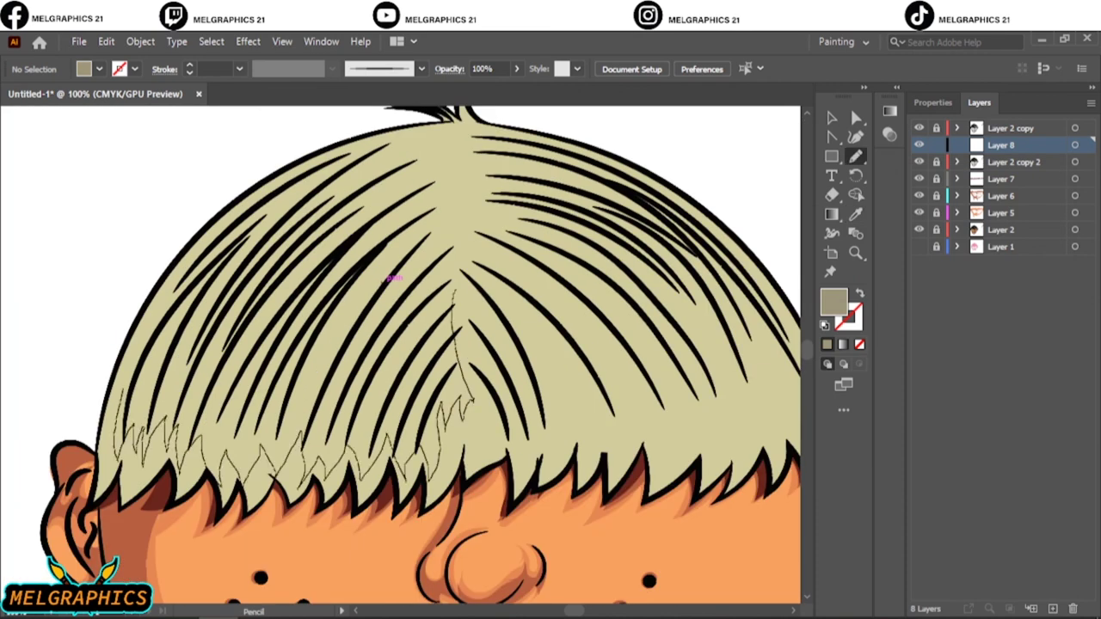
{"action": "left_click_drag", "start_coordinate": [454, 291], "coordinate": [121, 422]}
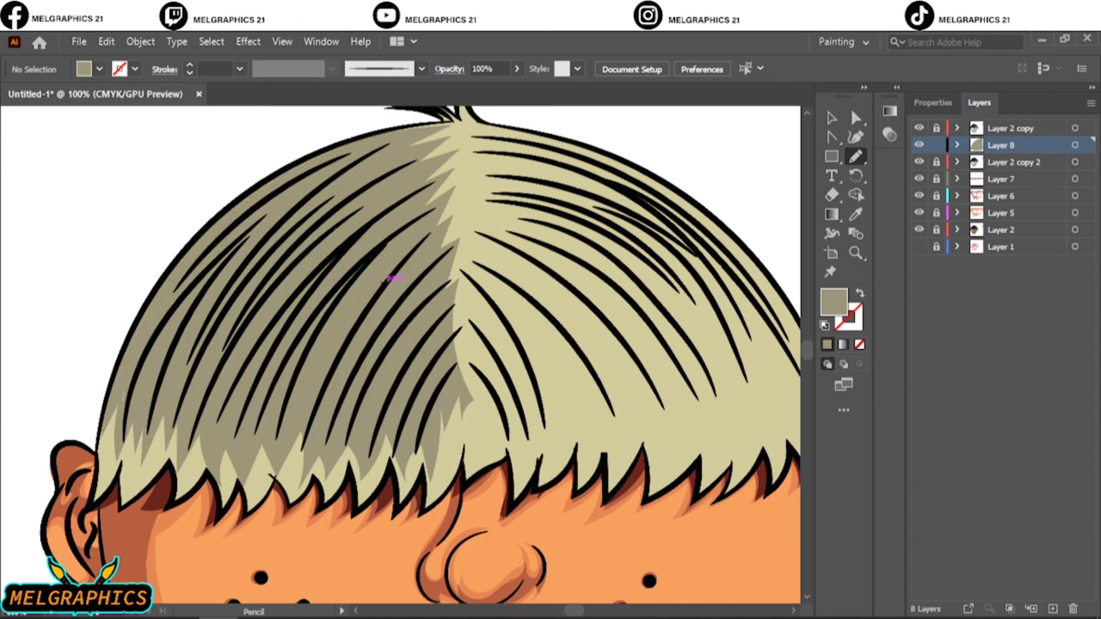
Shade the right half of the hair with a zigzag olive shape, undoing stray strokes near the crown.
{"action": "key", "text": "ctrl+0"}
{"action": "scroll", "coordinate": [478, 275], "scroll_direction": "up", "scroll_amount": 4}
{"action": "mouse_move", "coordinate": [120, 400]}
{"action": "left_mouse_down"}
{"action": "mouse_move", "coordinate": [180, 451]}
{"action": "mouse_move", "coordinate": [280, 413]}
{"action": "mouse_move", "coordinate": [376, 482]}
{"action": "mouse_move", "coordinate": [448, 508]}
{"action": "mouse_move", "coordinate": [542, 456]}
{"action": "mouse_move", "coordinate": [120, 146]}
{"action": "mouse_move", "coordinate": [120, 400]}
{"action": "left_mouse_up"}
{"action": "mouse_move", "coordinate": [532, 434]}
{"action": "left_mouse_down"}
{"action": "mouse_move", "coordinate": [628, 455]}
{"action": "mouse_move", "coordinate": [653, 292]}
{"action": "mouse_move", "coordinate": [508, 391]}
{"action": "left_mouse_up"}
{"action": "left_click_drag", "start_coordinate": [621, 319], "coordinate": [686, 435]}
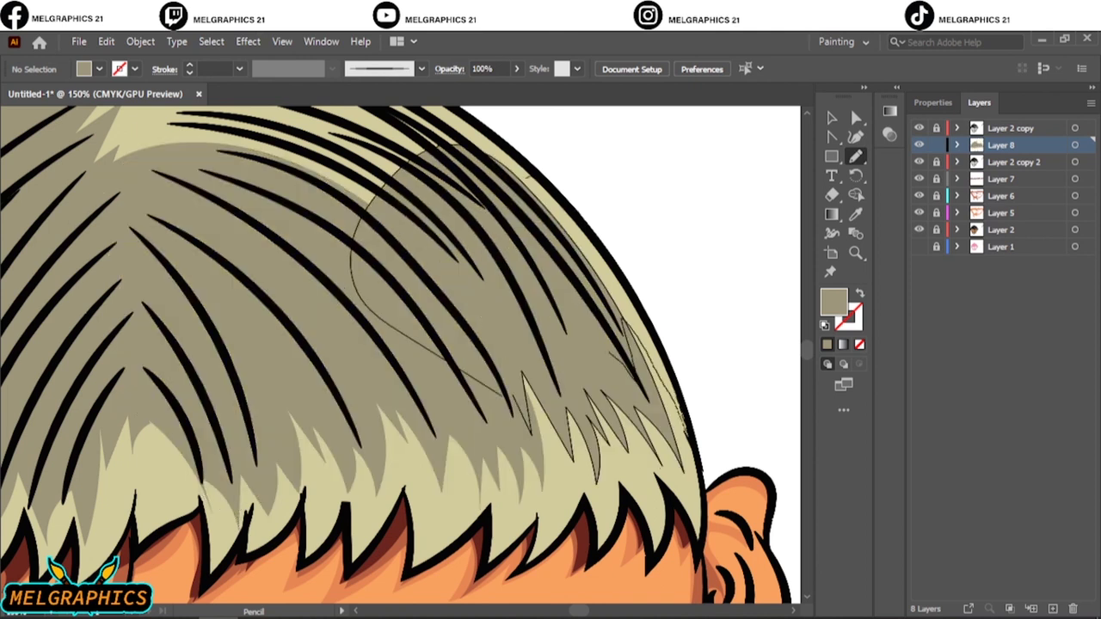
{"action": "scroll", "coordinate": [599, 332], "scroll_direction": "up", "scroll_amount": 3}
{"action": "scroll", "coordinate": [600, 332], "scroll_direction": "up", "scroll_amount": 2}
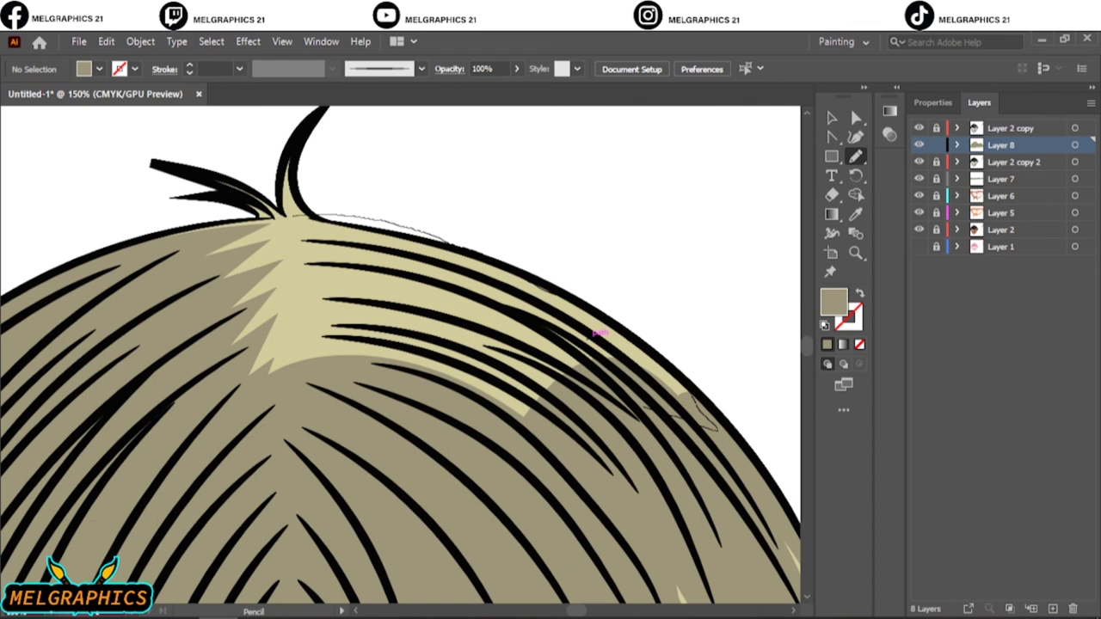
{"action": "left_click_drag", "start_coordinate": [594, 334], "coordinate": [501, 344]}
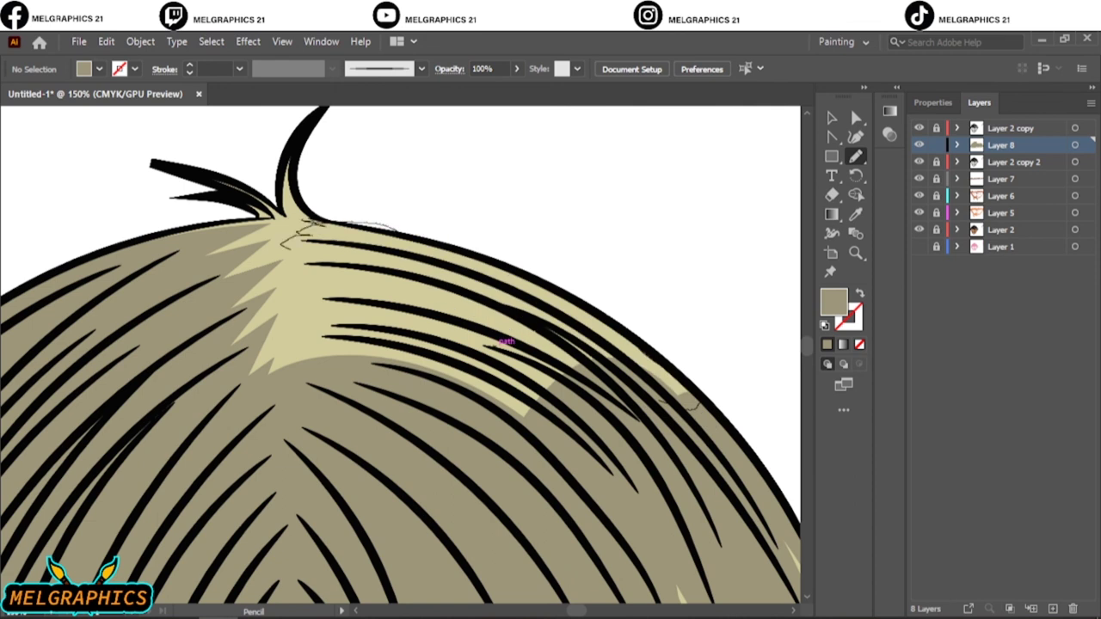
{"action": "key", "text": "ctrl+z"}
{"action": "key", "text": "ctrl+z"}
{"action": "key", "text": "ctrl+z"}
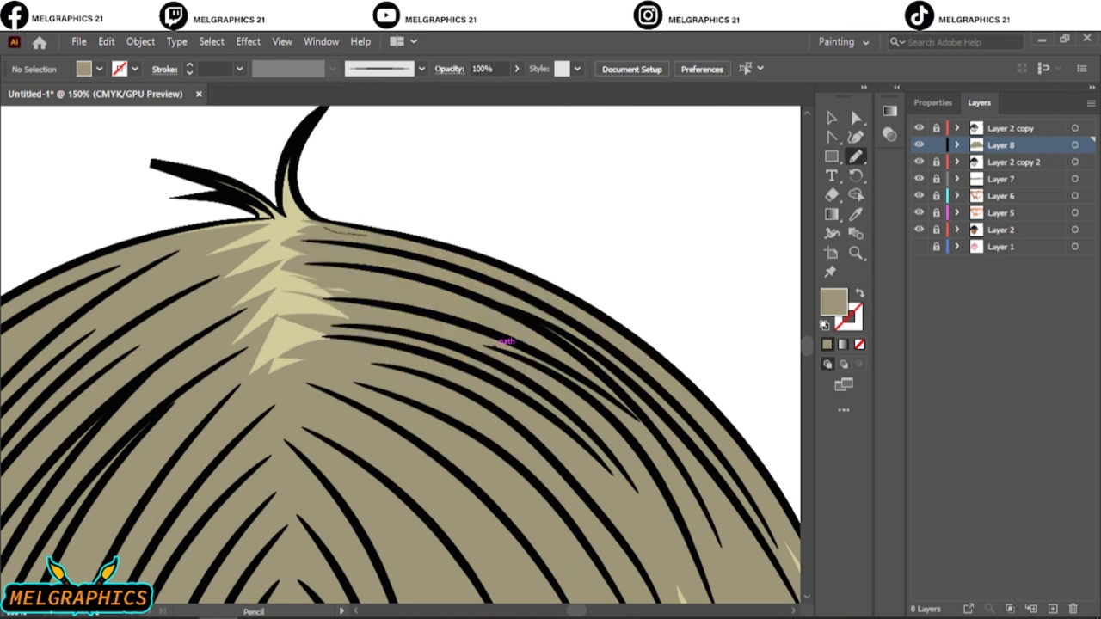
{"action": "key", "text": "ctrl+z"}
Add another empty layer, Layer 9, above the hair shading.
{"action": "key", "text": "ctrl+0"}
{"action": "key", "text": "v"}
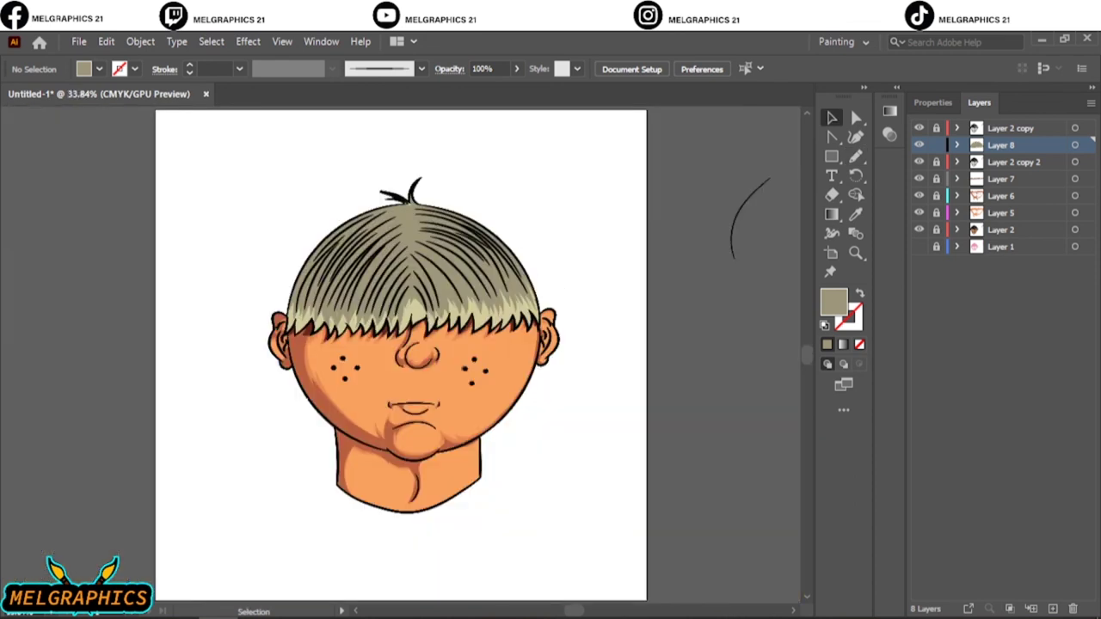
{"action": "key", "text": "ctrl+l"}
On Layer 9, pencil a dark olive strand shadow between the hair lines.
{"action": "scroll", "coordinate": [347, 225], "scroll_direction": "up", "scroll_amount": 5}
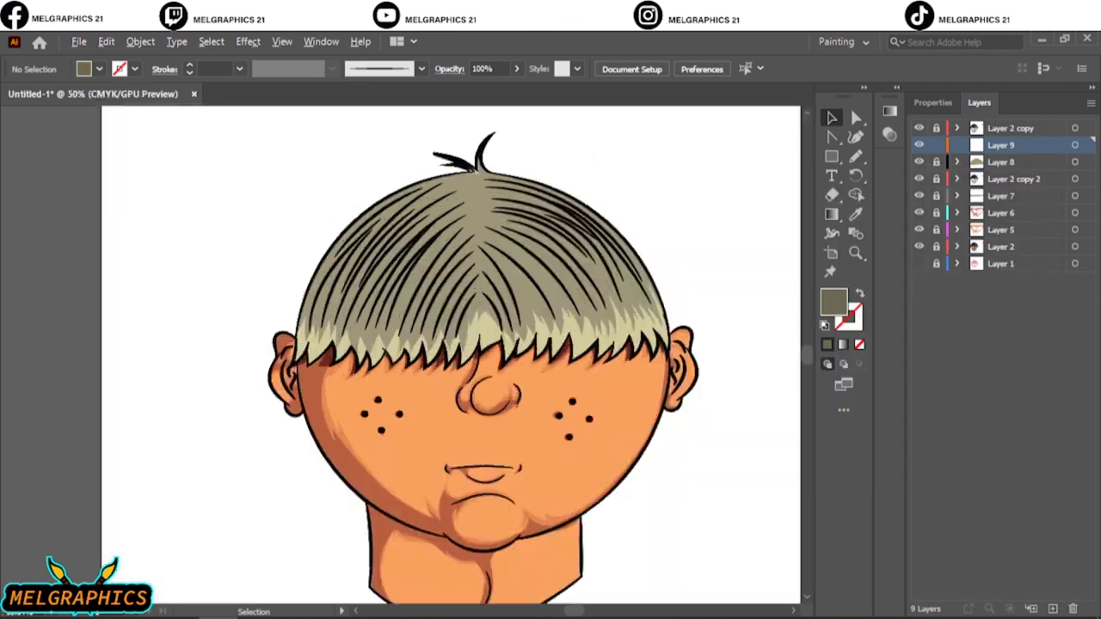
{"action": "key", "text": "n"}
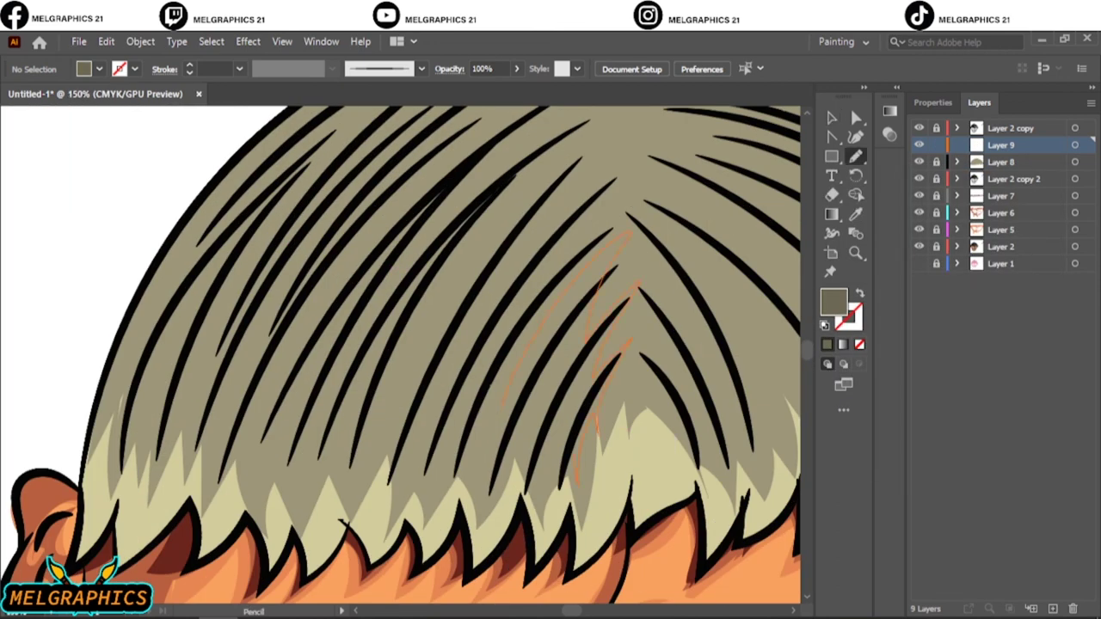
{"action": "left_click_drag", "start_coordinate": [632, 237], "coordinate": [607, 189]}
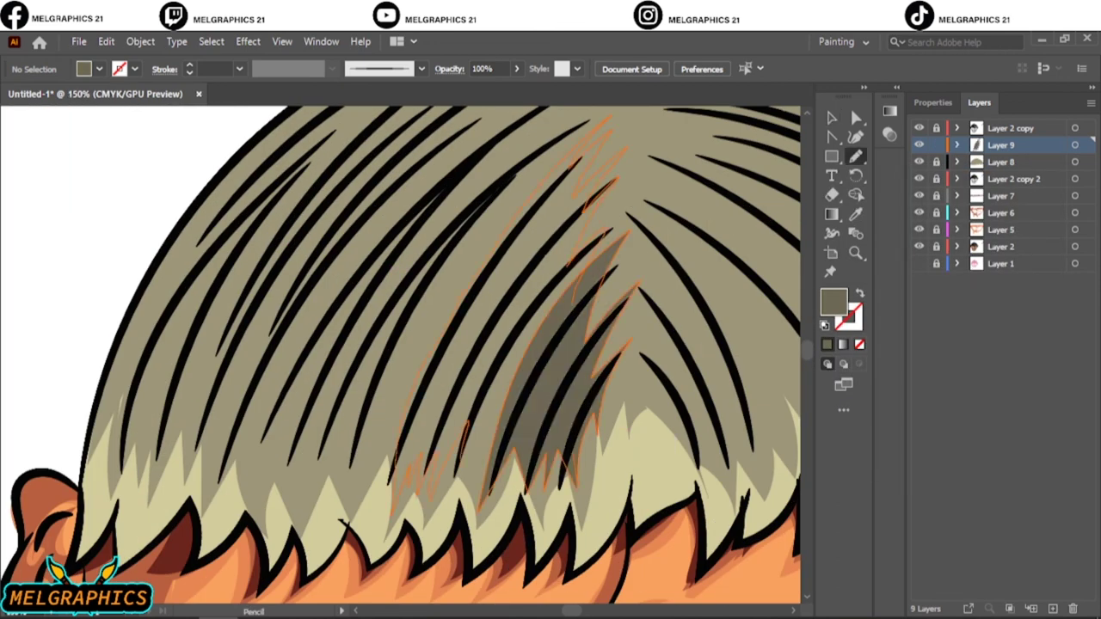
{"action": "key", "text": "ctrl+shift+a"}
{"action": "key", "text": "ctrl+0"}
{"action": "key", "text": "ctrl+1"}
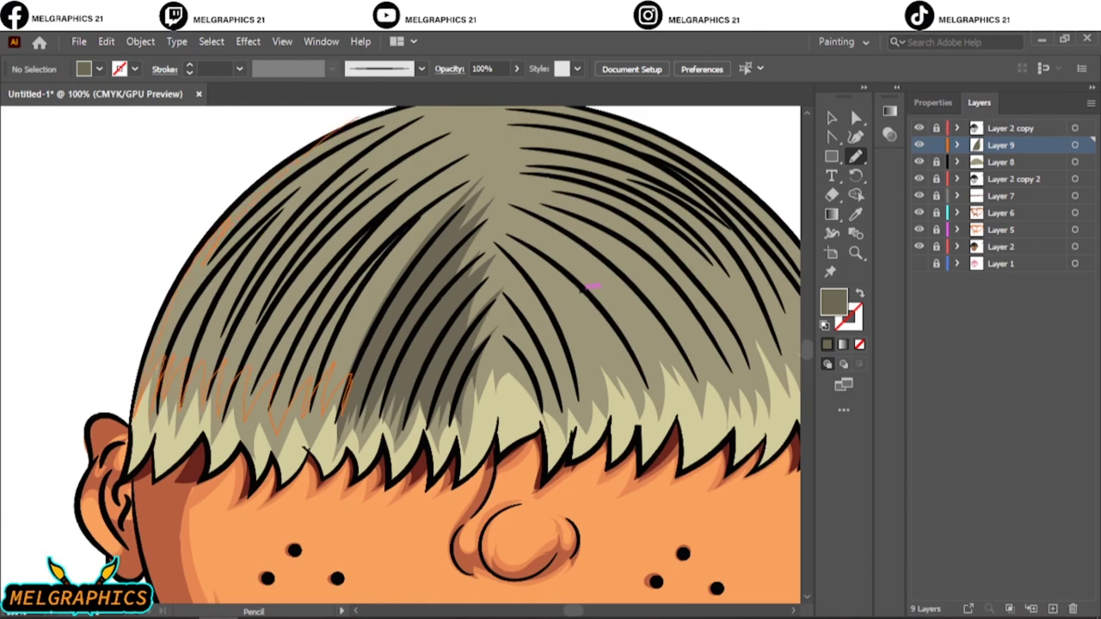
{"action": "key", "text": "ctrl+0"}
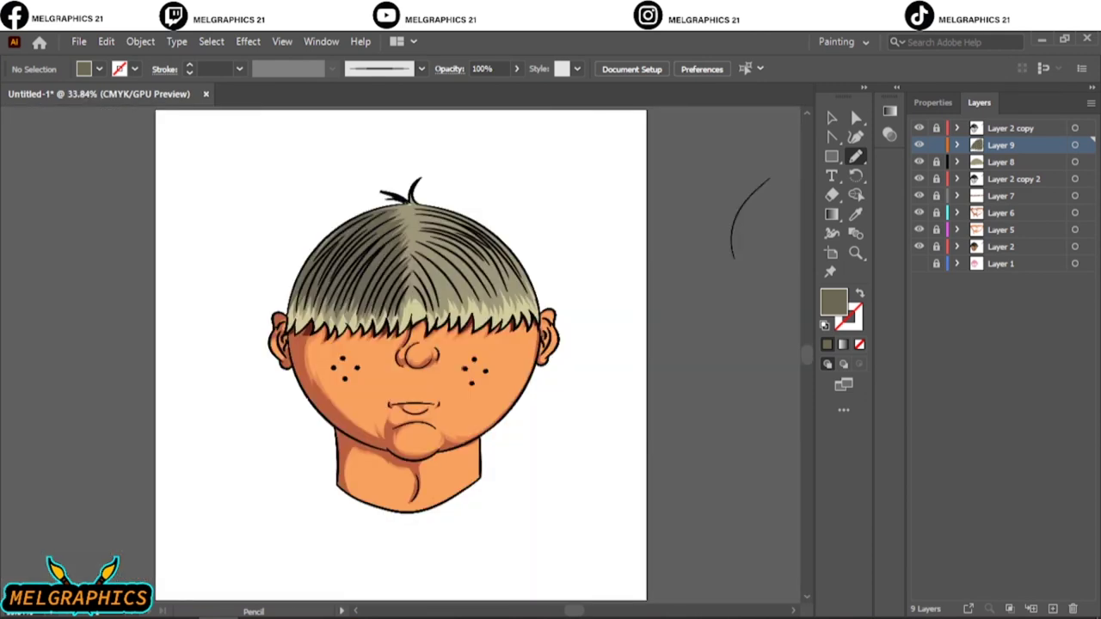
{"action": "key", "text": "ctrl+1"}
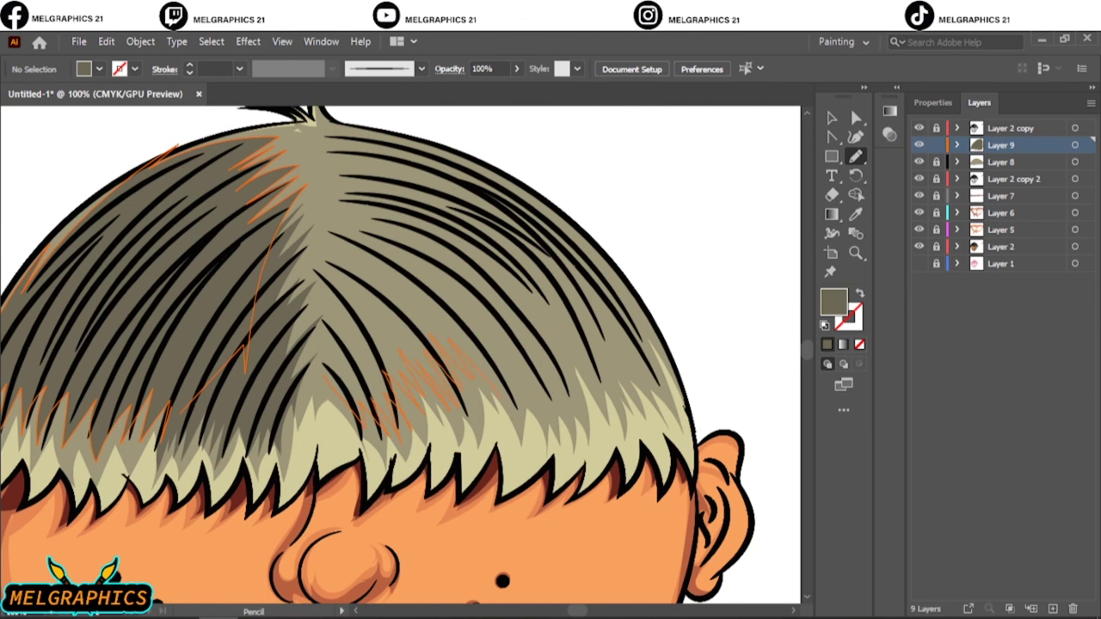
Draw a darker shading strand along the upper-right hair, then view the whole head.
{"action": "left_click_drag", "start_coordinate": [638, 335], "coordinate": [370, 142]}
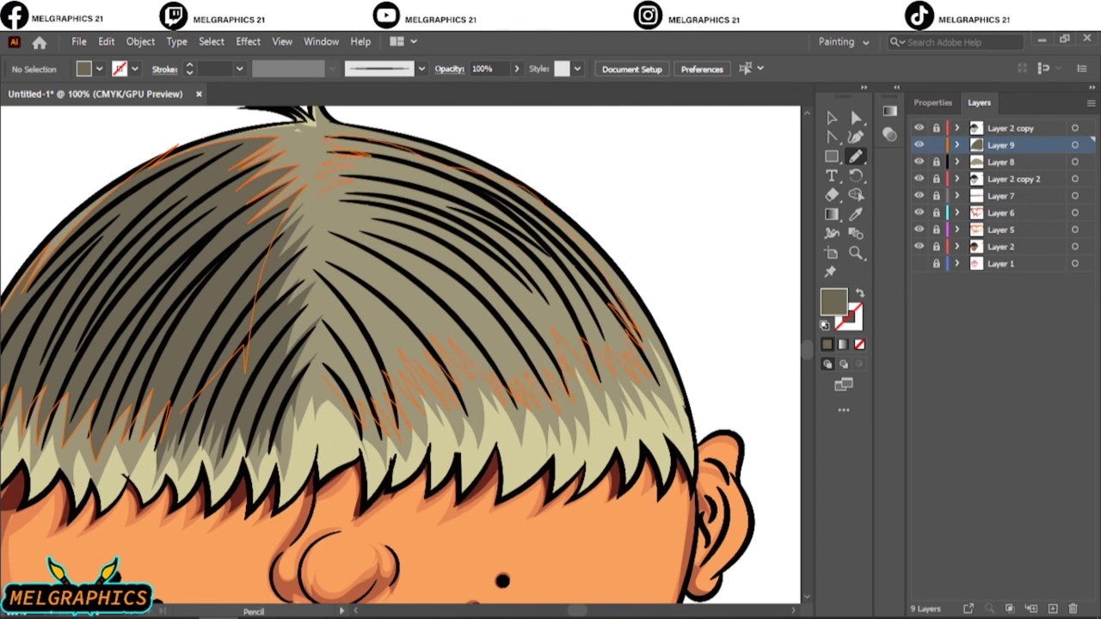
{"action": "key", "text": "ctrl+0"}
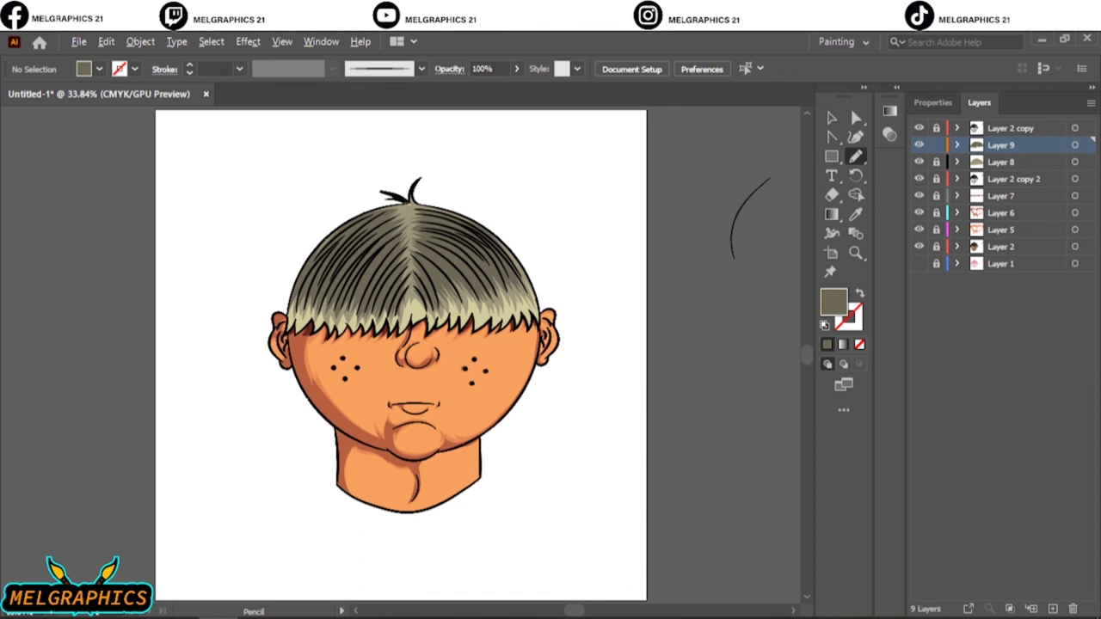
{"action": "scroll", "coordinate": [430, 165], "scroll_direction": "up", "scroll_amount": 5}
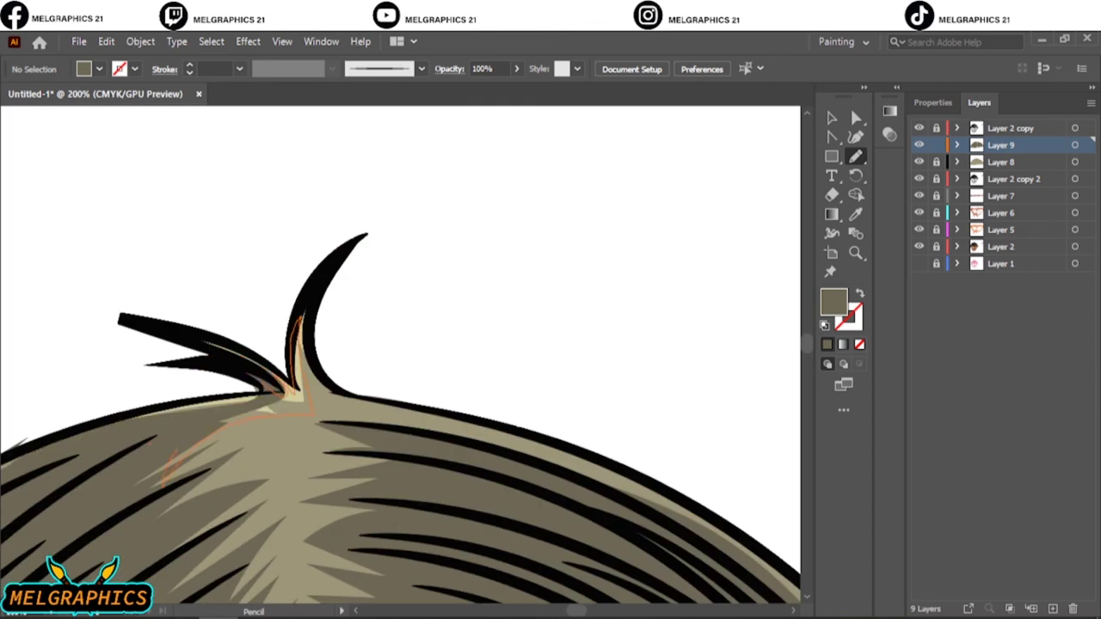
{"action": "key", "text": "ctrl+0"}
{"action": "key", "text": "v"}
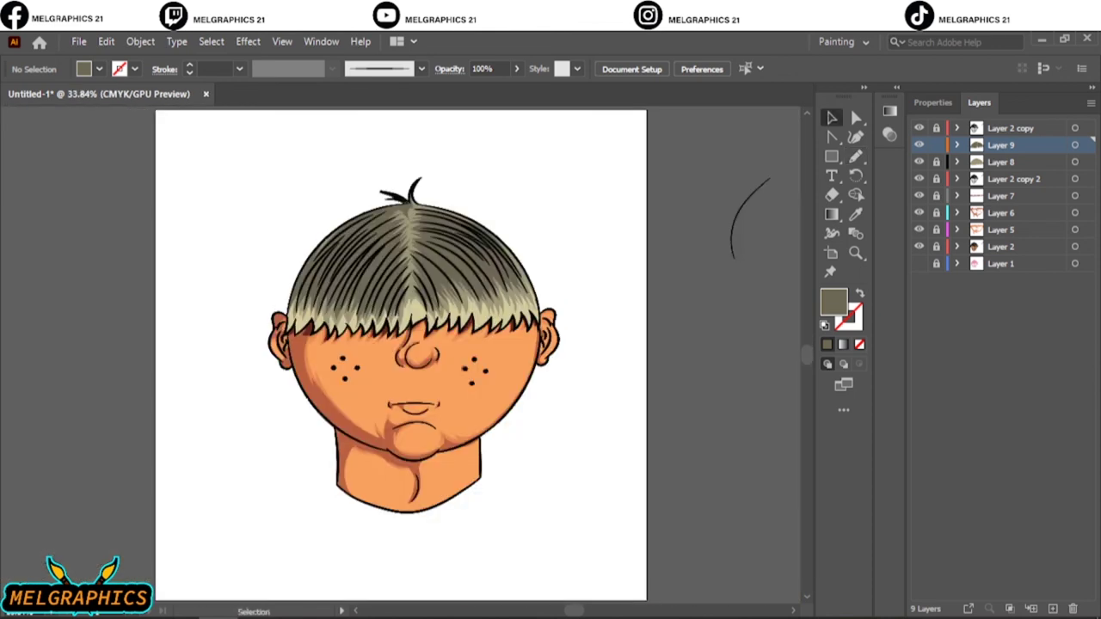
{"action": "scroll", "coordinate": [635, 344], "scroll_direction": "down", "scroll_amount": 1}
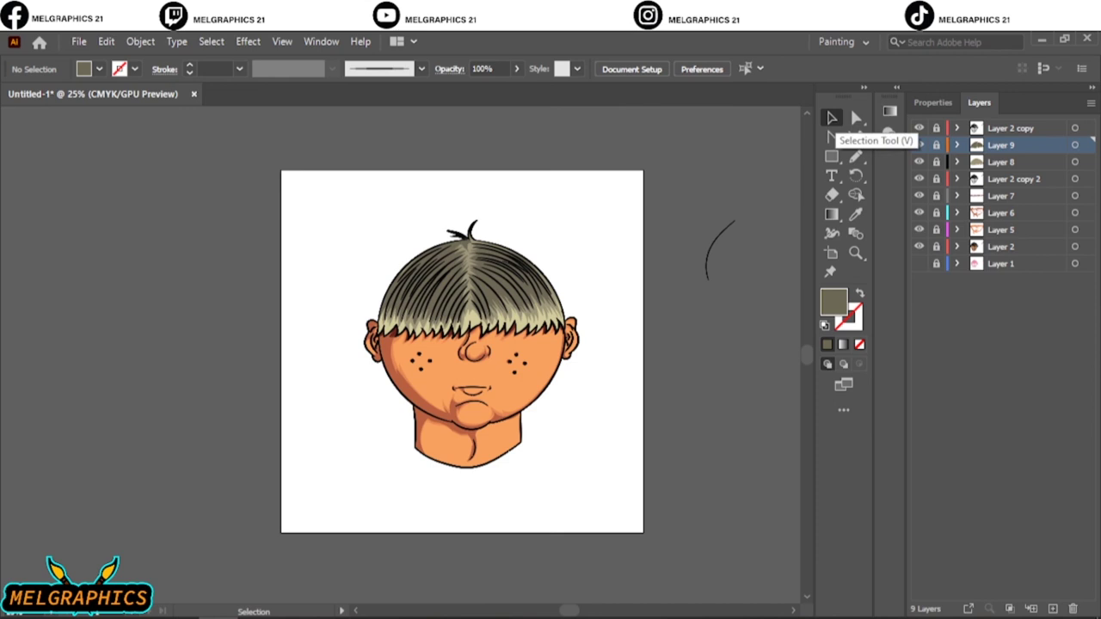